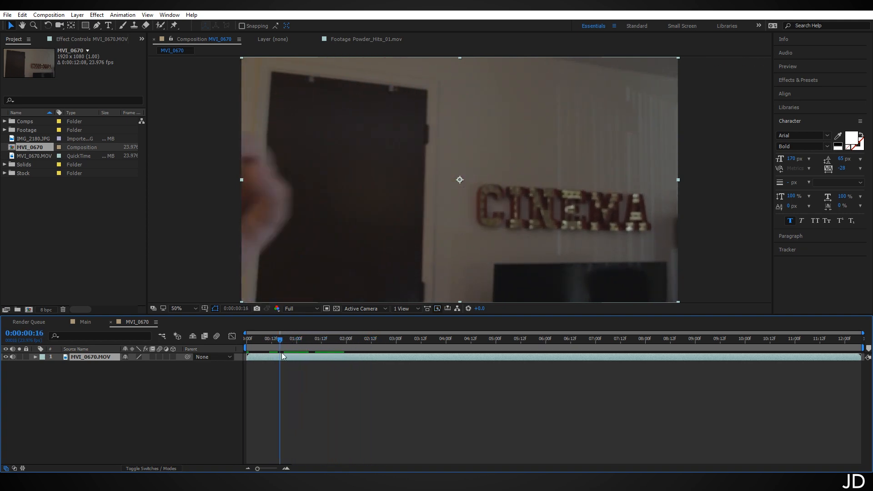
Trim the MVI_0670.MOV layer's start at 0:00:00:18, shift it to the composition's beginning, and trim its end at 0:00:07:19.
{"action": "key", "text": "alt+bracketleft"}
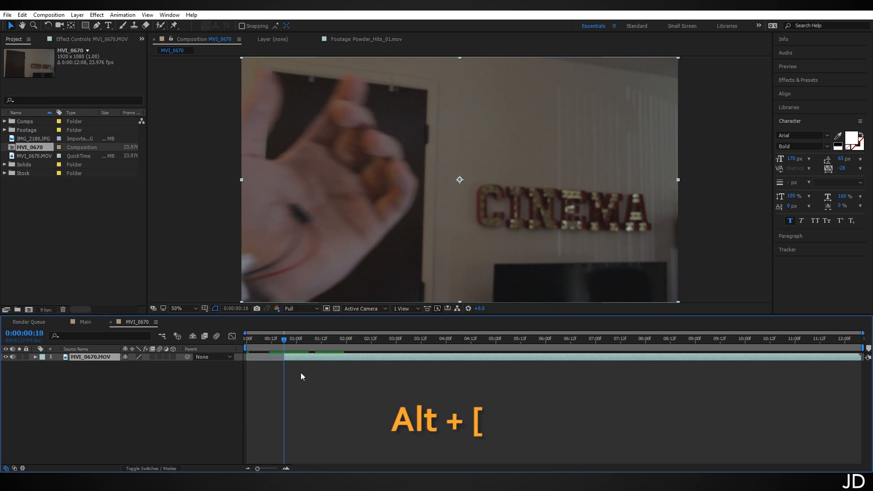
{"action": "key", "text": "alt+Home"}
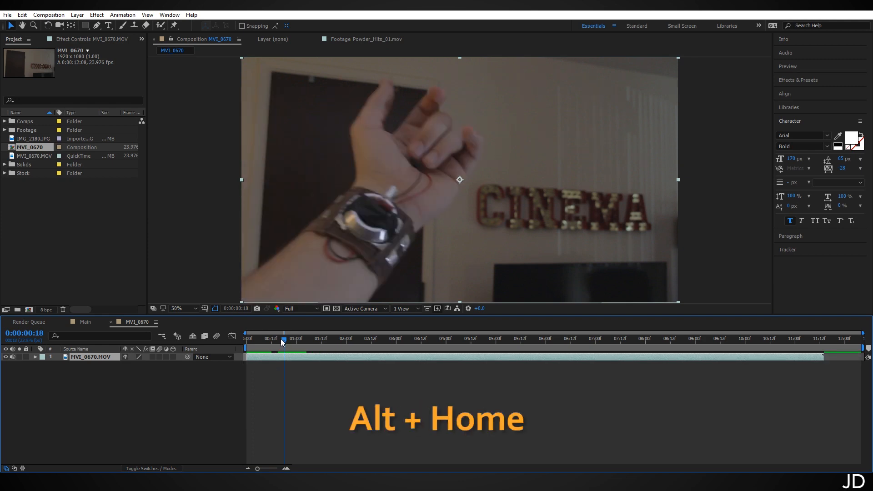
{"action": "left_click_drag", "start_coordinate": [280, 342], "coordinate": [636, 361]}
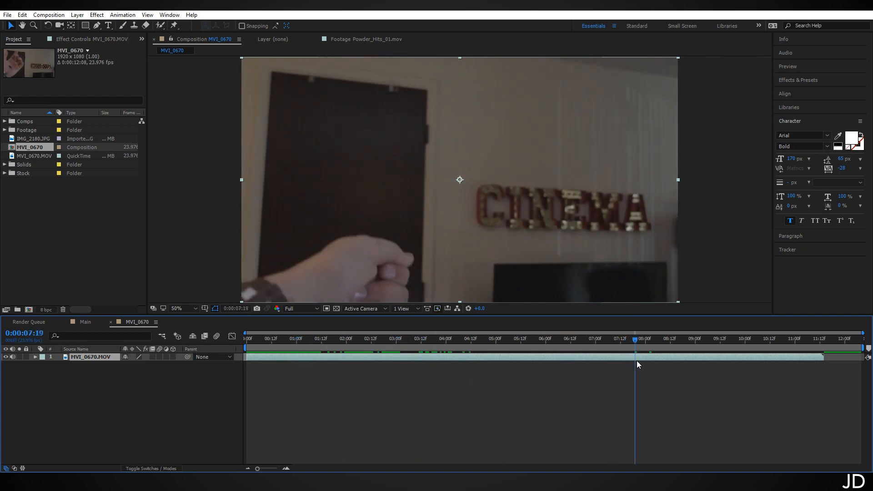
{"action": "key", "text": "alt+bracketright"}
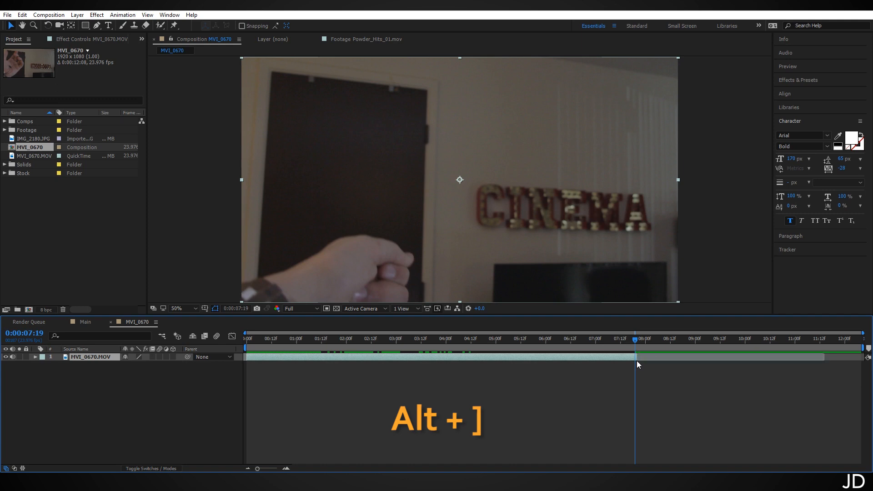
End the work area at 0:00:07:19 and trim the composition to the work area.
{"action": "key", "text": "n"}
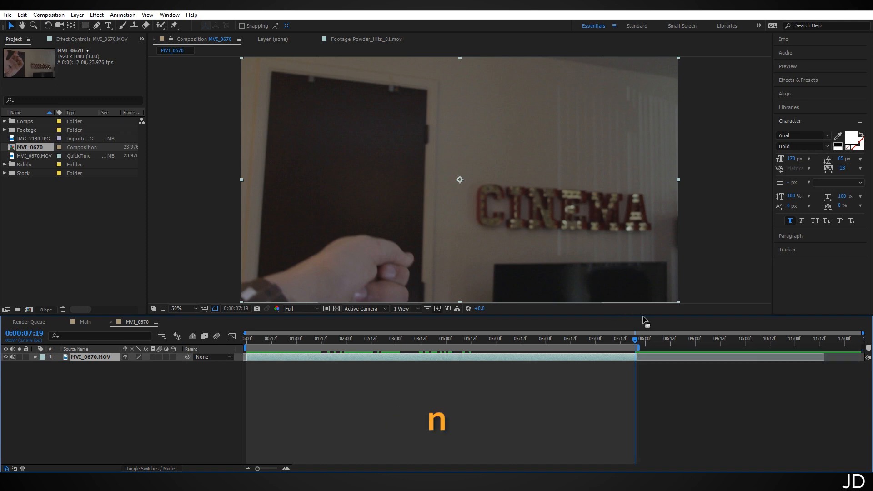
{"action": "right_click", "coordinate": [557, 349]}
{"action": "left_click", "coordinate": [624, 375]}
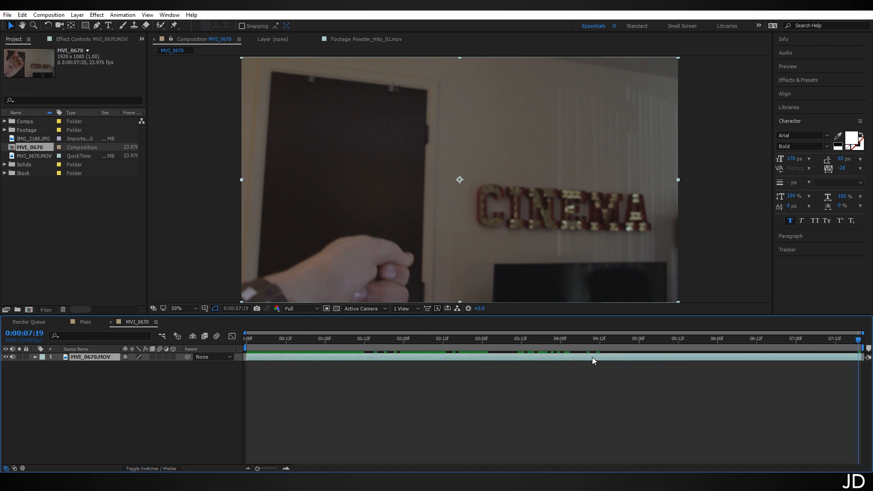
Preview the footage around 0:00:02:02 and bring up the Tracker controls.
{"action": "left_click", "coordinate": [410, 339]}
{"action": "mouse_move", "coordinate": [397, 348]}
{"action": "left_mouse_down"}
{"action": "mouse_move", "coordinate": [383, 348]}
{"action": "mouse_move", "coordinate": [410, 348]}
{"action": "left_mouse_up"}
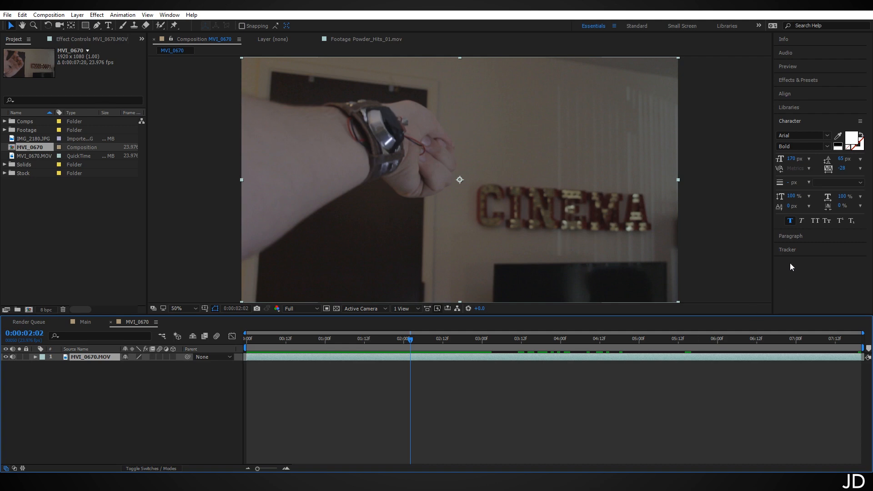
{"action": "left_click", "coordinate": [788, 250]}
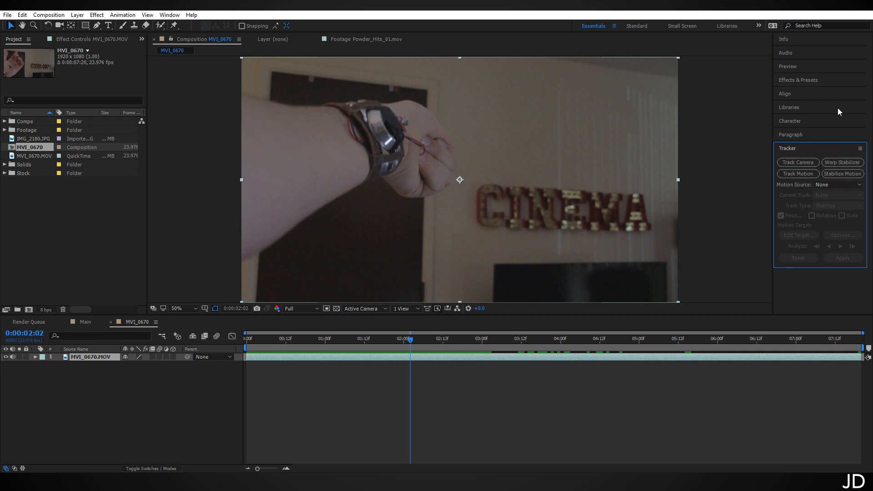
{"action": "left_click", "coordinate": [170, 15]}
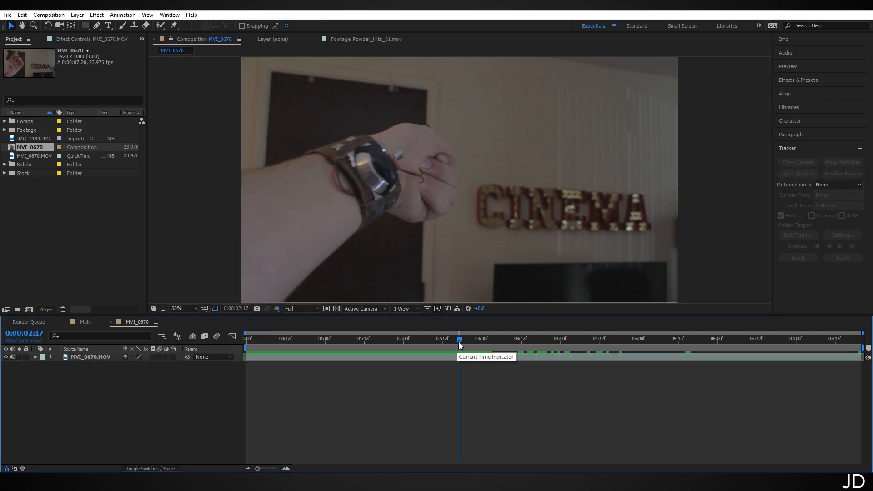
Go to the frame at 0:00:01:07 and start a motion track on the MVI_0670.MOV layer.
{"action": "left_click_drag", "start_coordinate": [458, 342], "coordinate": [338, 358]}
{"action": "key", "text": "Page_Down"}
{"action": "key", "text": "Page_Down"}
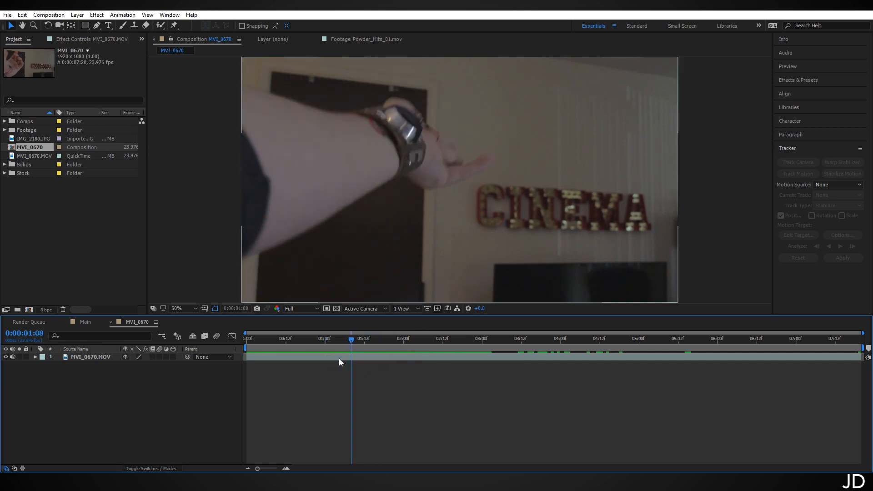
{"action": "key", "text": "Page_Up"}
{"action": "key", "text": "Page_Up"}
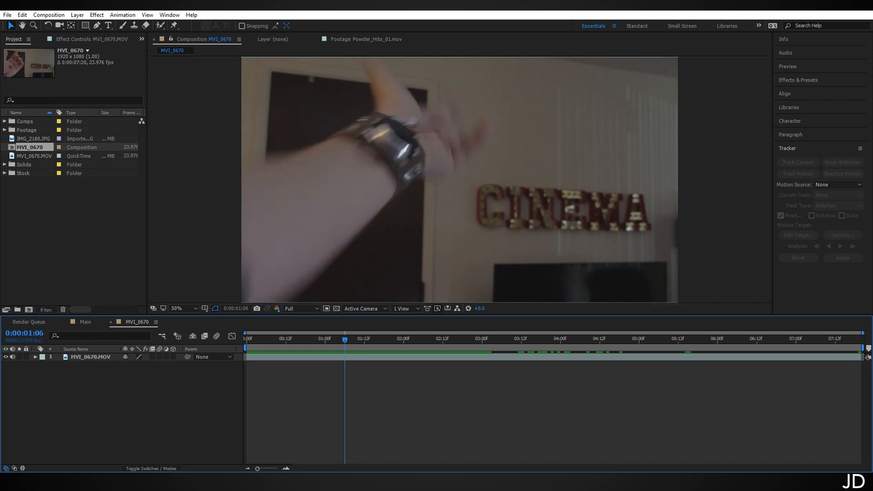
{"action": "key", "text": "Page_Down"}
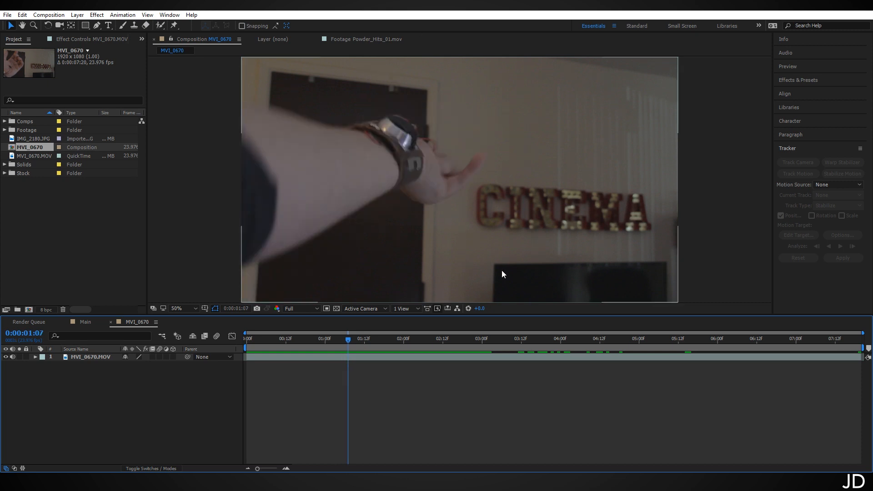
{"action": "left_click", "coordinate": [93, 355]}
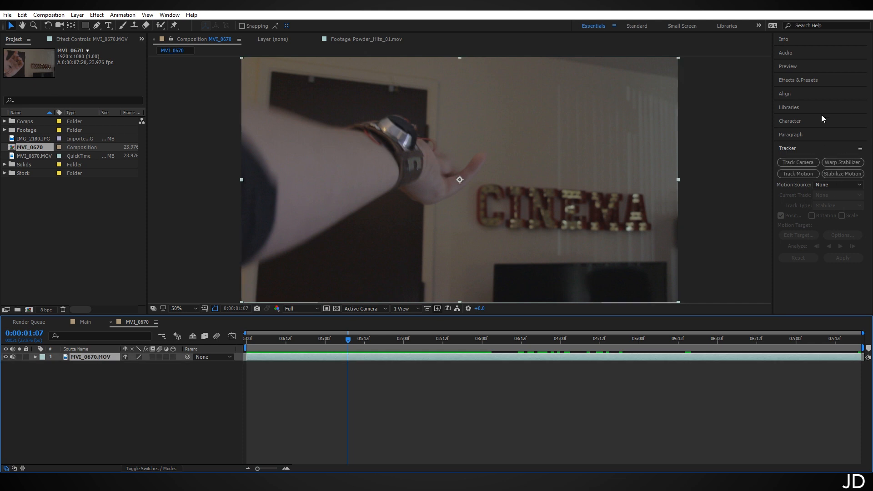
{"action": "left_click", "coordinate": [797, 174]}
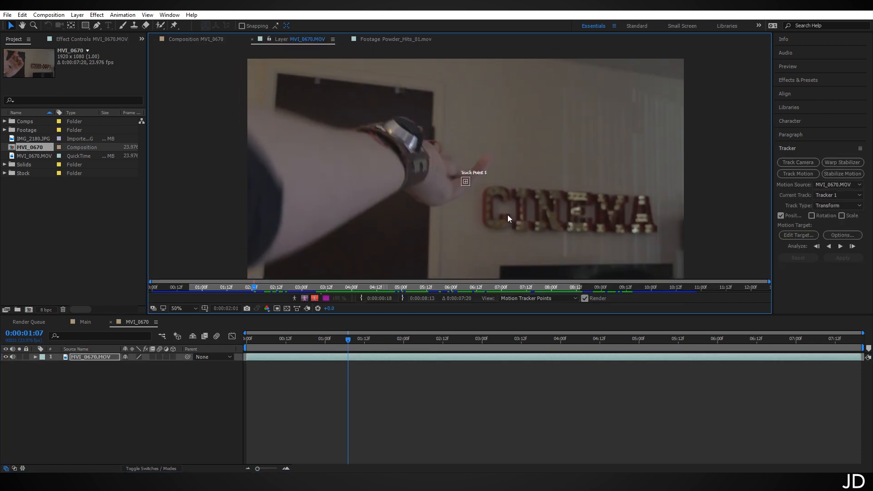
Enlarge the feature and search regions of Track Point 1 and position it over the wrist device's dark face.
{"action": "scroll", "coordinate": [507, 214], "scroll_direction": "up", "scroll_amount": 2}
{"action": "left_click_drag", "start_coordinate": [480, 210], "coordinate": [471, 178]}
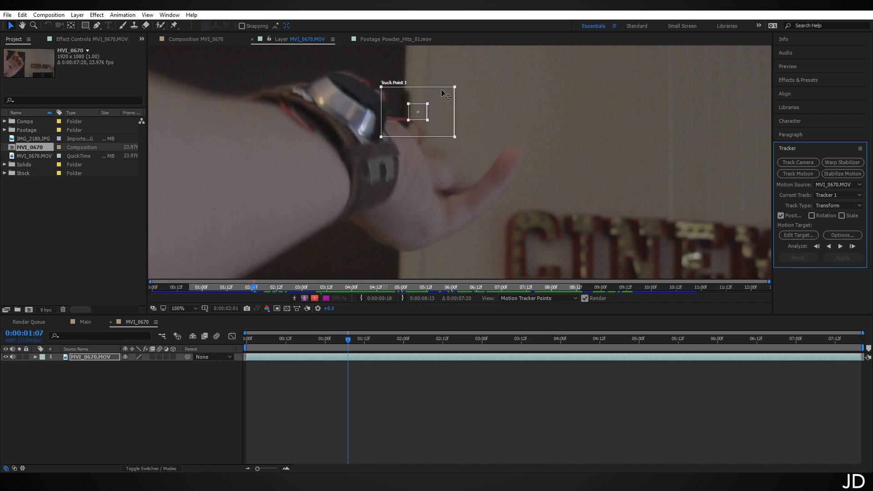
{"action": "left_click_drag", "start_coordinate": [439, 98], "coordinate": [383, 90]}
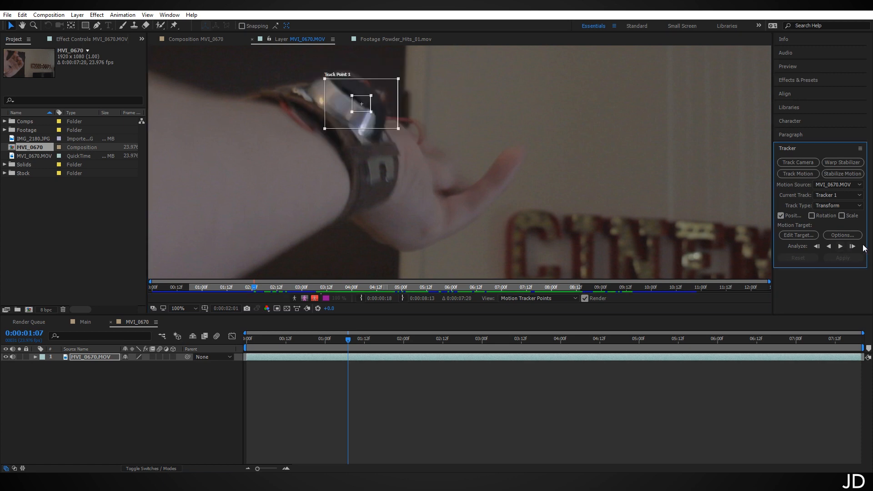
Analyze the track forward one frame at a time up to 0:00:01:15.
{"action": "left_click", "coordinate": [853, 246]}
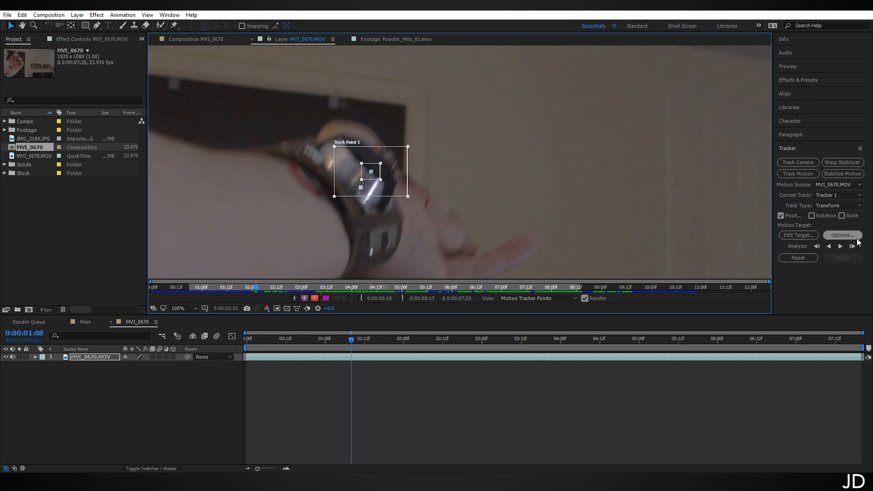
{"action": "left_click", "coordinate": [852, 247]}
{"action": "left_click", "coordinate": [852, 247]}
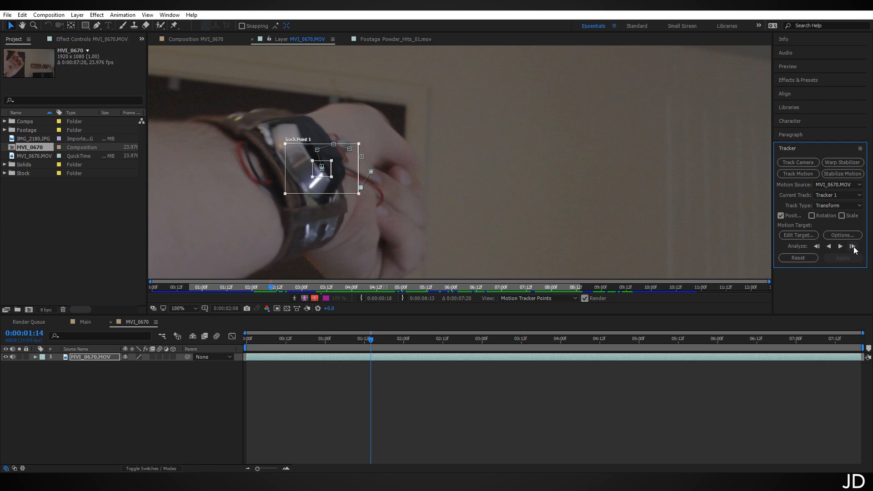
{"action": "left_click", "coordinate": [852, 246]}
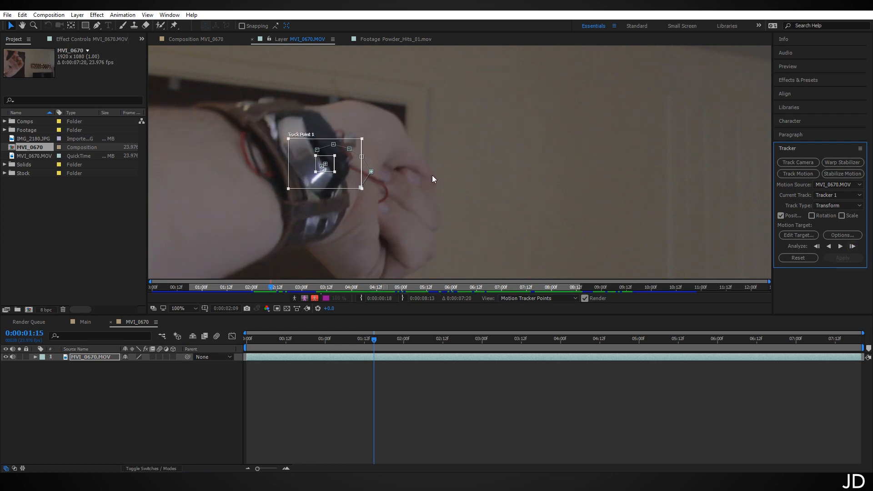
Add a null object to the composition to receive the tracking data.
{"action": "left_click", "coordinate": [77, 15]}
{"action": "mouse_move", "coordinate": [118, 25]}
{"action": "left_click", "coordinate": [317, 68]}
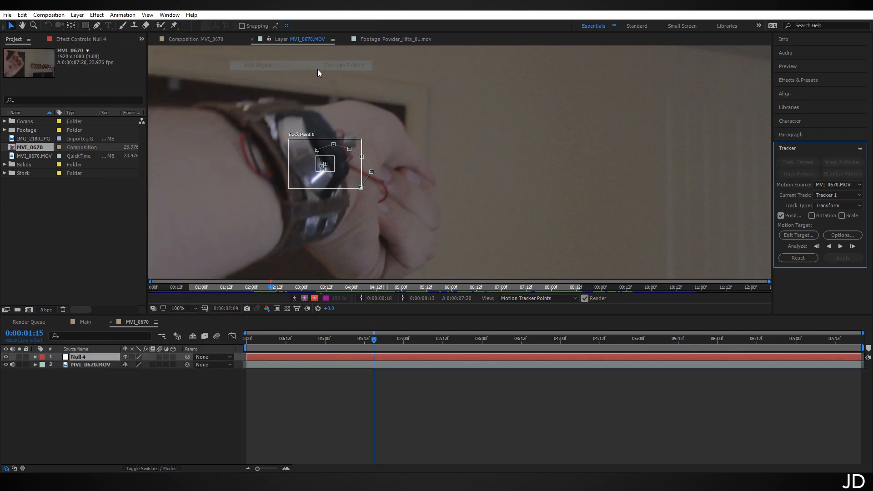
Set Null 4 as the motion target of Tracker 1 and apply the tracking data to it.
{"action": "left_click", "coordinate": [799, 235]}
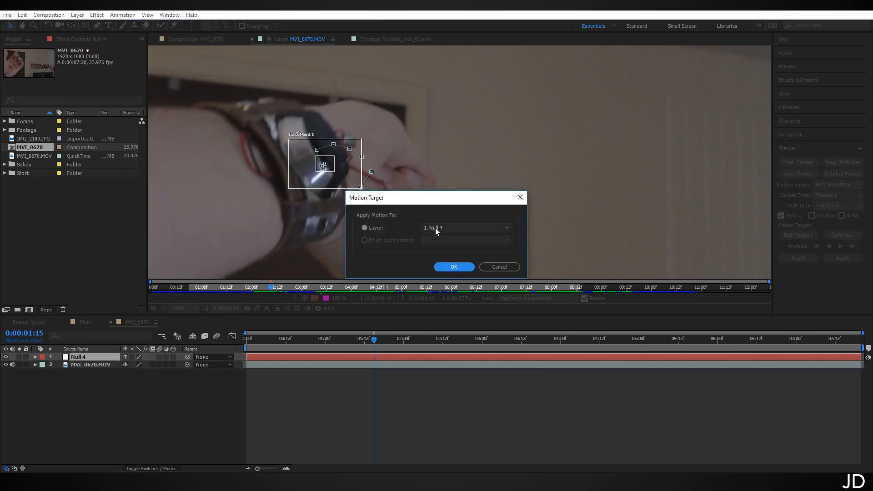
{"action": "left_click", "coordinate": [468, 227]}
{"action": "left_click", "coordinate": [462, 220]}
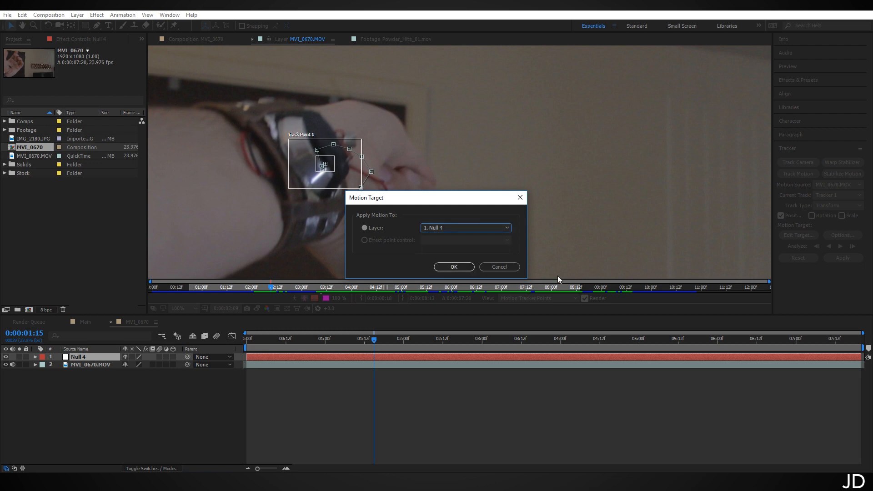
{"action": "left_click", "coordinate": [451, 268]}
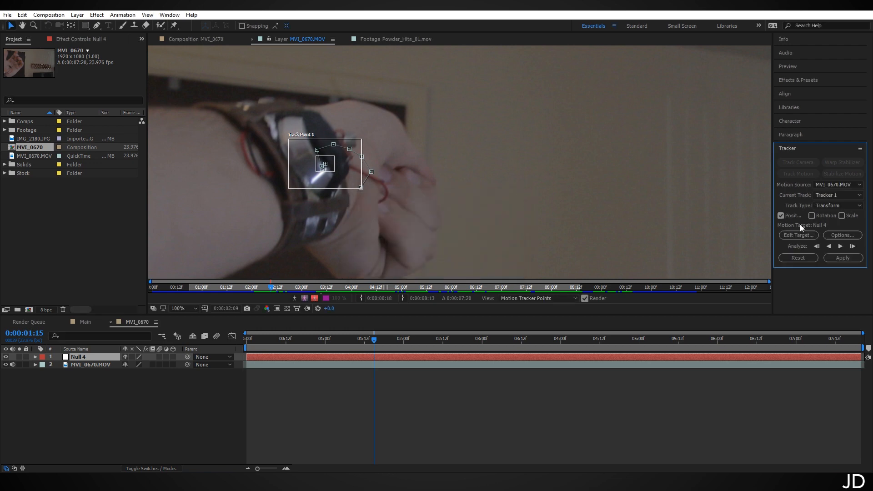
{"action": "left_click", "coordinate": [838, 258]}
{"action": "left_click", "coordinate": [434, 253]}
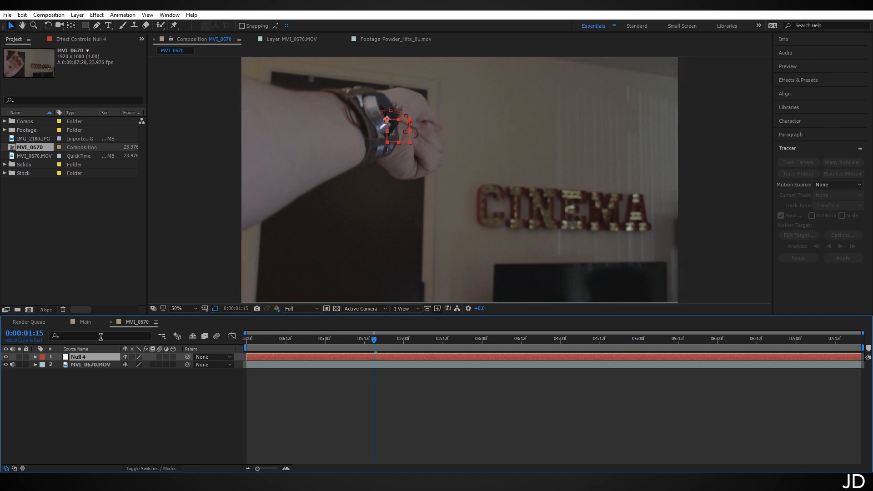
Reveal Null 4's position keyframes and trim the layer to span only 0:00:01:07 to 0:00:01:15.
{"action": "left_click", "coordinate": [94, 356]}
{"action": "key", "text": "u"}
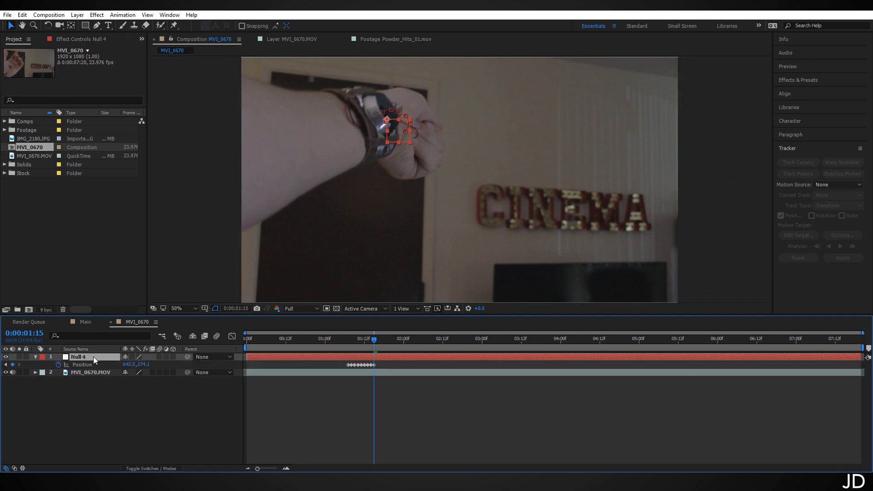
{"action": "left_click_drag", "start_coordinate": [355, 338], "coordinate": [348, 338]}
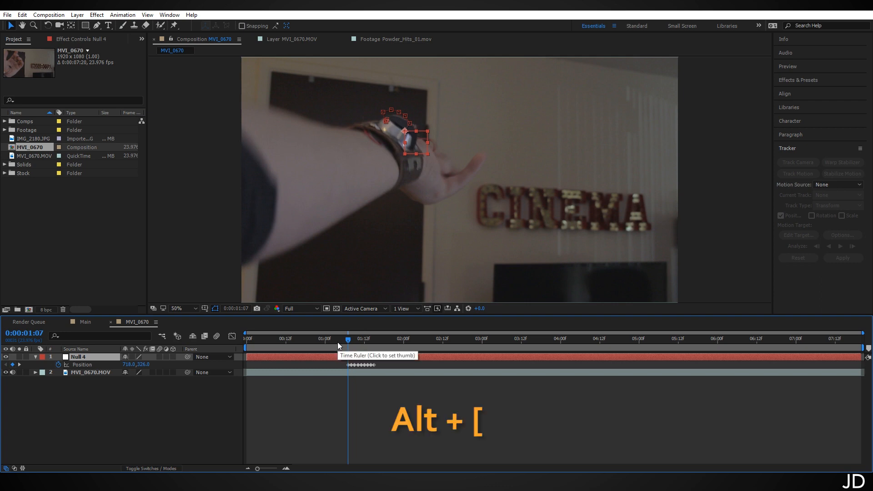
{"action": "key", "text": "alt+bracketleft"}
{"action": "left_click", "coordinate": [374, 339]}
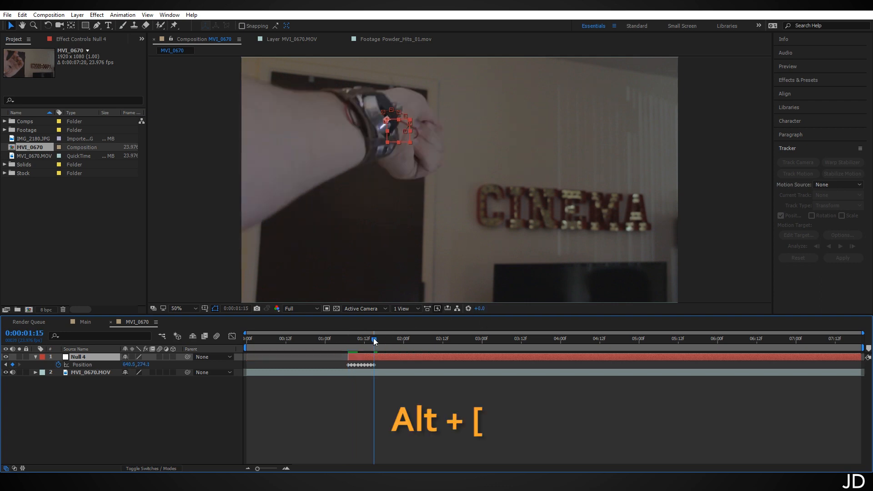
{"action": "key", "text": "alt+bracketright"}
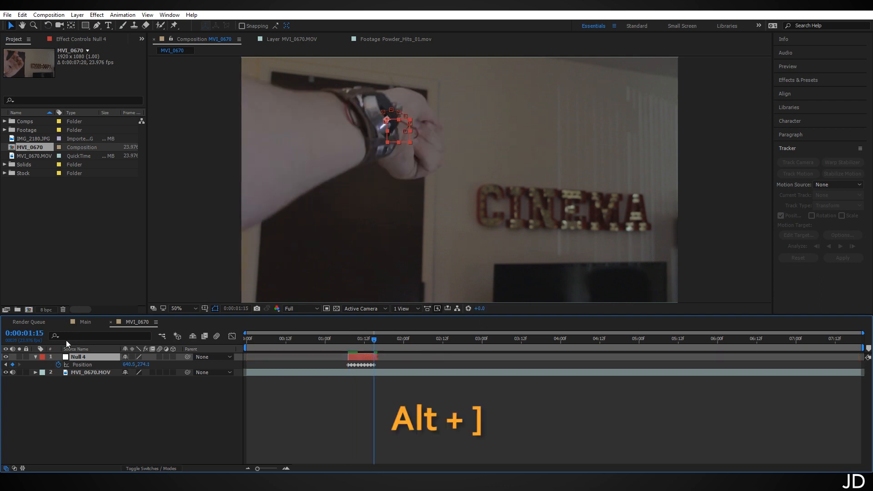
{"action": "left_click", "coordinate": [37, 356]}
{"action": "left_click", "coordinate": [84, 391]}
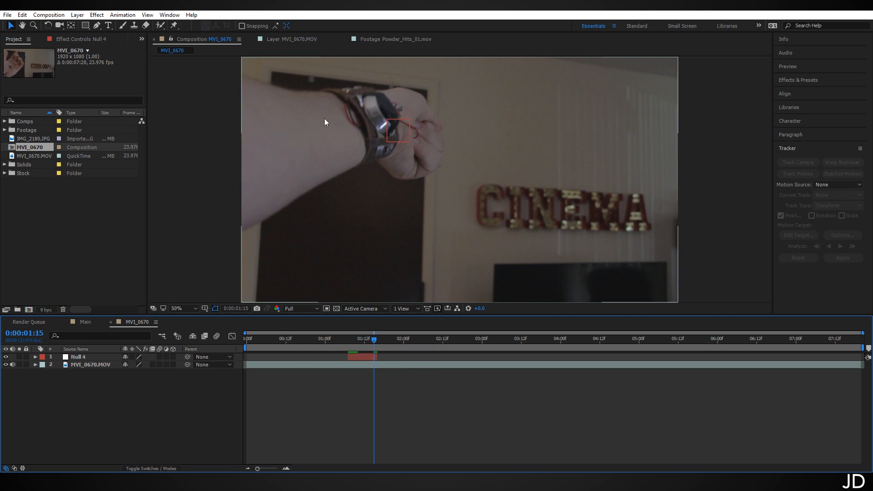
Add a second null object to the MVI_0670 composition.
{"action": "left_click", "coordinate": [74, 16]}
{"action": "mouse_move", "coordinate": [82, 24]}
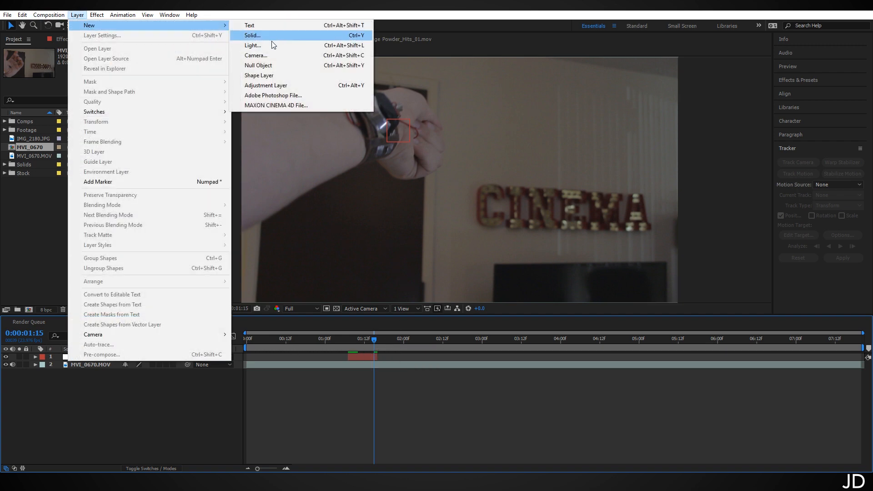
{"action": "left_click", "coordinate": [273, 64]}
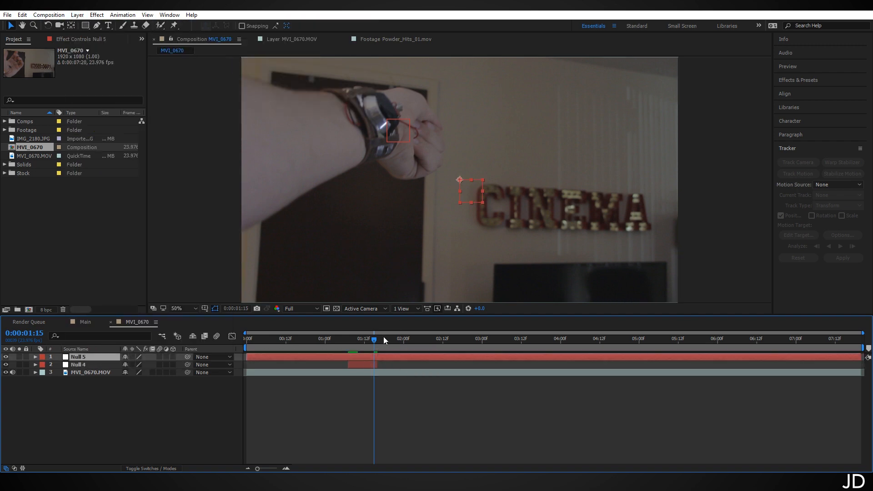
Go to 0:00:01:16 and start another motion track on the MVI_0670.MOV layer.
{"action": "left_click_drag", "start_coordinate": [372, 340], "coordinate": [377, 341]}
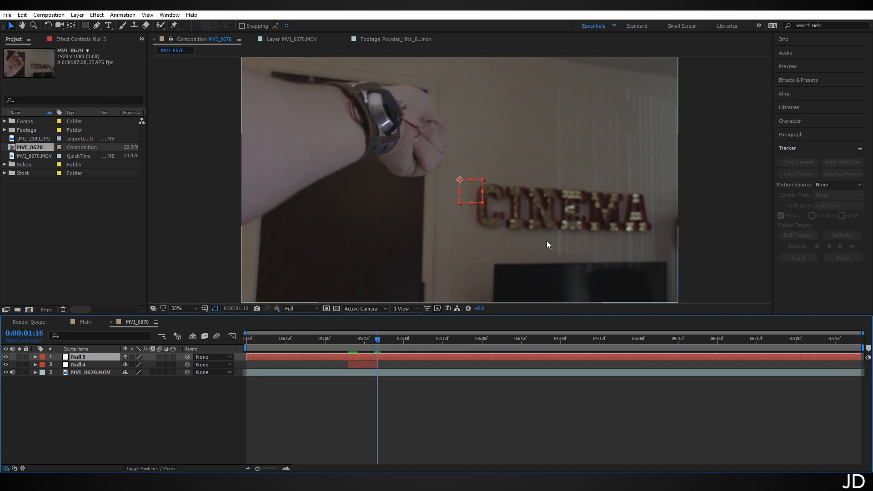
{"action": "left_click_drag", "start_coordinate": [442, 97], "coordinate": [445, 146]}
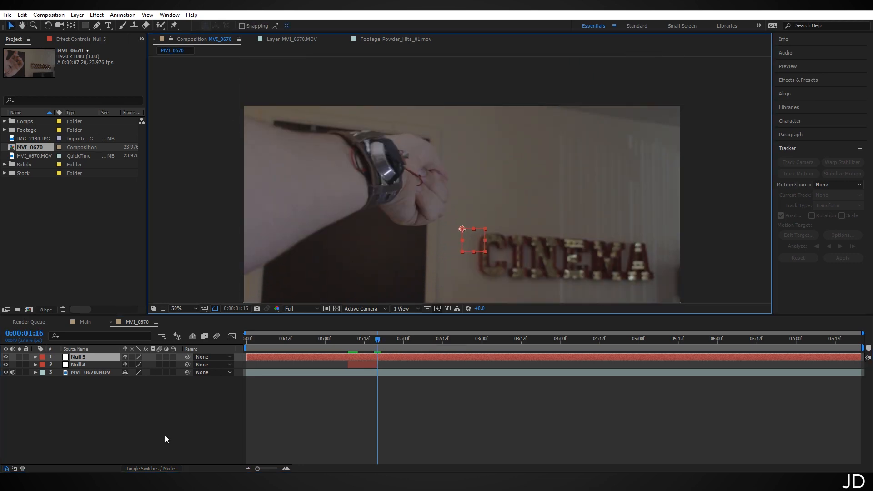
{"action": "left_click", "coordinate": [101, 372]}
{"action": "left_click", "coordinate": [810, 172]}
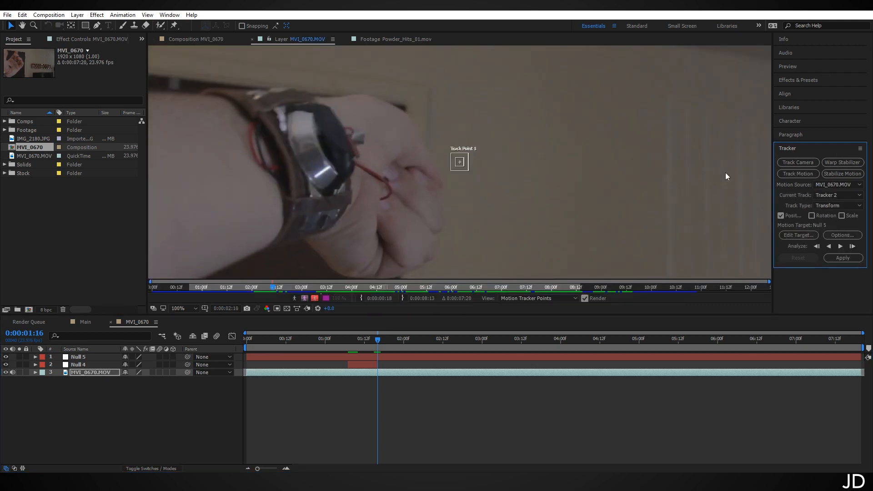
Enlarge the feature and search regions of the new track point.
{"action": "scroll", "coordinate": [460, 162], "scroll_direction": "up", "scroll_amount": 2}
{"action": "mouse_move", "coordinate": [469, 171]}
{"action": "left_mouse_down"}
{"action": "mouse_move", "coordinate": [521, 204]}
{"action": "mouse_move", "coordinate": [473, 176]}
{"action": "left_mouse_up"}
{"action": "scroll", "coordinate": [451, 184], "scroll_direction": "down", "scroll_amount": 1}
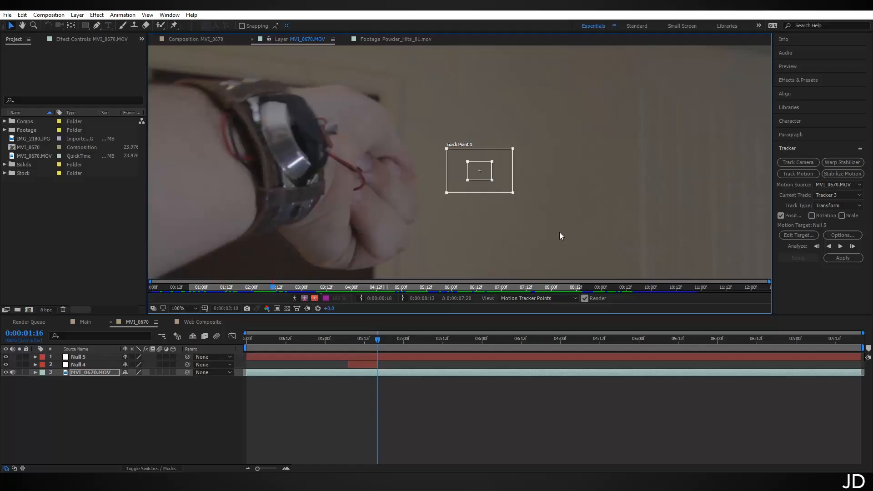
Position Track Point 1 over the dark gap between the fingers and analyze the first few frames forward one at a time.
{"action": "scroll", "coordinate": [397, 168], "scroll_direction": "up", "scroll_amount": 1}
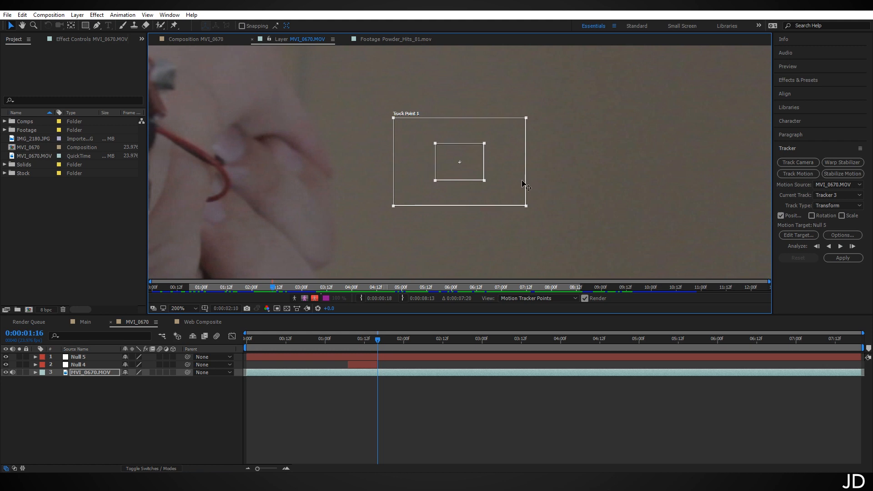
{"action": "left_click_drag", "start_coordinate": [500, 176], "coordinate": [299, 150]}
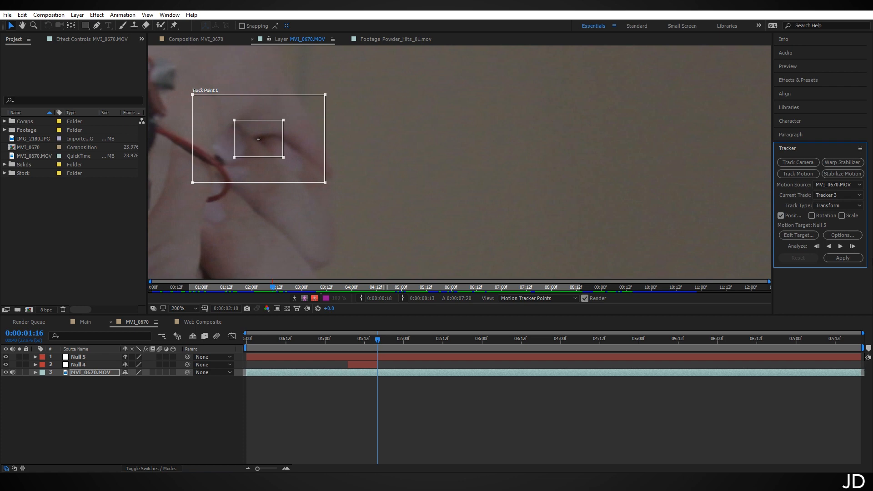
{"action": "left_click", "coordinate": [852, 246]}
{"action": "scroll", "coordinate": [520, 209], "scroll_direction": "down", "scroll_amount": 1}
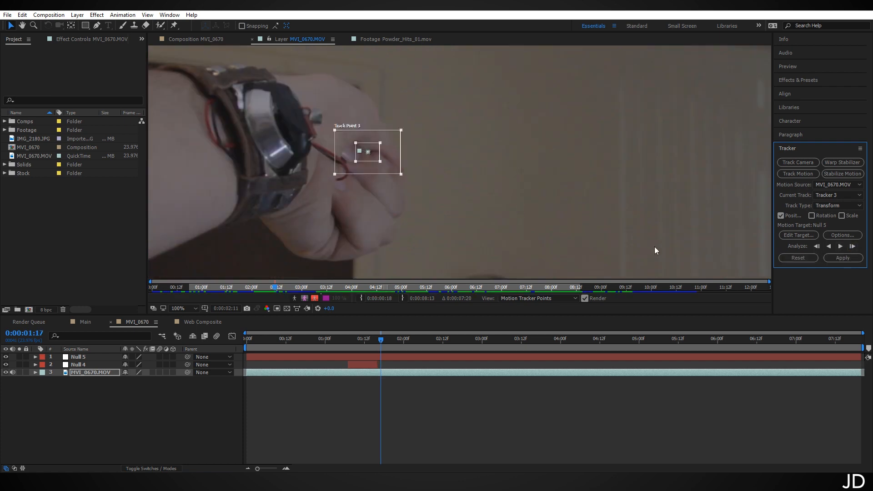
{"action": "left_click", "coordinate": [852, 246]}
{"action": "left_click", "coordinate": [852, 246]}
Analyze the hand track forward through the clip, advancing frame by frame around 0:00:05:16.
{"action": "scroll", "coordinate": [520, 209], "scroll_direction": "down", "scroll_amount": 1}
{"action": "left_click", "coordinate": [840, 246]}
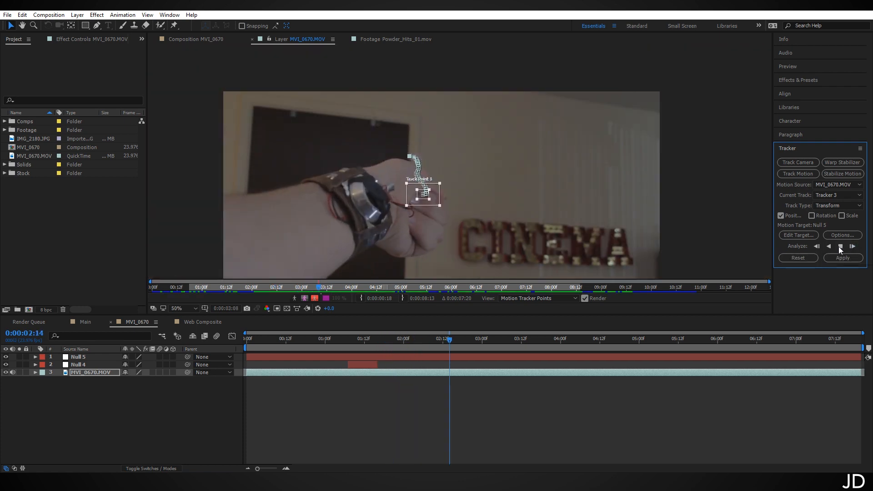
{"action": "scroll", "coordinate": [647, 224], "scroll_direction": "up", "scroll_amount": 1}
{"action": "left_click", "coordinate": [853, 246]}
{"action": "scroll", "coordinate": [520, 209], "scroll_direction": "down", "scroll_amount": 1}
{"action": "left_click", "coordinate": [852, 246]}
{"action": "left_click", "coordinate": [852, 246]}
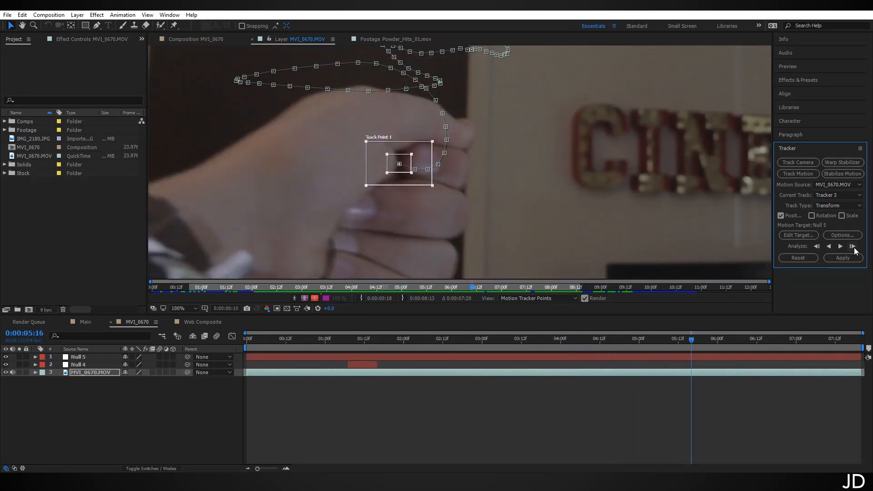
{"action": "left_click", "coordinate": [853, 247]}
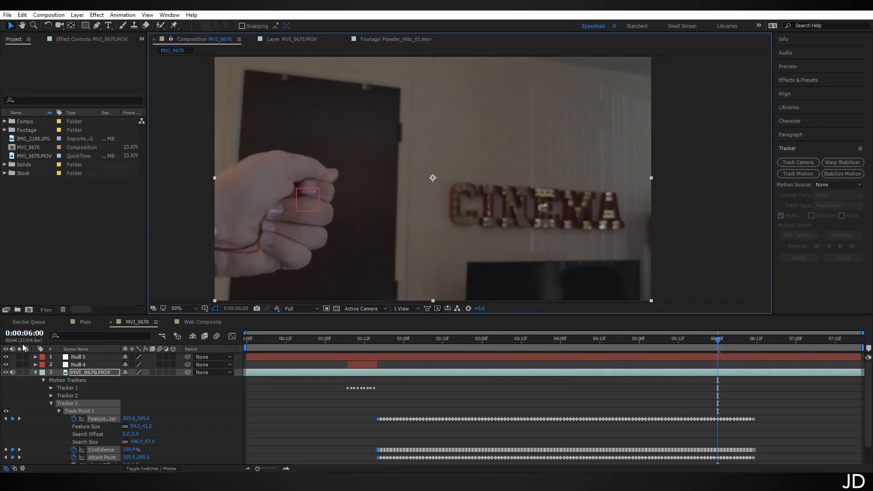
End the work area at 0:00:06:00 and trim the MVI_0670 composition to it.
{"action": "key", "text": "n"}
{"action": "right_click", "coordinate": [713, 347]}
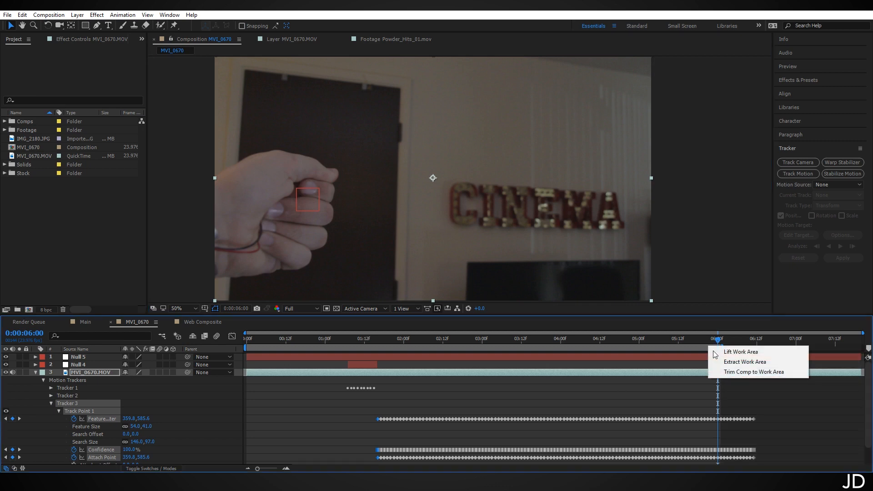
{"action": "left_click", "coordinate": [752, 372]}
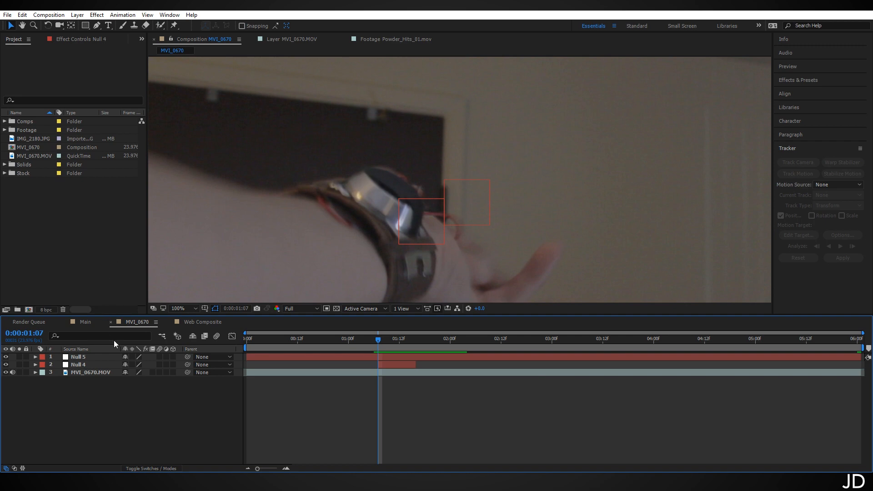
Reveal the position keyframes of Null 4 and Null 5 and copy all of Null 4's position keyframes.
{"action": "left_click", "coordinate": [86, 364]}
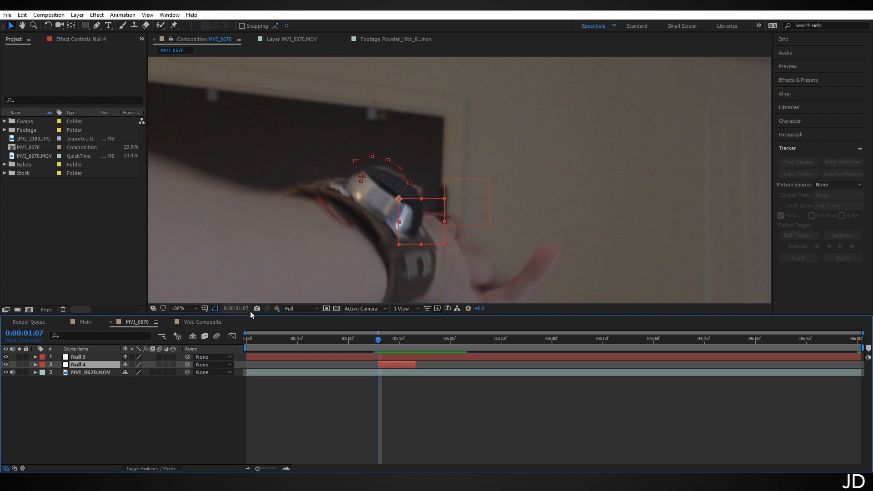
{"action": "key", "text": "p"}
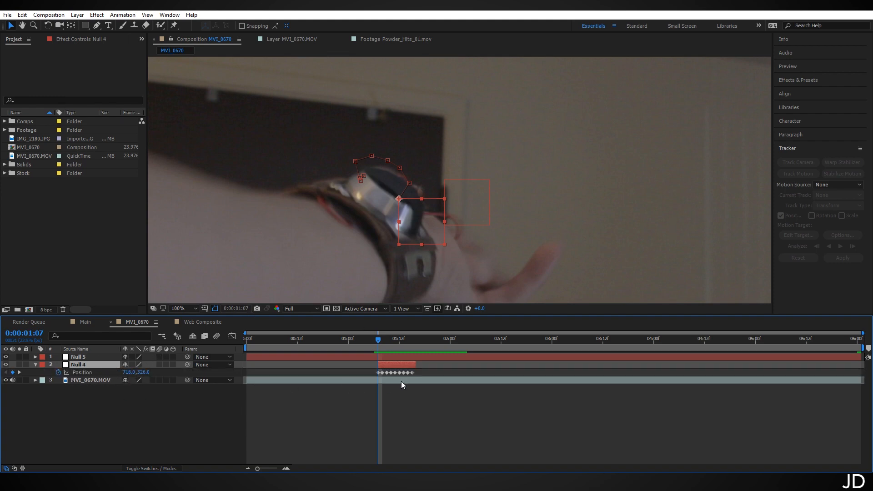
{"action": "left_click", "coordinate": [88, 355]}
{"action": "key", "text": "p"}
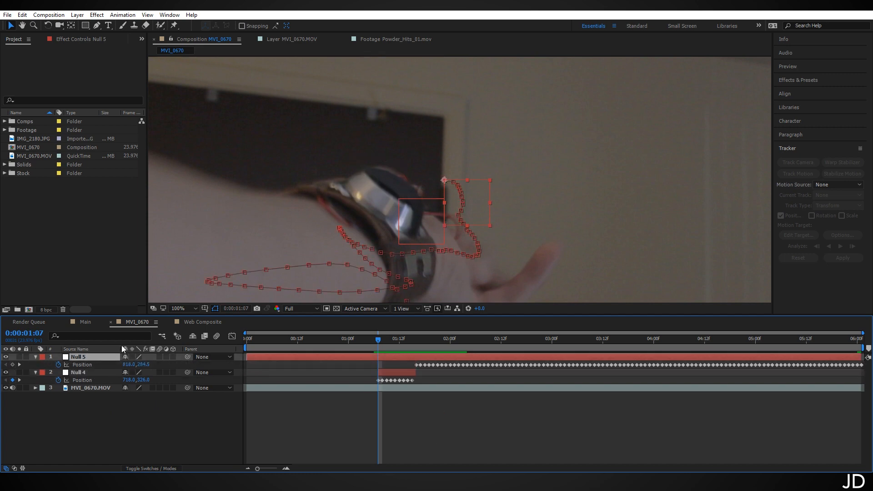
{"action": "left_click_drag", "start_coordinate": [431, 377], "coordinate": [365, 382]}
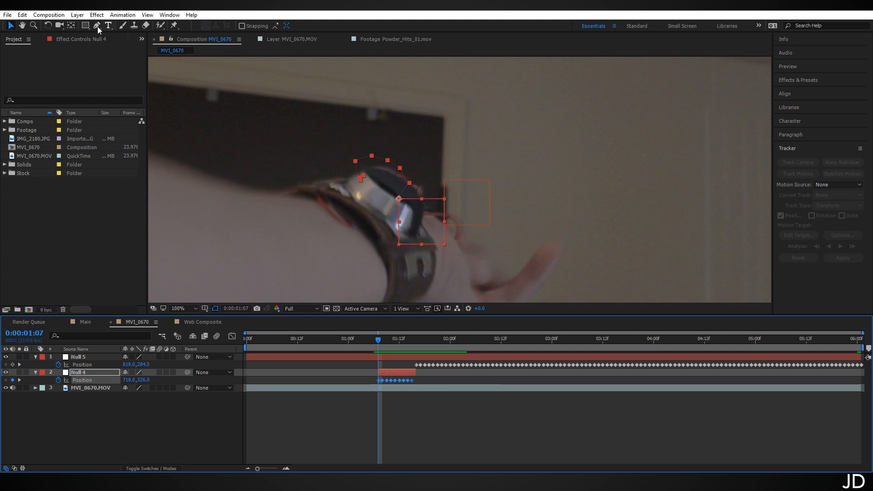
{"action": "left_click", "coordinate": [22, 14]}
{"action": "left_click", "coordinate": [72, 71]}
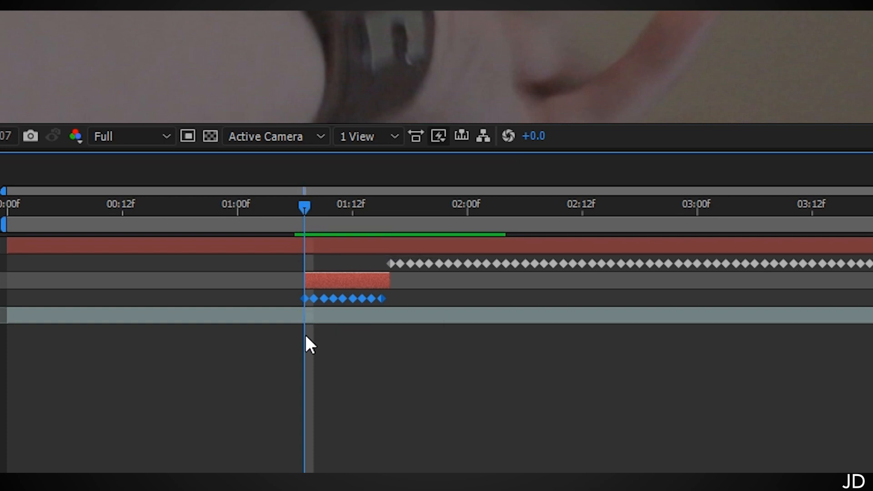
Paste the copied position keyframes onto Null 5 at 0:00:01:07 and delete the Null 4 layer.
{"action": "left_click", "coordinate": [306, 246]}
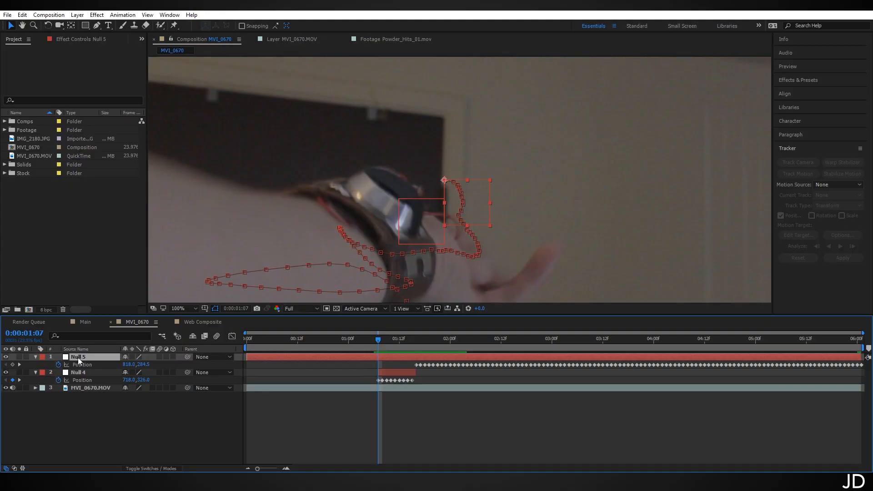
{"action": "left_click", "coordinate": [21, 15]}
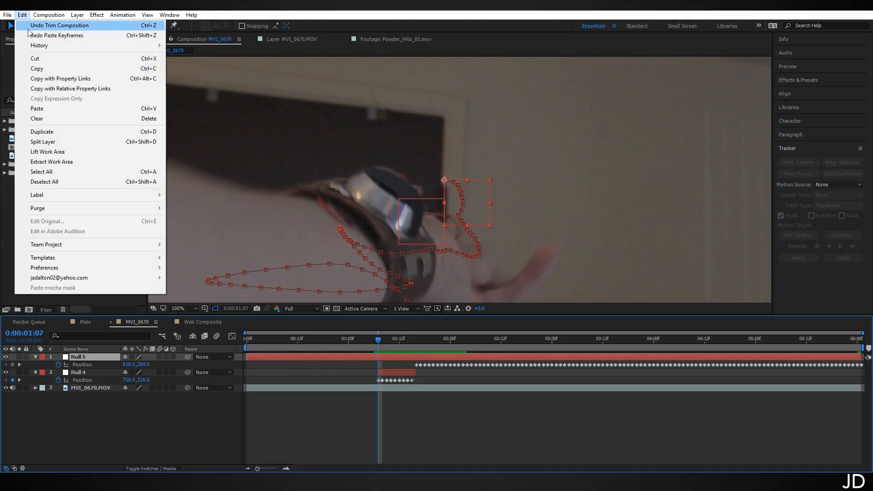
{"action": "left_click", "coordinate": [50, 107]}
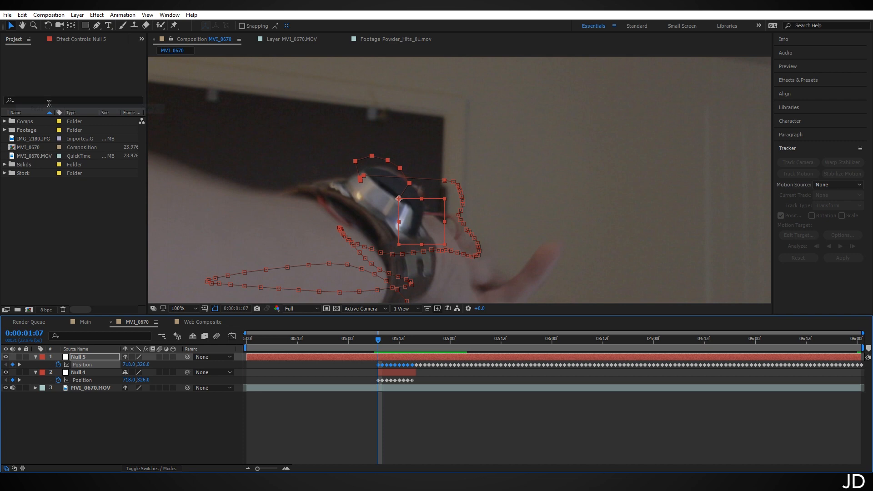
{"action": "left_click", "coordinate": [88, 374]}
{"action": "key", "text": "Delete"}
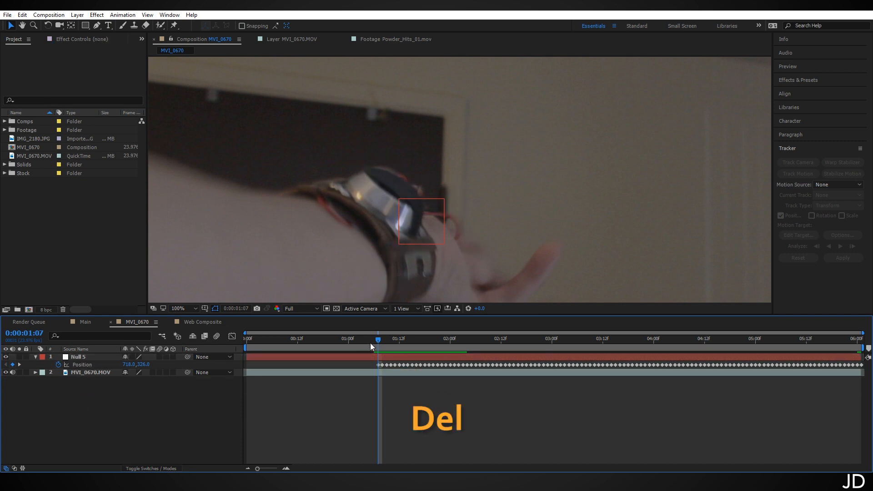
Reposition Null 5 toward the fingers at 0:00:01:14 and 0:00:01:15 to smooth the jump between the two tracked segments.
{"action": "left_click_drag", "start_coordinate": [378, 340], "coordinate": [412, 341]}
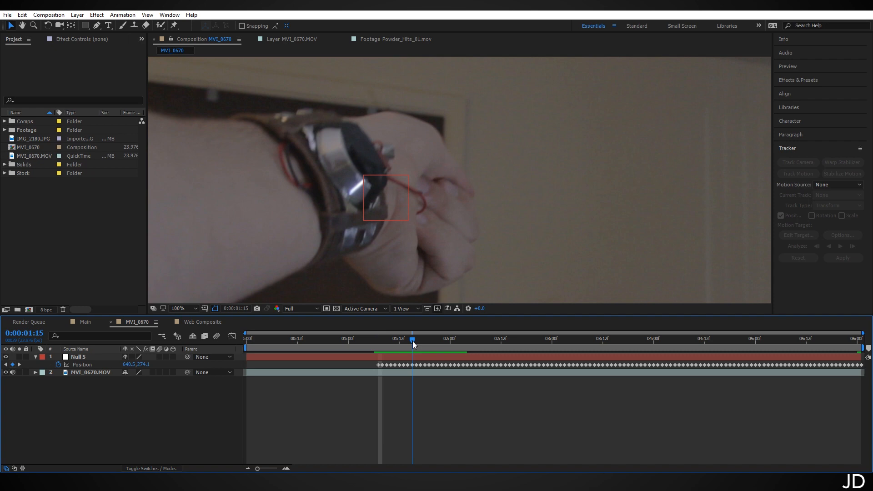
{"action": "left_click", "coordinate": [459, 225]}
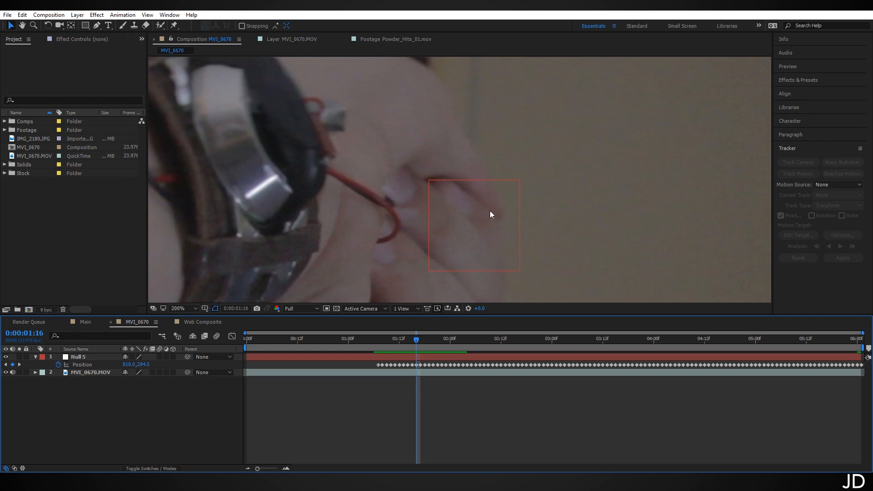
{"action": "key", "text": "Page_Up"}
{"action": "key", "text": "Page_Up"}
{"action": "key", "text": "Page_Up"}
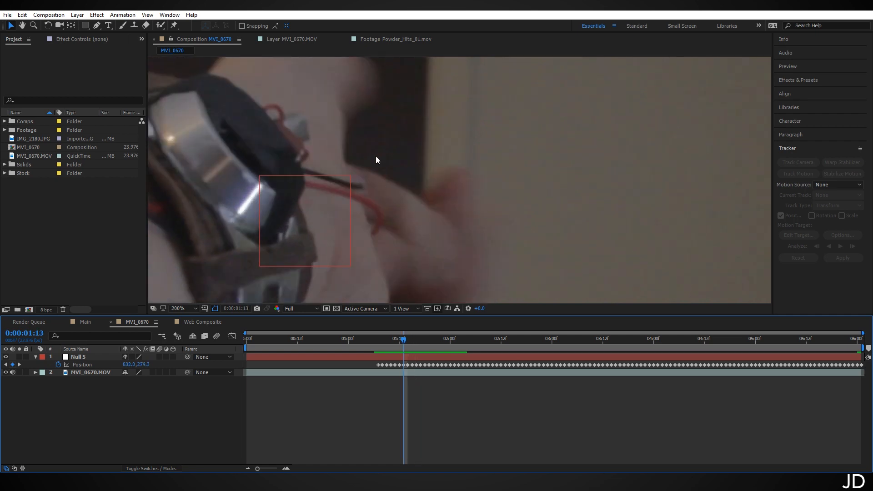
{"action": "left_click", "coordinate": [105, 356]}
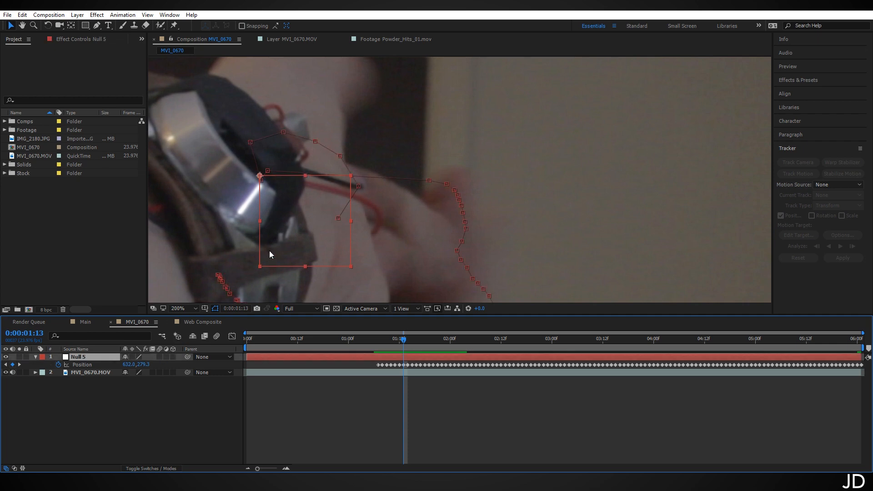
{"action": "key", "text": "Page_Down"}
{"action": "left_click_drag", "start_coordinate": [294, 238], "coordinate": [335, 234]}
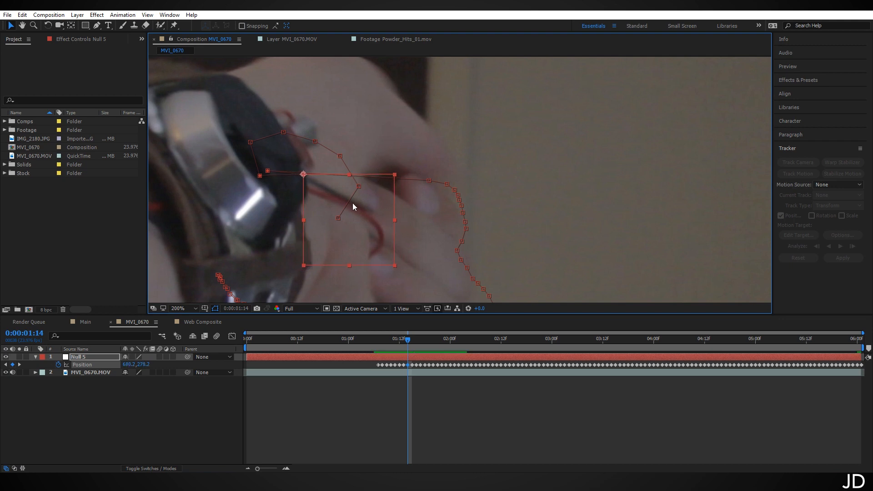
{"action": "key", "text": "Page_Down"}
{"action": "left_click_drag", "start_coordinate": [313, 218], "coordinate": [451, 218]}
{"action": "key", "text": "Page_Down"}
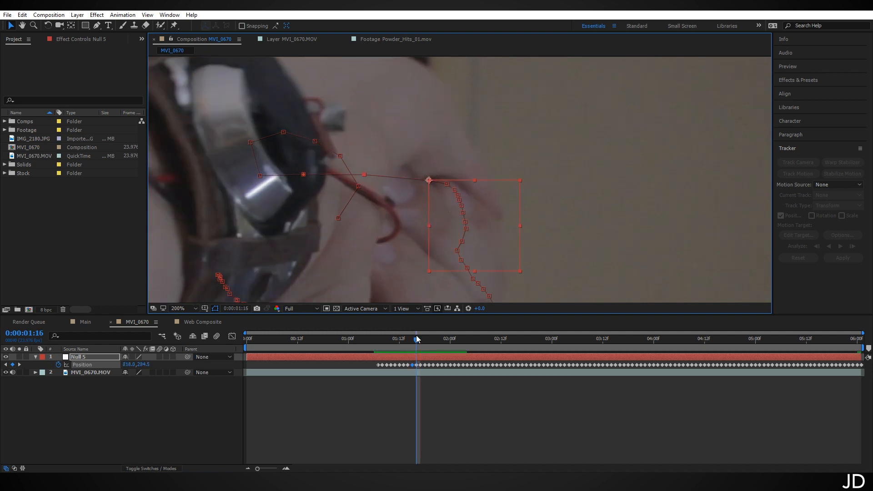
{"action": "mouse_move", "coordinate": [416, 340]}
{"action": "left_mouse_down"}
{"action": "mouse_move", "coordinate": [396, 339]}
{"action": "mouse_move", "coordinate": [425, 338]}
{"action": "left_mouse_up"}
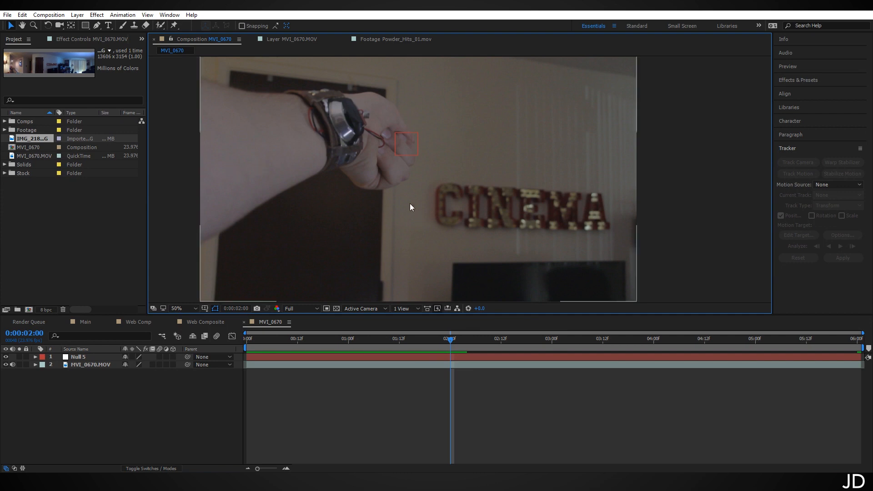
Add a black 1920 x 1080 px solid named E3D to the MVI_0670 composition.
{"action": "left_click", "coordinate": [78, 15]}
{"action": "mouse_move", "coordinate": [136, 24]}
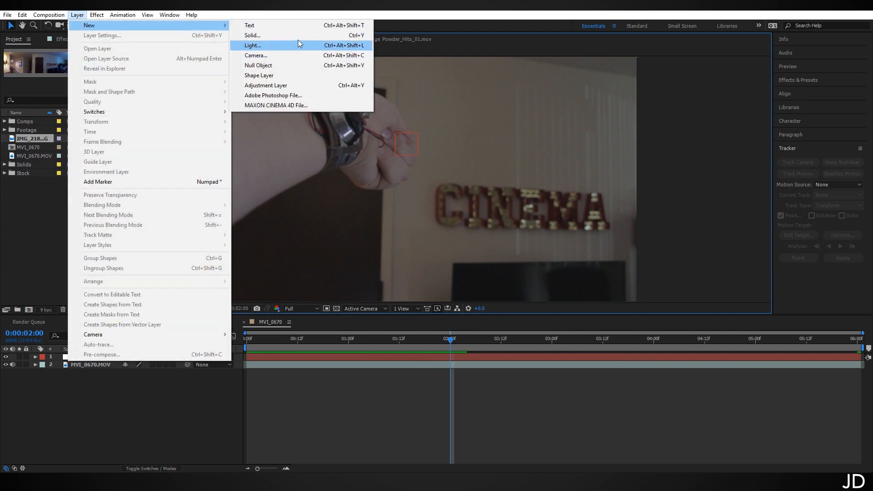
{"action": "left_click", "coordinate": [298, 35]}
{"action": "type", "text": "E3D"}
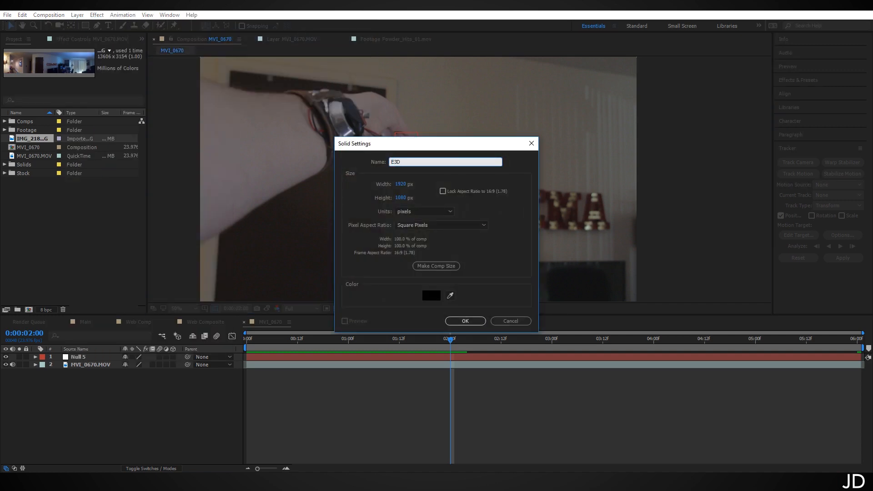
{"action": "key", "text": "Return"}
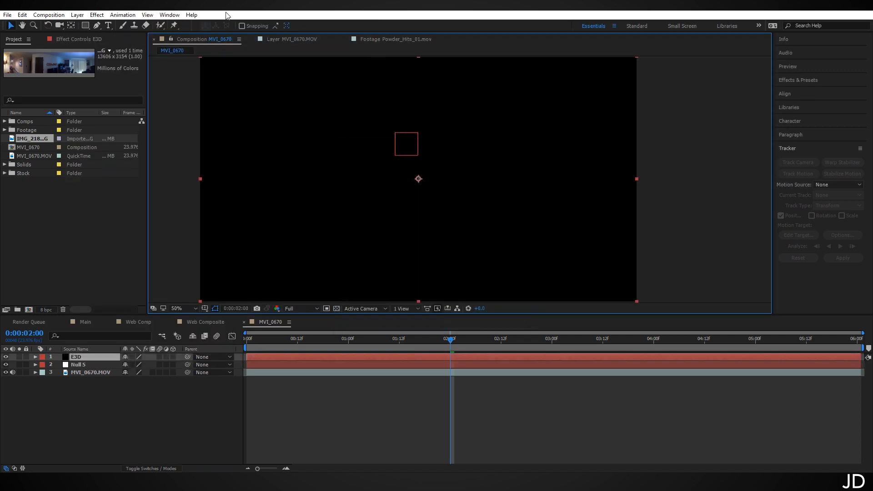
Apply the Video Copilot Element effect to the E3D solid.
{"action": "left_click", "coordinate": [97, 15]}
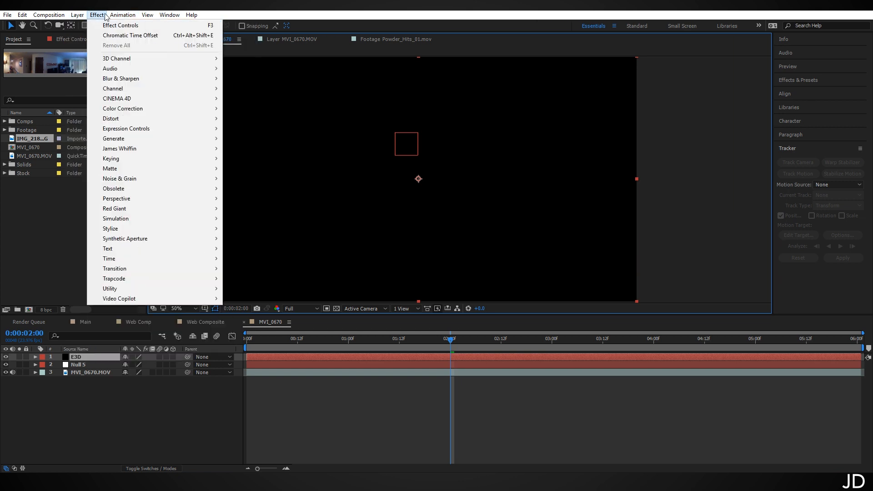
{"action": "mouse_move", "coordinate": [136, 300]}
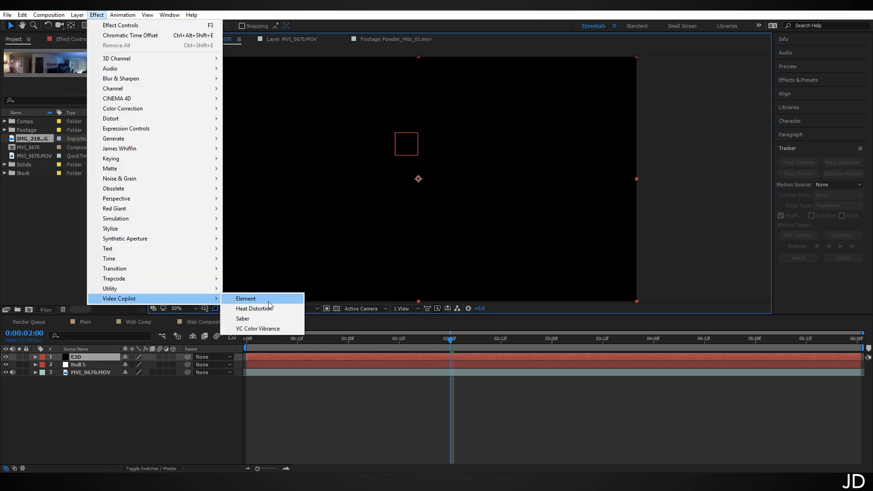
{"action": "left_click", "coordinate": [268, 300]}
View the panorama IMG_2180.JPG and create a new composition from it.
{"action": "left_click", "coordinate": [36, 41]}
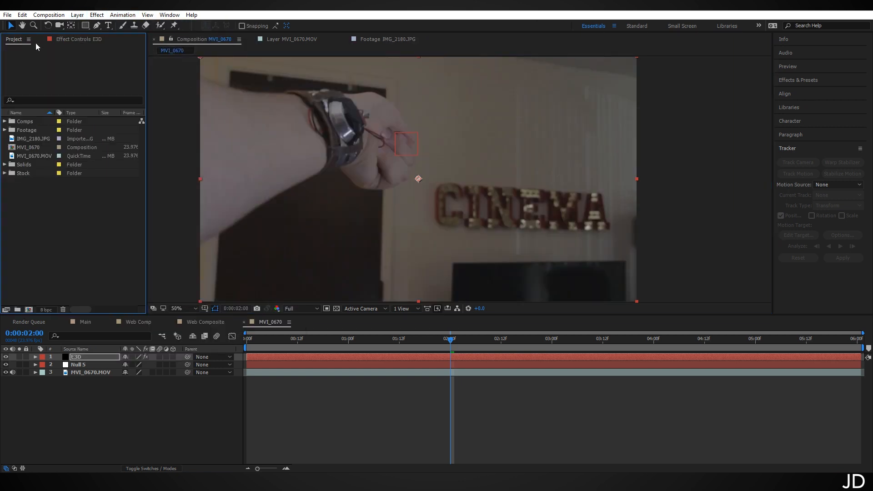
{"action": "left_click", "coordinate": [47, 139]}
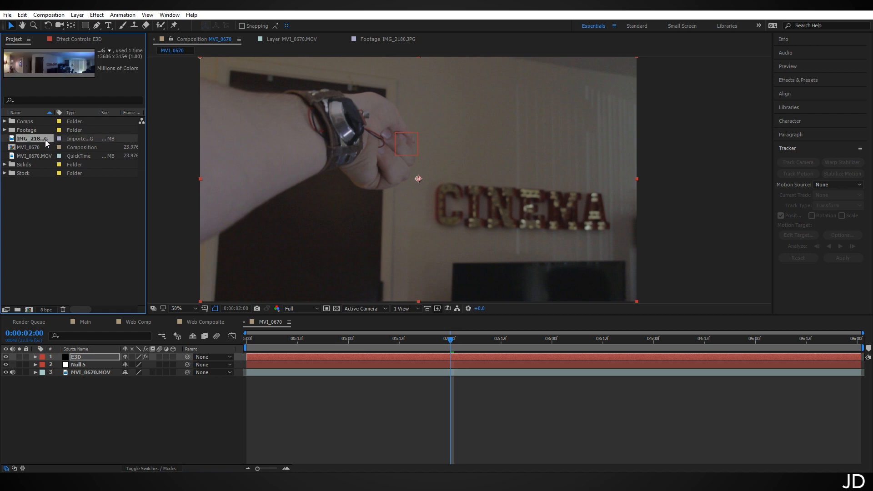
{"action": "double_click", "coordinate": [45, 141]}
{"action": "key", "text": "period"}
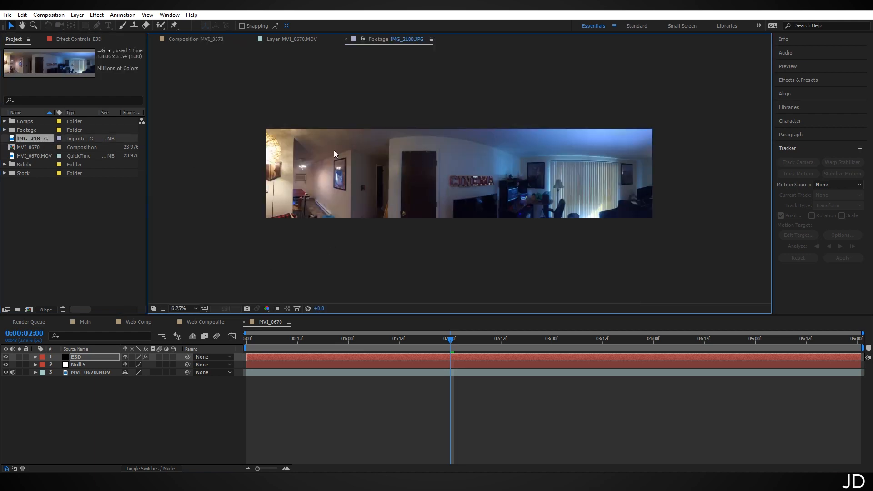
{"action": "left_click_drag", "start_coordinate": [34, 138], "coordinate": [29, 309]}
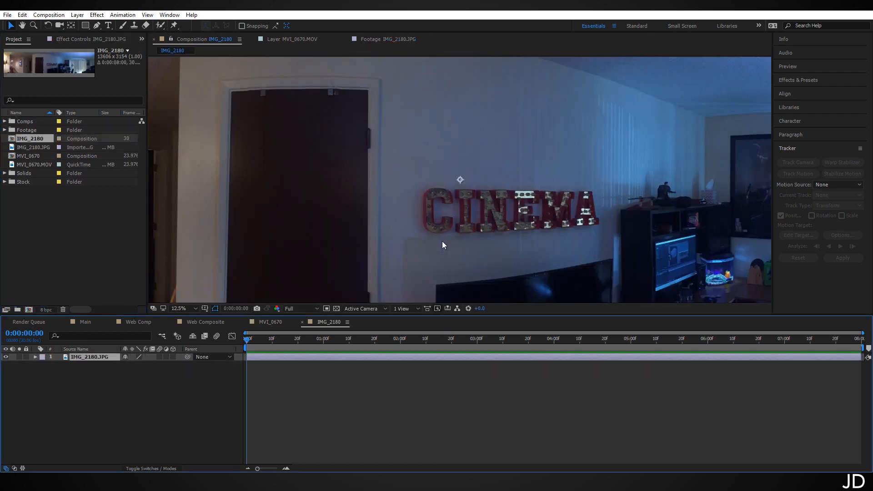
Set the width of the IMG_2180 composition to 5000 px.
{"action": "key", "text": "comma"}
{"action": "key", "text": "comma"}
{"action": "key", "text": "period"}
{"action": "right_click", "coordinate": [329, 322]}
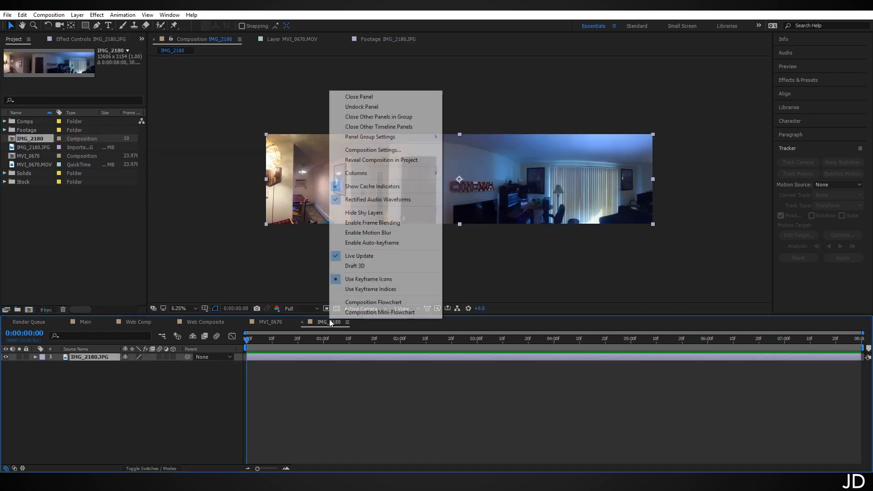
{"action": "left_click", "coordinate": [404, 150]}
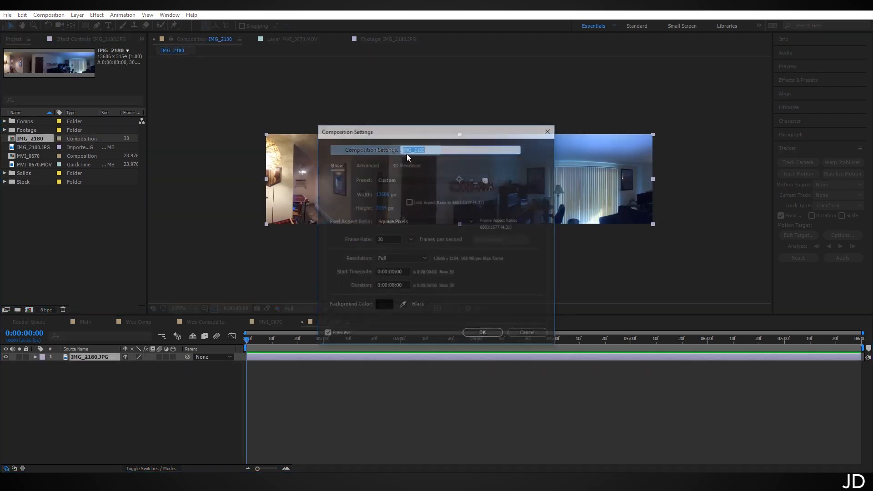
{"action": "left_click", "coordinate": [382, 195]}
{"action": "type", "text": "5000"}
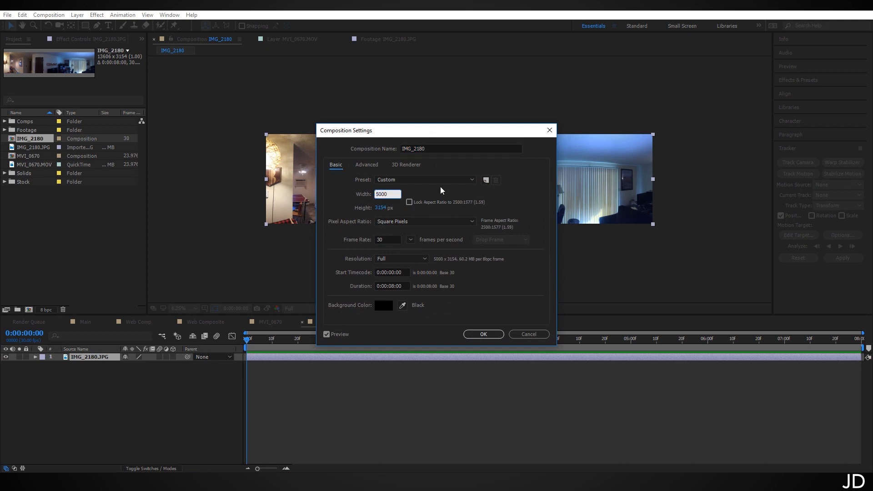
{"action": "left_click", "coordinate": [483, 334]}
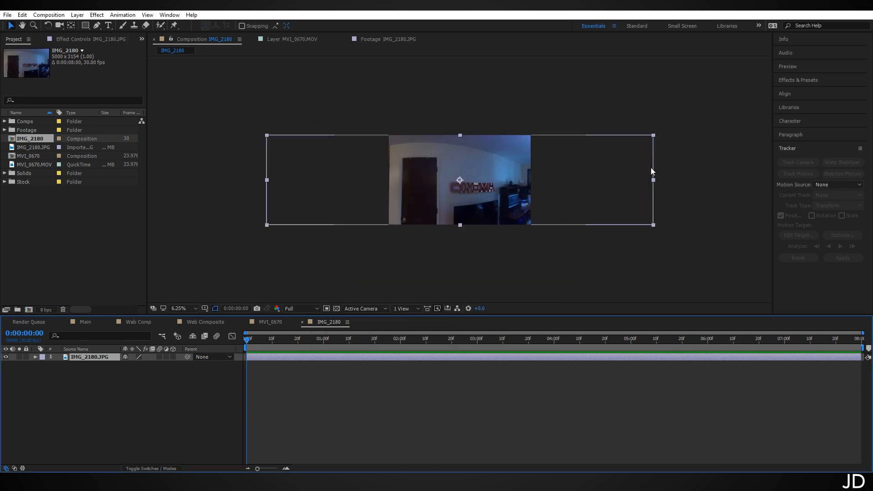
Fit the IMG_2180.JPG layer to the full size of its composition.
{"action": "right_click", "coordinate": [592, 171]}
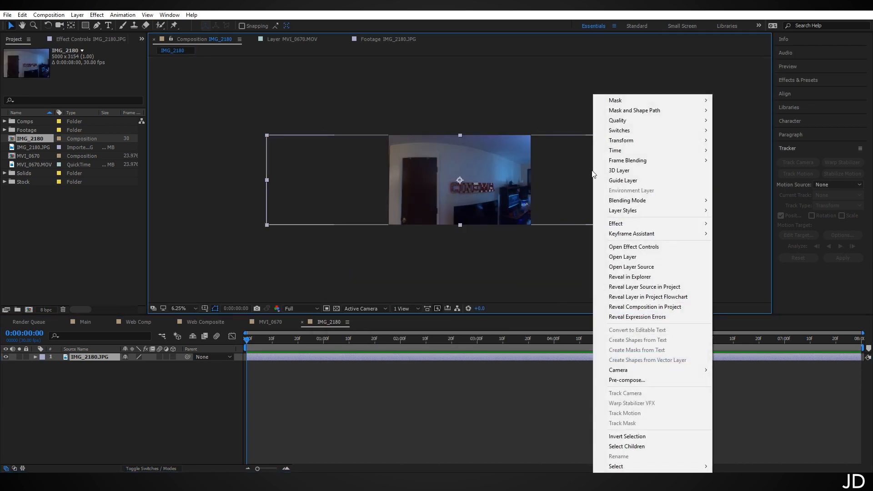
{"action": "mouse_move", "coordinate": [645, 142]}
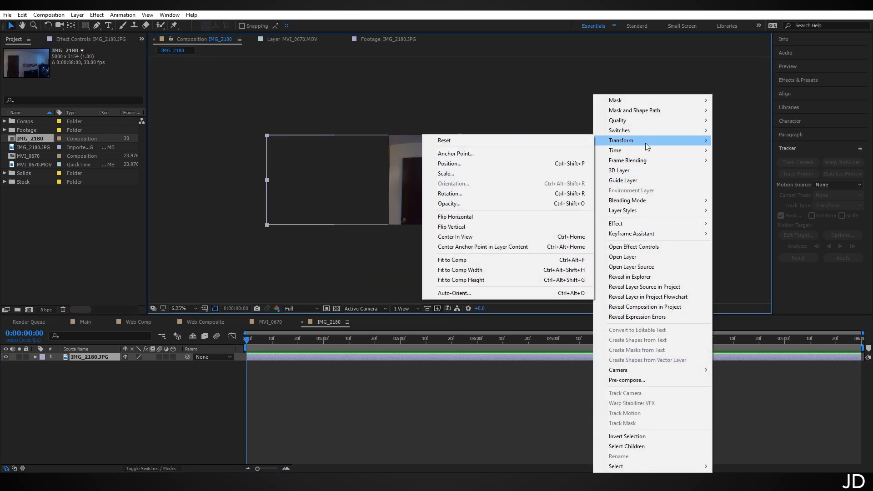
{"action": "left_click", "coordinate": [481, 260]}
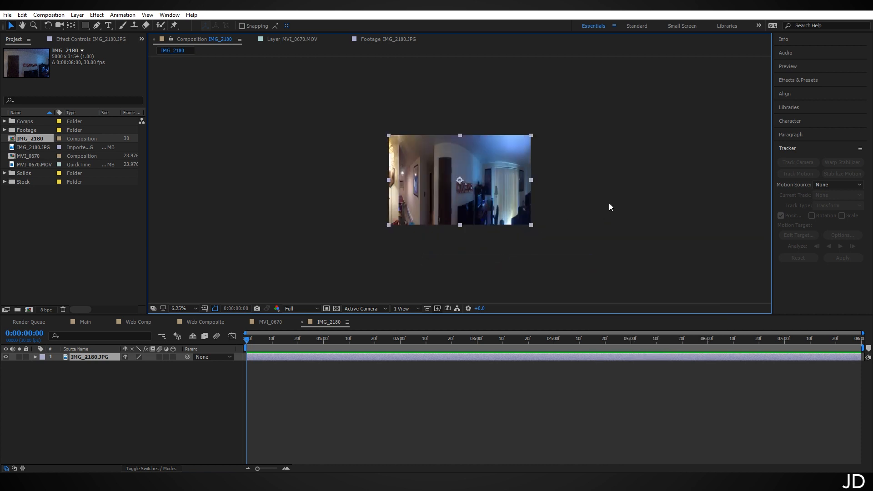
Rename the IMG_2180 composition to Environment.
{"action": "key", "text": "period"}
{"action": "right_click", "coordinate": [312, 323]}
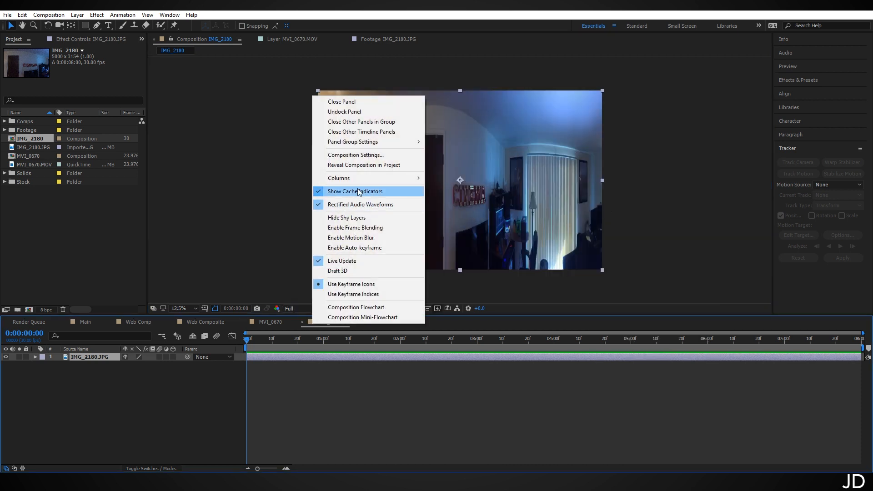
{"action": "left_click", "coordinate": [387, 154]}
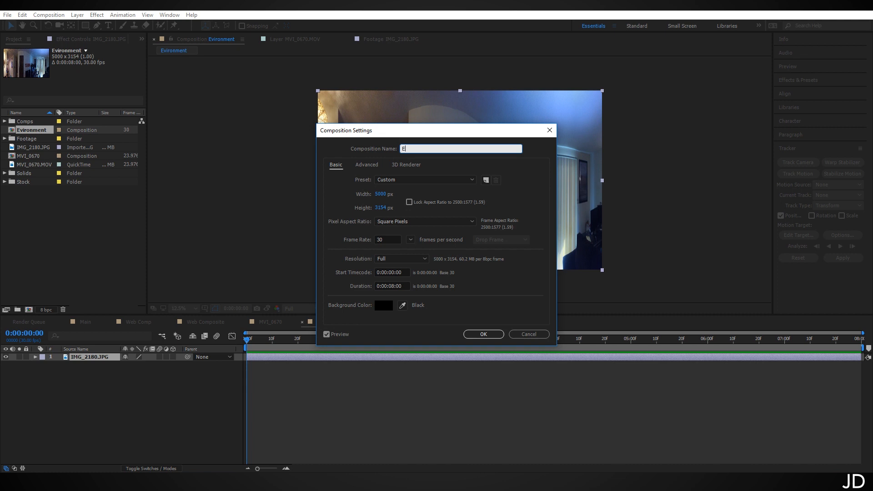
{"action": "type", "text": "Environmenty"}
{"action": "key", "text": "Return"}
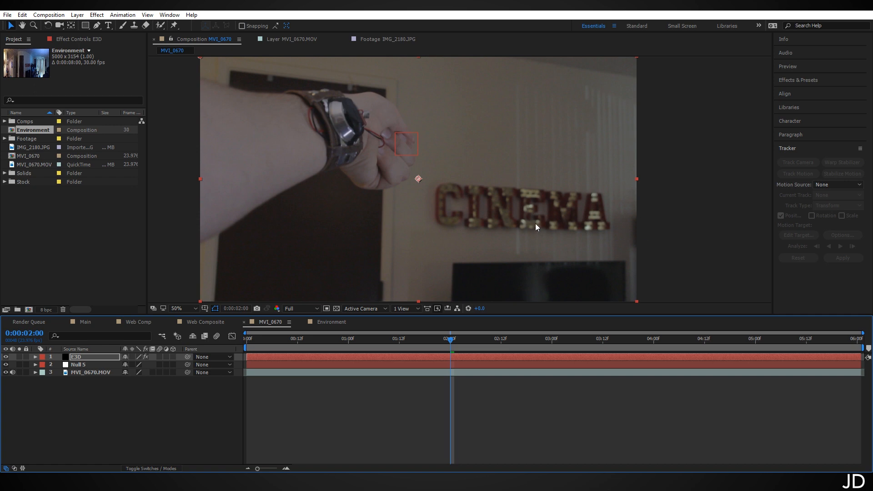
Apply Curves to the IMG_2180.JPG layer in the Environment composition and slightly raise the midpoint of one colour channel.
{"action": "left_click", "coordinate": [331, 321]}
{"action": "scroll", "coordinate": [531, 208], "scroll_direction": "up", "scroll_amount": 1}
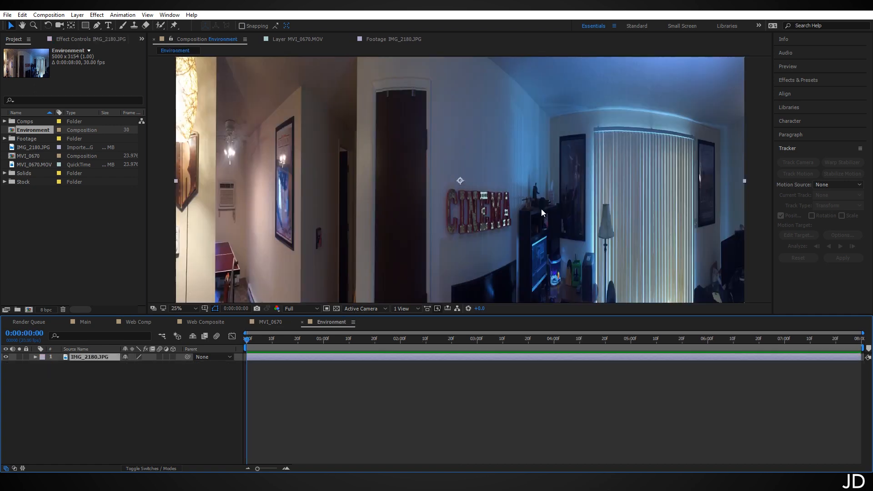
{"action": "left_click_drag", "start_coordinate": [541, 208], "coordinate": [531, 178]}
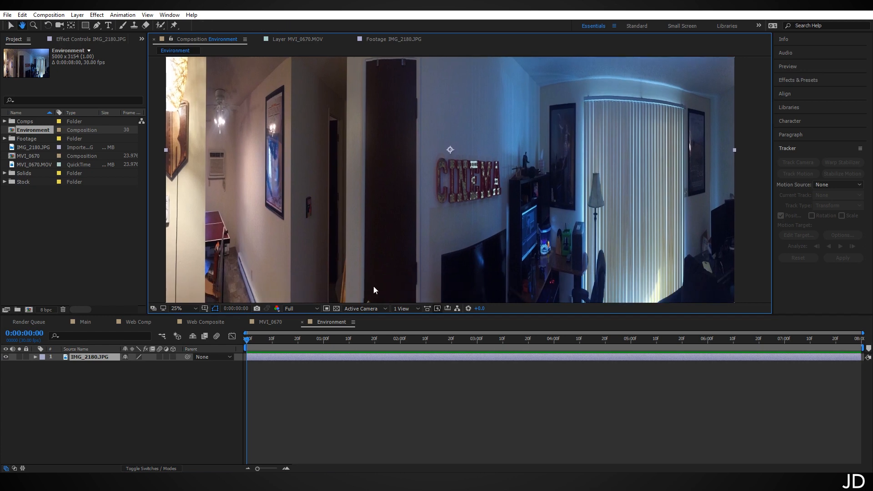
{"action": "left_click", "coordinate": [103, 17]}
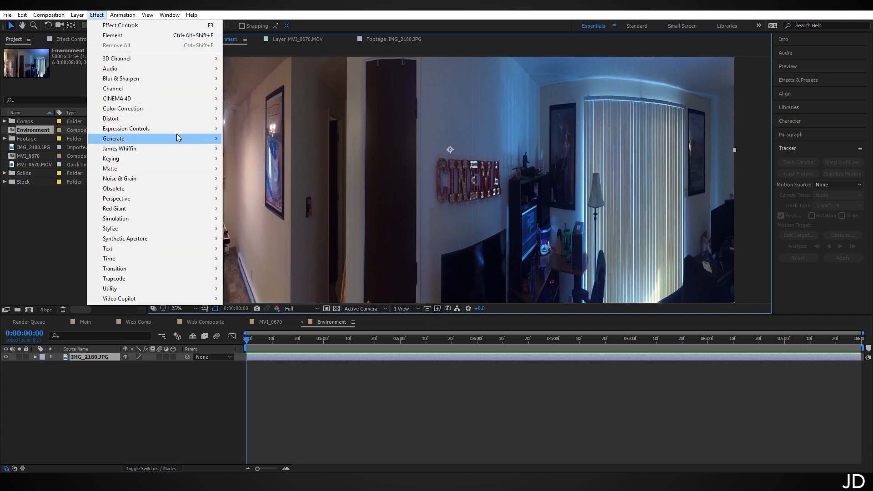
{"action": "mouse_move", "coordinate": [160, 110]}
{"action": "left_click", "coordinate": [254, 288]}
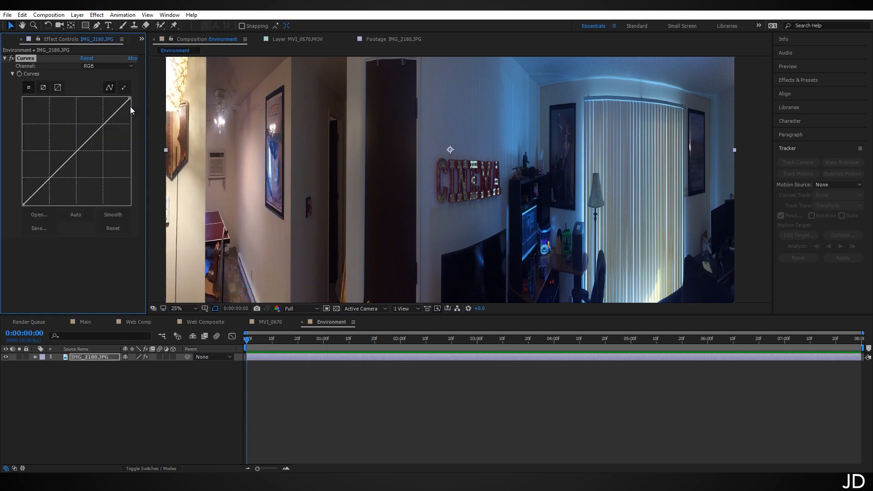
{"action": "left_click", "coordinate": [124, 67]}
{"action": "left_click", "coordinate": [101, 86]}
{"action": "mouse_move", "coordinate": [75, 152]}
{"action": "left_mouse_down"}
{"action": "mouse_move", "coordinate": [71, 144]}
{"action": "mouse_move", "coordinate": [86, 160]}
{"action": "mouse_move", "coordinate": [74, 146]}
{"action": "left_mouse_up"}
{"action": "left_click", "coordinate": [101, 67]}
{"action": "left_click", "coordinate": [117, 107]}
Add the Environment composition beneath the footage in MVI_0670 and hide that layer.
{"action": "left_click", "coordinate": [272, 321]}
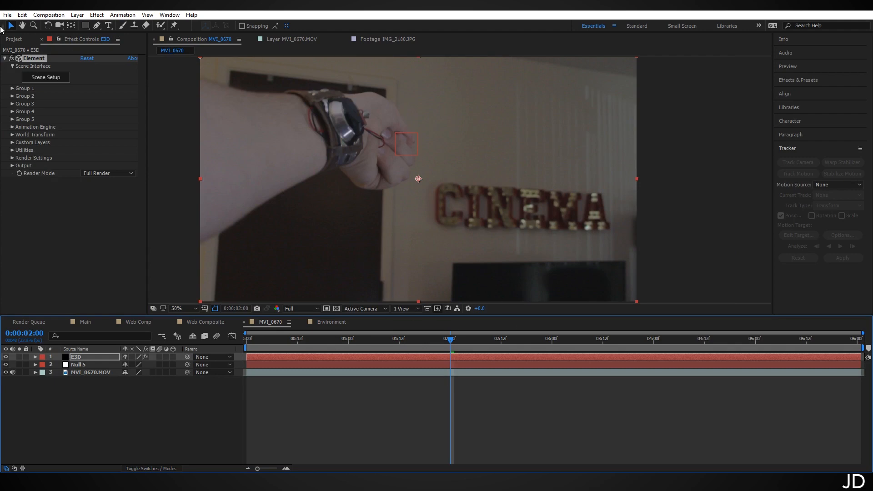
{"action": "left_click", "coordinate": [14, 39]}
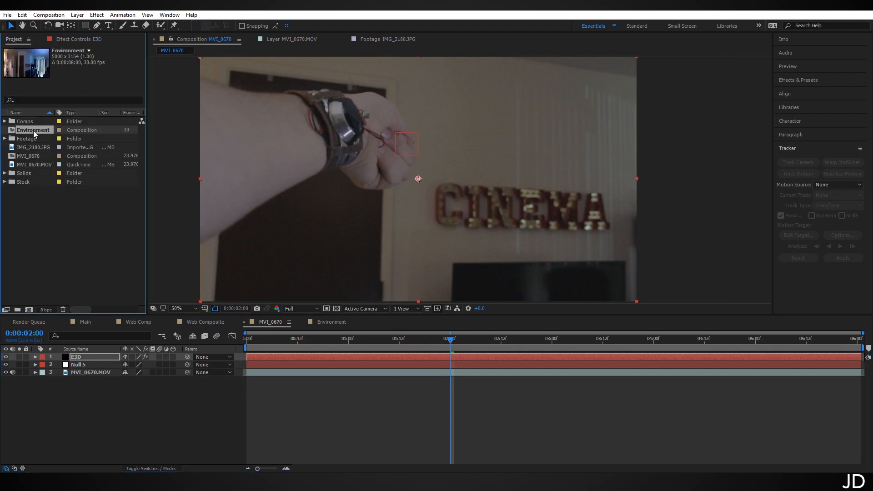
{"action": "left_click_drag", "start_coordinate": [34, 130], "coordinate": [98, 392]}
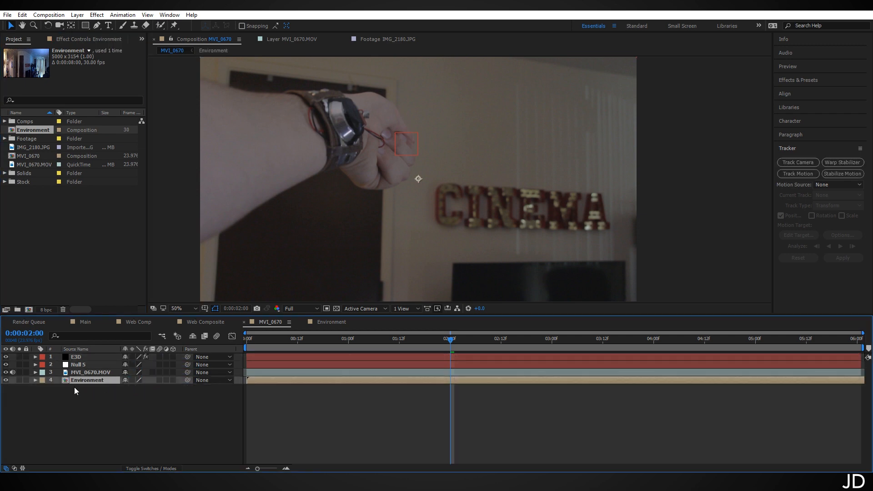
{"action": "left_click", "coordinate": [5, 380]}
Assign the Environment layer as custom texture map Layer 1 in the E3D layer's Element effect.
{"action": "left_click", "coordinate": [178, 357]}
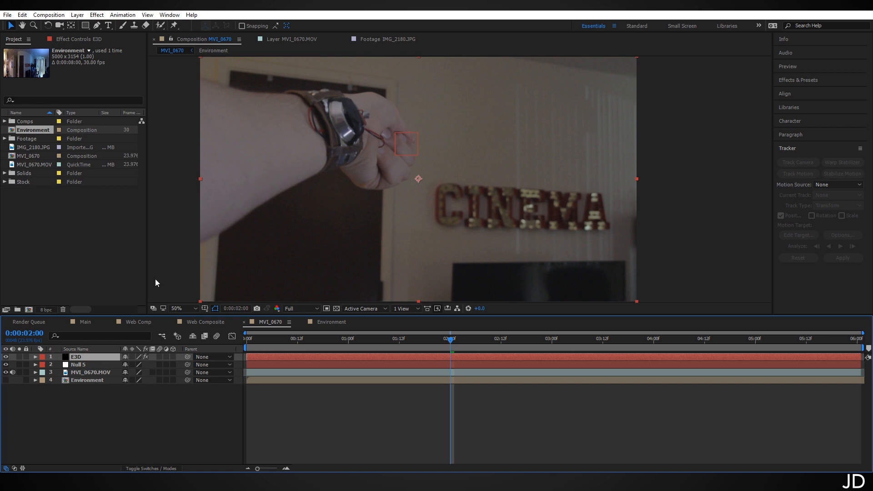
{"action": "left_click", "coordinate": [90, 40]}
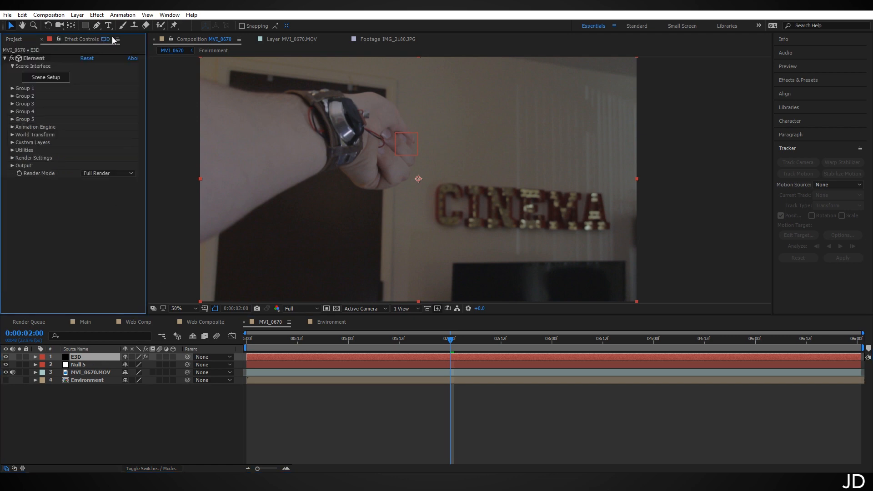
{"action": "left_click", "coordinate": [13, 143]}
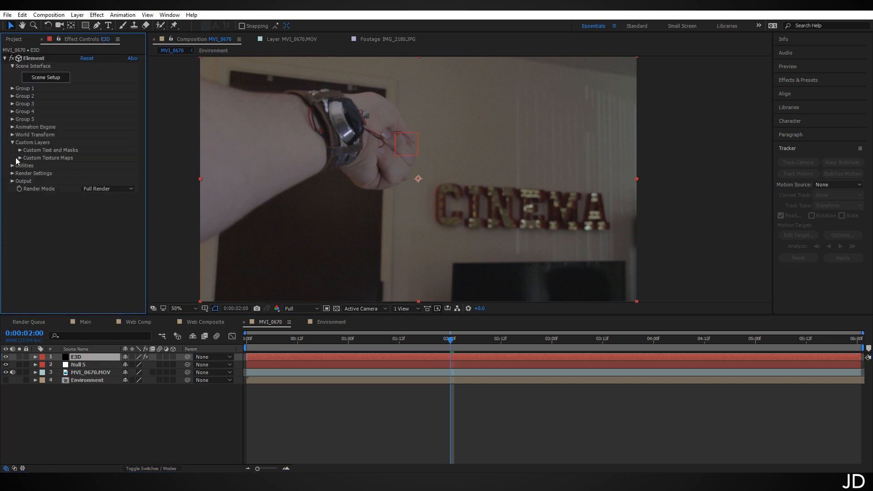
{"action": "left_click", "coordinate": [18, 157]}
{"action": "left_click", "coordinate": [103, 154]}
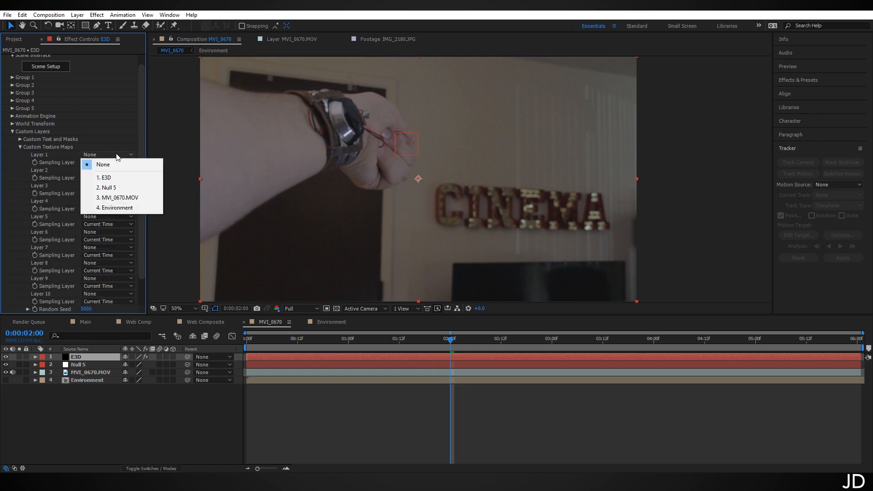
{"action": "left_click", "coordinate": [137, 208]}
{"action": "left_click", "coordinate": [20, 147]}
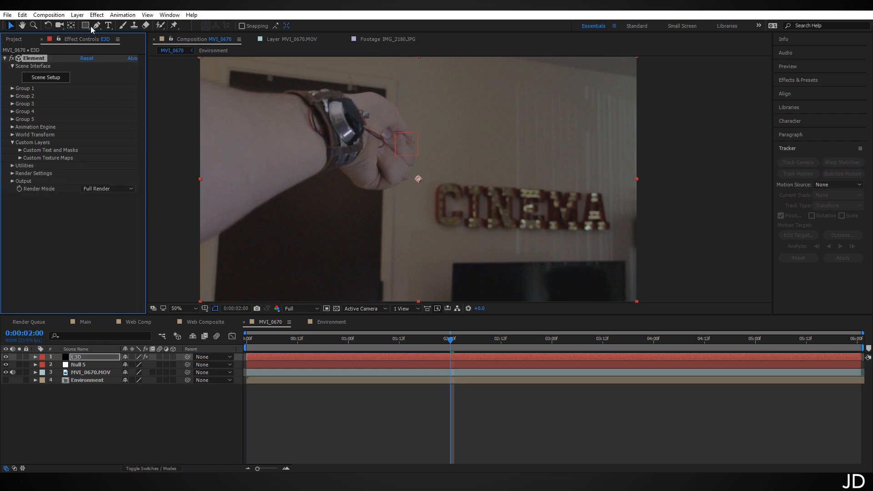
Create a cylinder in Element's scene setup and rotate it to 270° on the Z axis.
{"action": "left_click", "coordinate": [47, 77]}
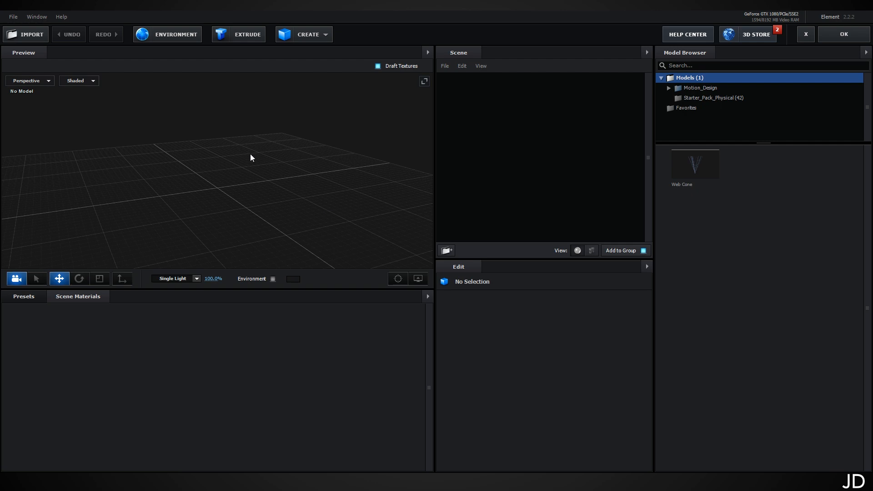
{"action": "left_click", "coordinate": [327, 38]}
{"action": "left_click", "coordinate": [335, 57]}
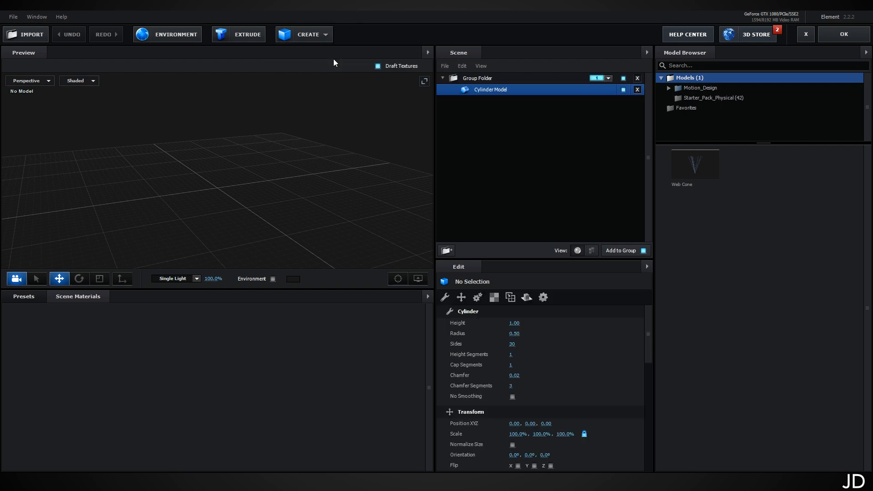
{"action": "left_click", "coordinate": [79, 278]}
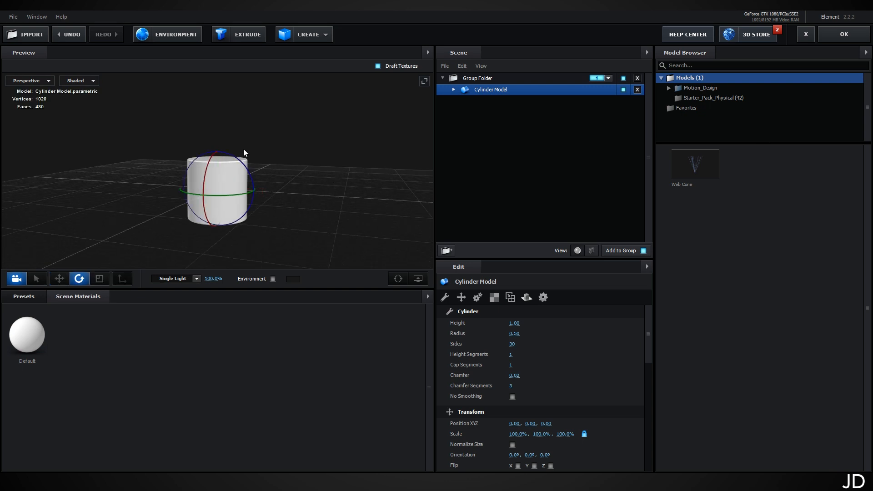
{"action": "left_click_drag", "start_coordinate": [244, 166], "coordinate": [295, 210]}
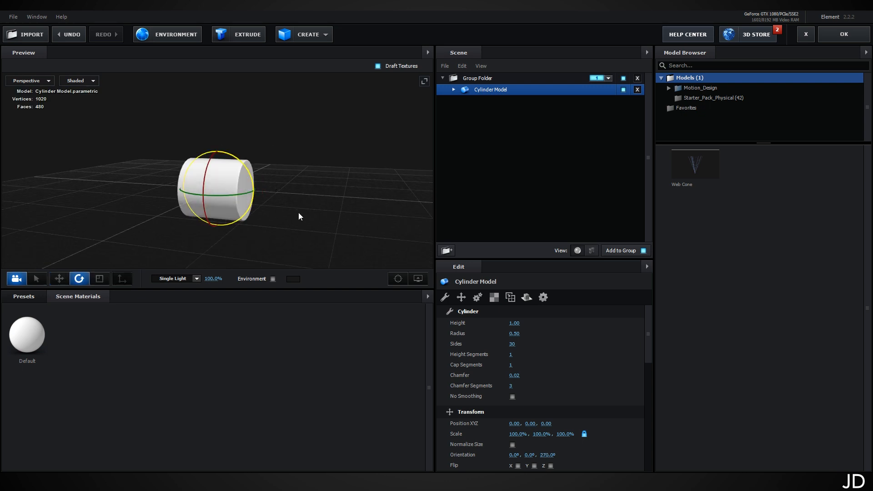
Give the cylinder 200 height segments, a radius of 0.04 and a height of 25.
{"action": "left_click", "coordinate": [510, 355]}
{"action": "type", "text": "200"}
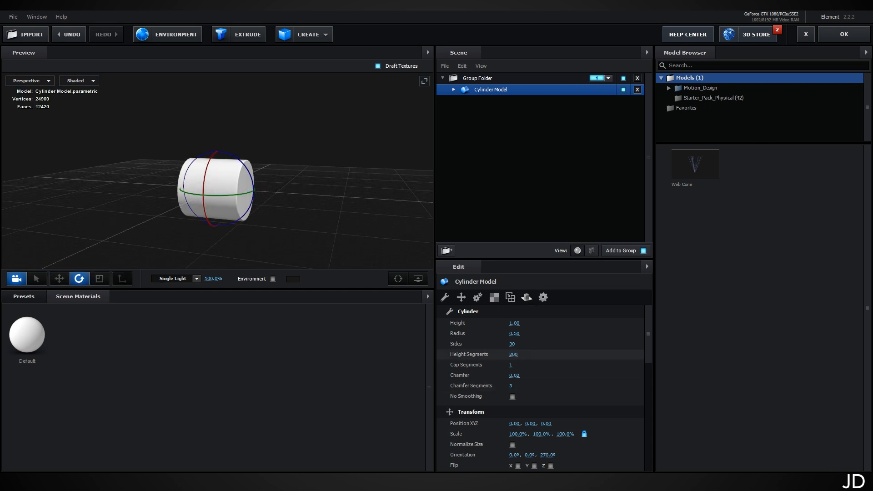
{"action": "left_click", "coordinate": [514, 333]}
{"action": "type", "text": ".04"}
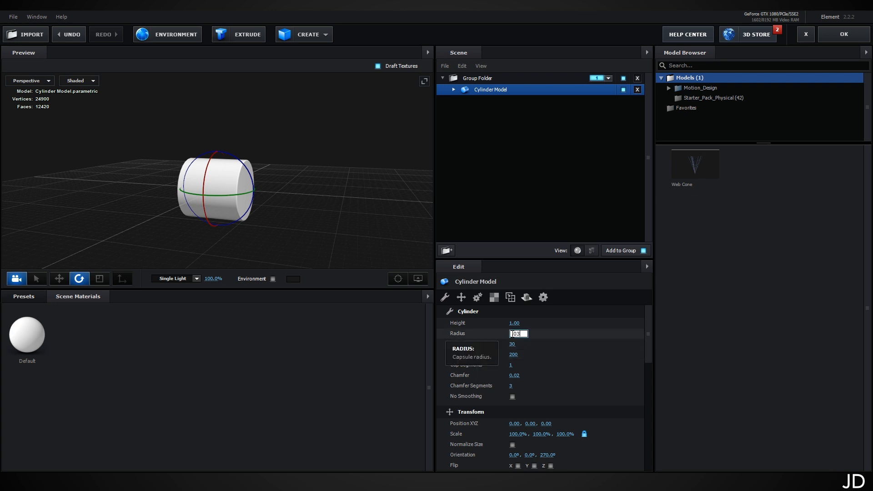
{"action": "key", "text": "Return"}
{"action": "left_click", "coordinate": [59, 278]}
{"action": "left_click", "coordinate": [514, 323]}
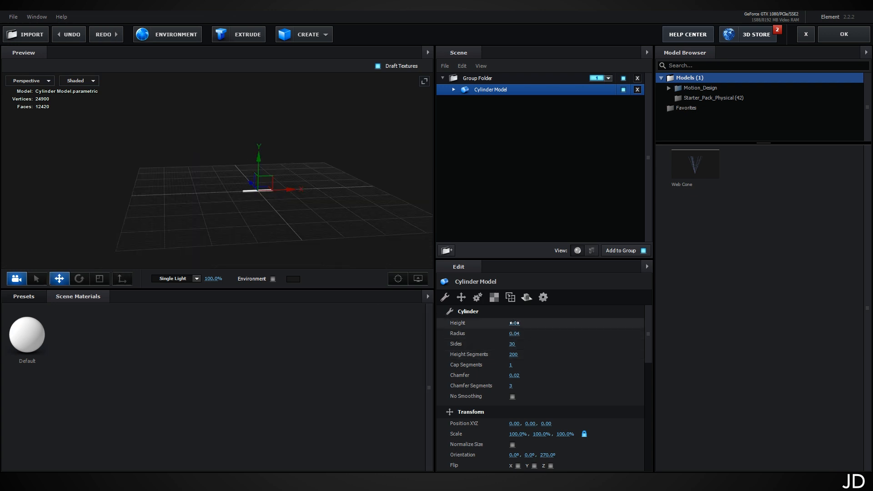
{"action": "type", "text": "25"}
{"action": "key", "text": "Return"}
{"action": "scroll", "coordinate": [241, 182], "scroll_direction": "down", "scroll_amount": 2}
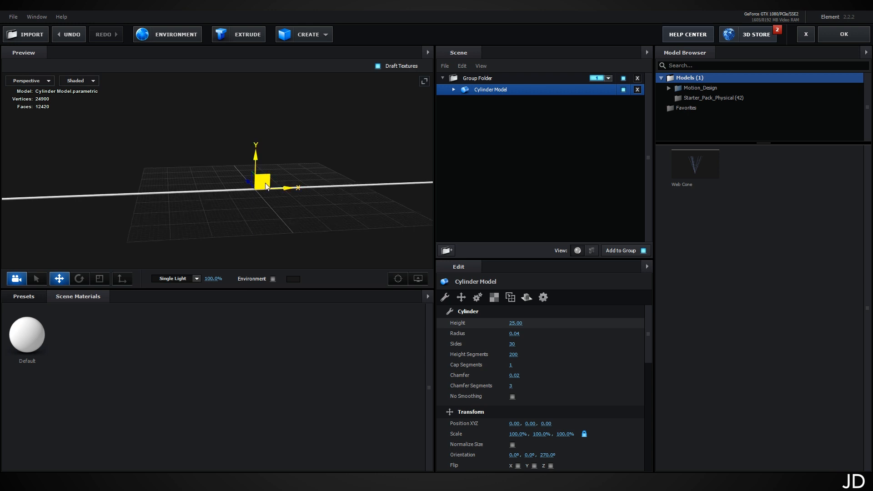
Move the cylinder along its length to position -0.07, 12.53, 0.00 so one end sits at the grid origin.
{"action": "left_click_drag", "start_coordinate": [255, 198], "coordinate": [264, 168]}
{"action": "left_click", "coordinate": [121, 278]}
{"action": "left_click_drag", "start_coordinate": [282, 220], "coordinate": [243, 181]}
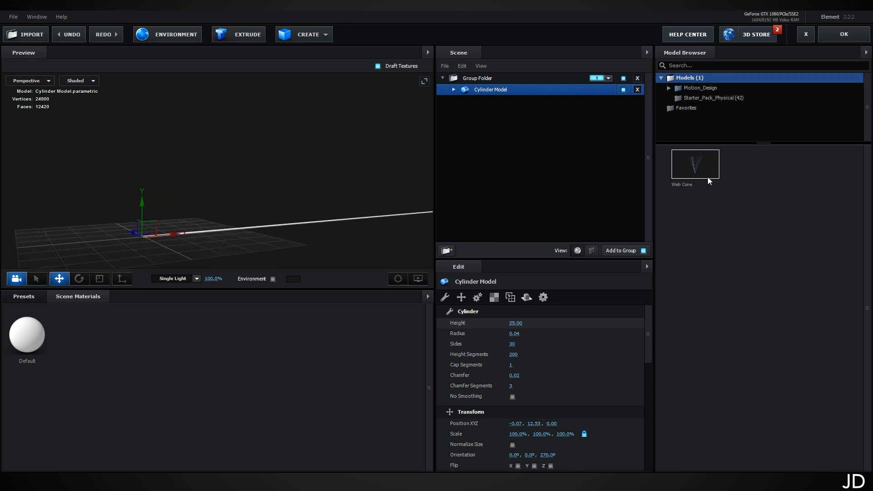
Add the Web Cone model to the scene and rotate its group to 270° on the Z axis.
{"action": "double_click", "coordinate": [692, 165]}
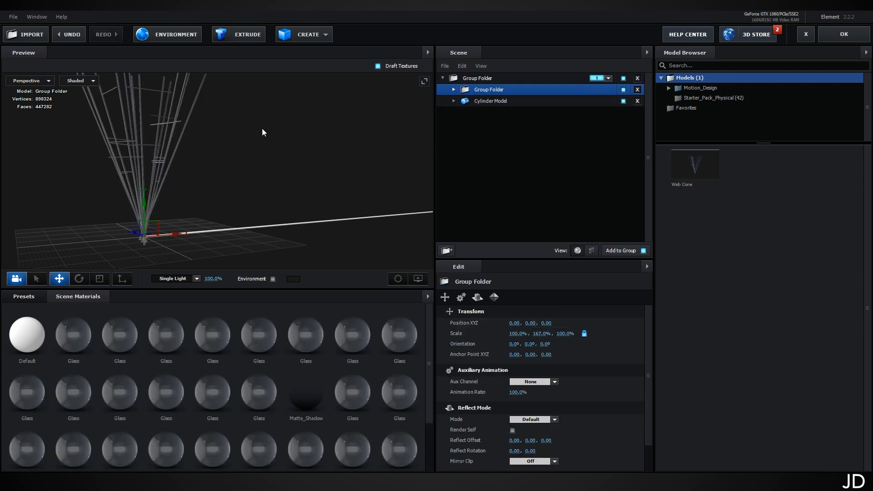
{"action": "left_click_drag", "start_coordinate": [317, 182], "coordinate": [298, 202]}
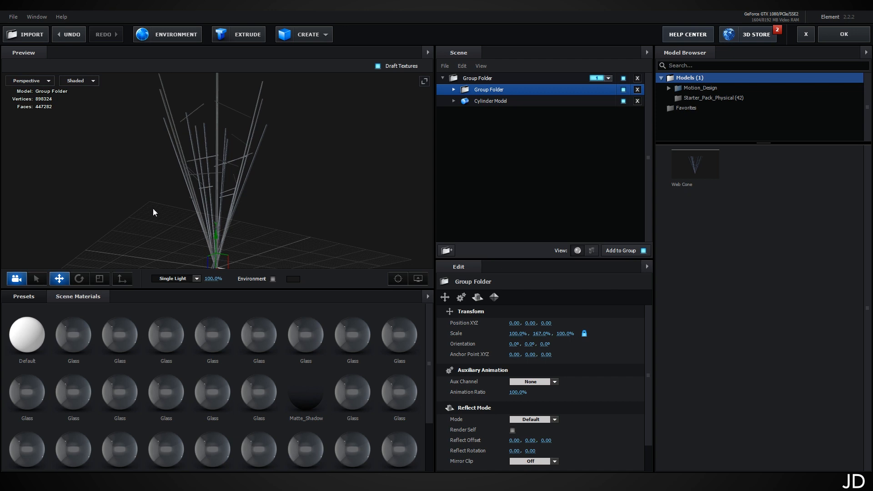
{"action": "key", "text": "e"}
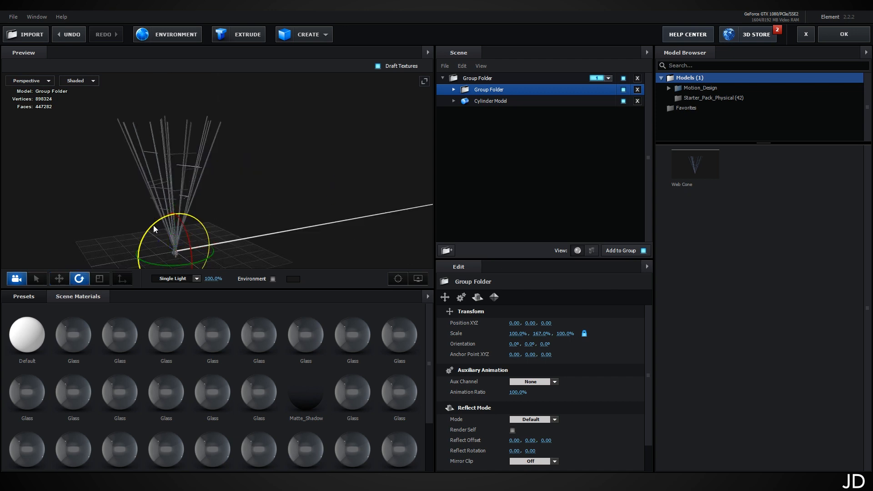
{"action": "left_click_drag", "start_coordinate": [157, 229], "coordinate": [243, 219]}
Move the web cone group to the cylinder's far end at X 24.13 and scale it to 64.1%, 136.9%, 64.1%.
{"action": "key", "text": "w"}
{"action": "left_click_drag", "start_coordinate": [186, 203], "coordinate": [229, 241]}
{"action": "key", "text": "r"}
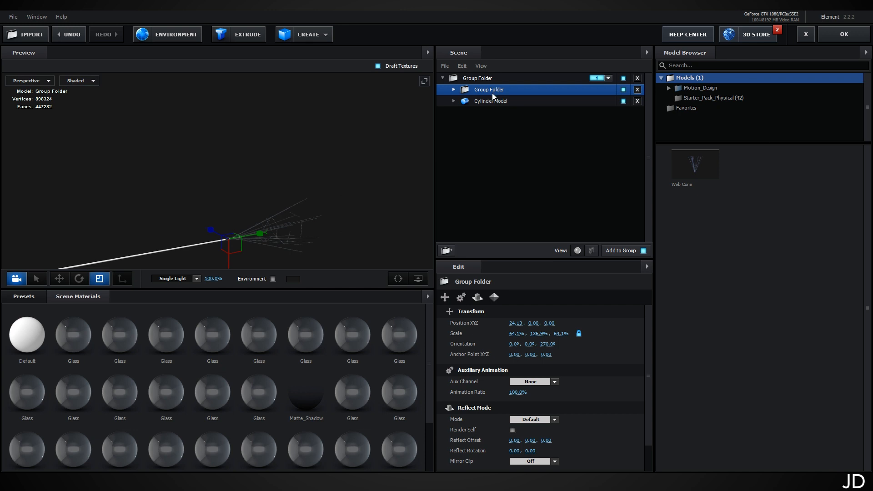
Duplicate the web cone group, rotate the copy to 58.1° on X, scale it to 182.6% on Y and move it to X 22.96.
{"action": "key", "text": "ctrl+d"}
{"action": "left_click", "coordinate": [453, 90]}
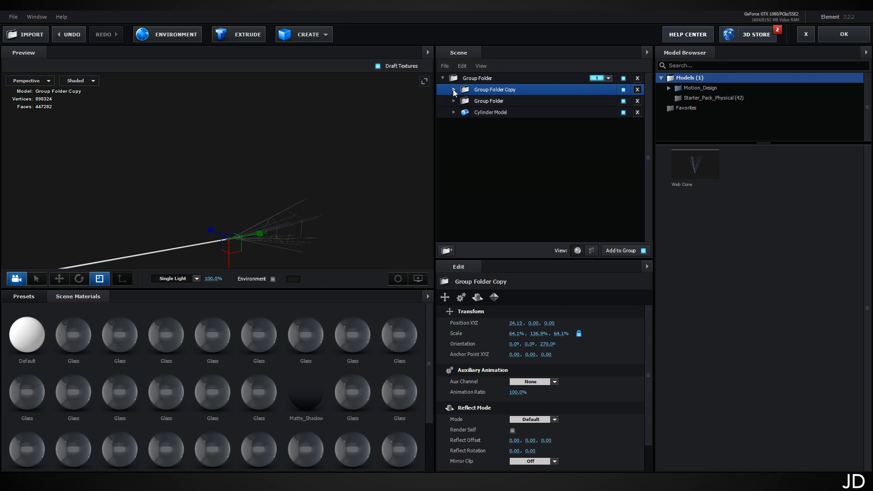
{"action": "left_click", "coordinate": [79, 278]}
{"action": "mouse_move", "coordinate": [248, 230]}
{"action": "left_mouse_down"}
{"action": "mouse_move", "coordinate": [243, 185]}
{"action": "mouse_move", "coordinate": [252, 239]}
{"action": "mouse_move", "coordinate": [228, 243]}
{"action": "mouse_move", "coordinate": [255, 236]}
{"action": "left_mouse_up"}
{"action": "left_click", "coordinate": [60, 278]}
{"action": "left_click", "coordinate": [99, 278]}
{"action": "left_click", "coordinate": [59, 279]}
{"action": "left_click_drag", "start_coordinate": [273, 227], "coordinate": [296, 189]}
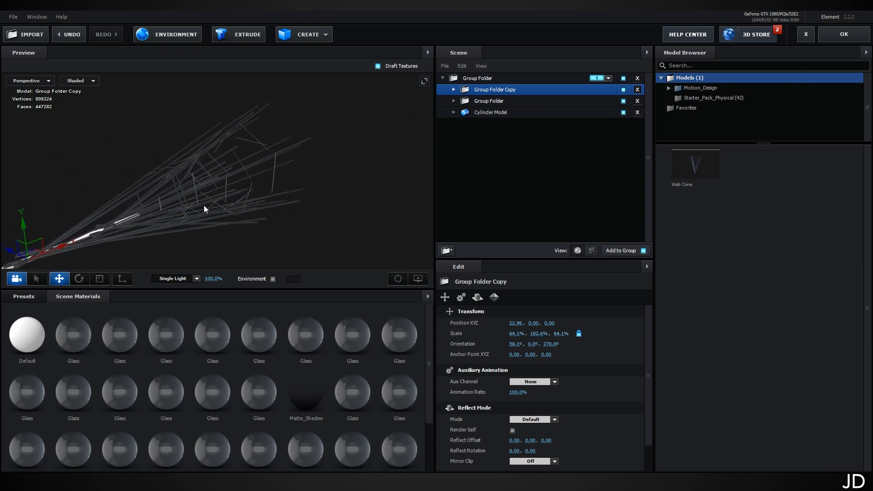
{"action": "left_click_drag", "start_coordinate": [205, 209], "coordinate": [260, 171]}
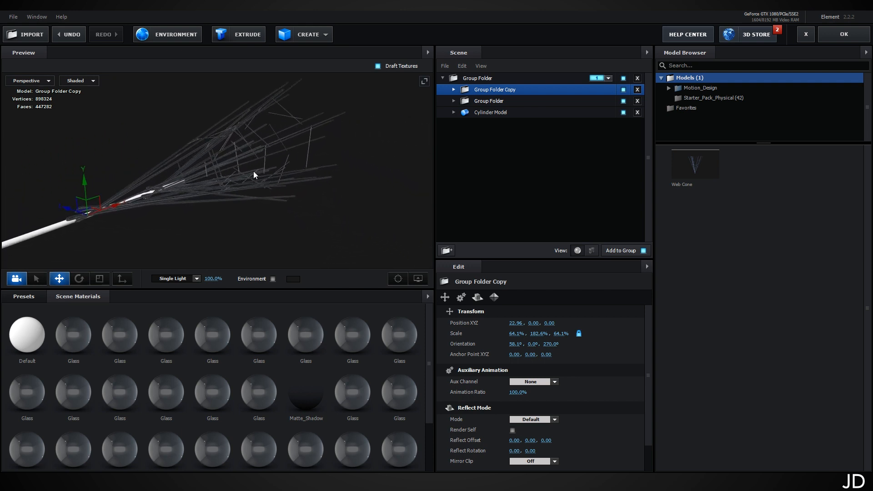
{"action": "left_click_drag", "start_coordinate": [263, 171], "coordinate": [299, 129]}
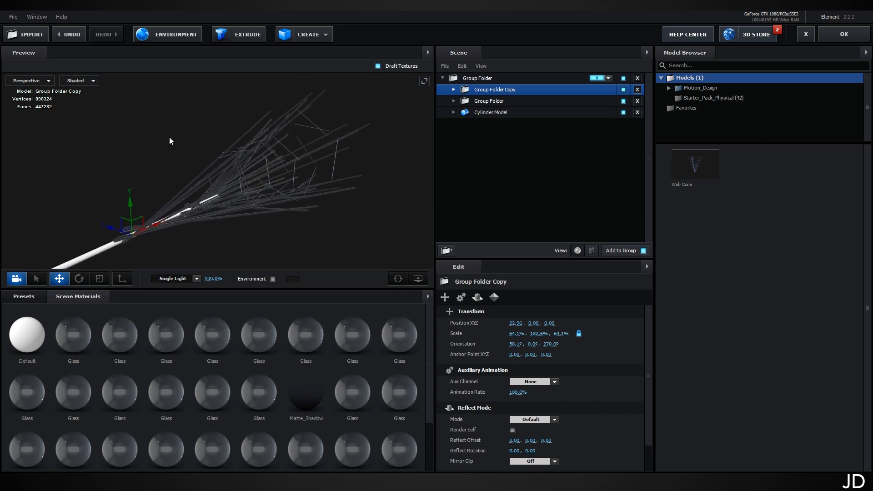
Add a new top-level group folder below the first one and assign it to group 2.
{"action": "left_click", "coordinate": [509, 78]}
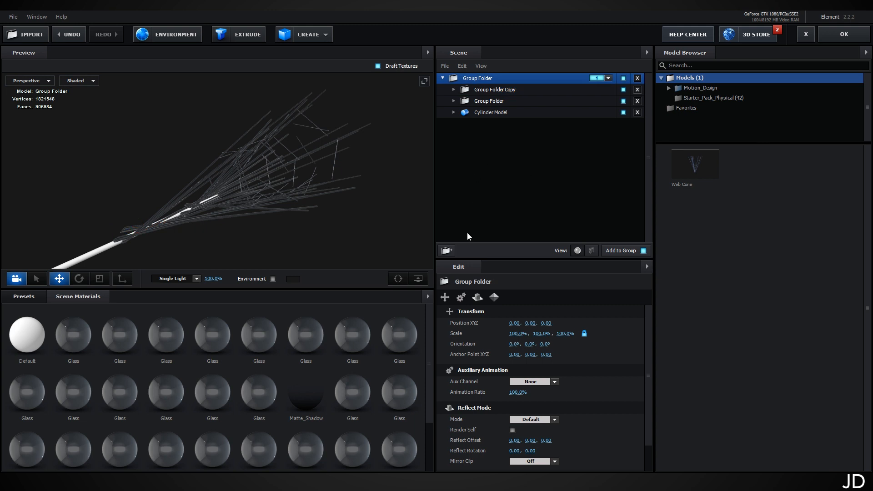
{"action": "left_click", "coordinate": [446, 251]}
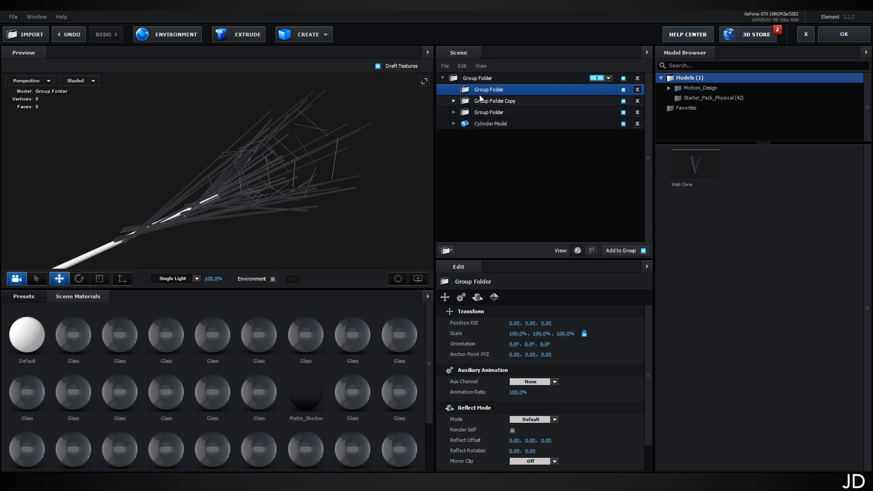
{"action": "left_click_drag", "start_coordinate": [488, 99], "coordinate": [505, 184]}
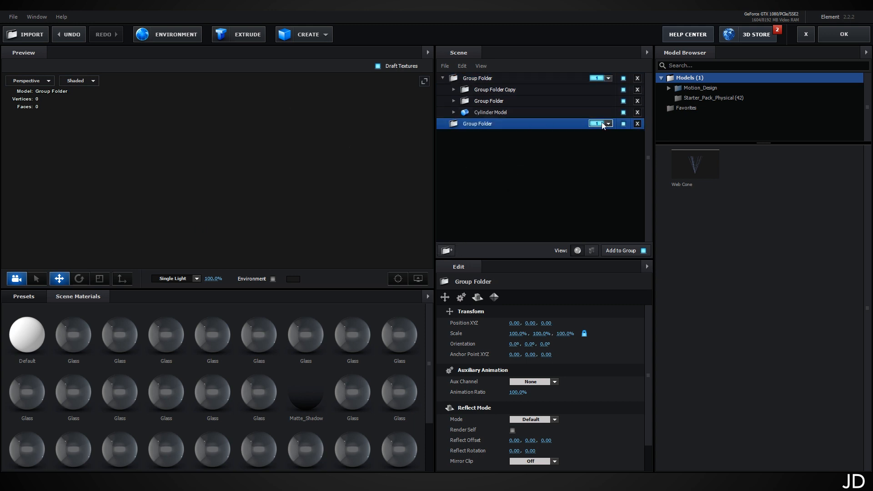
{"action": "left_click", "coordinate": [608, 123]}
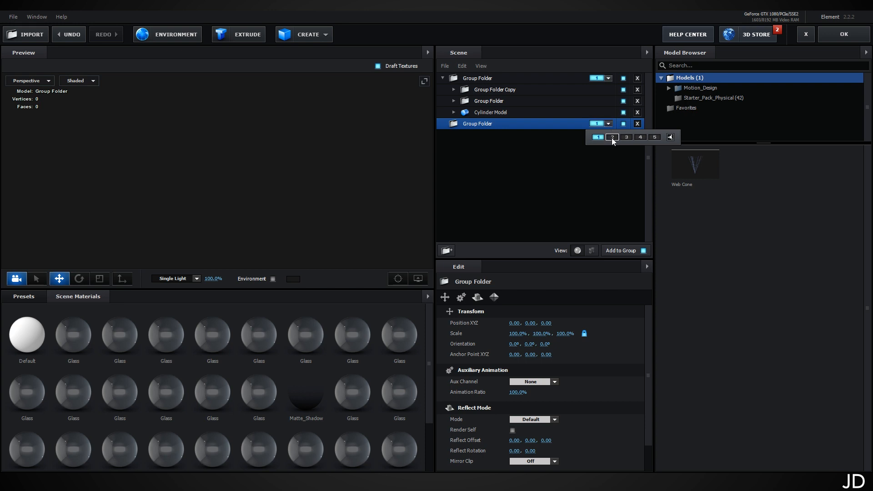
{"action": "left_click", "coordinate": [612, 137]}
Move both web cone groups into the group 2 folder and accept the scene setup.
{"action": "left_click", "coordinate": [489, 102]}
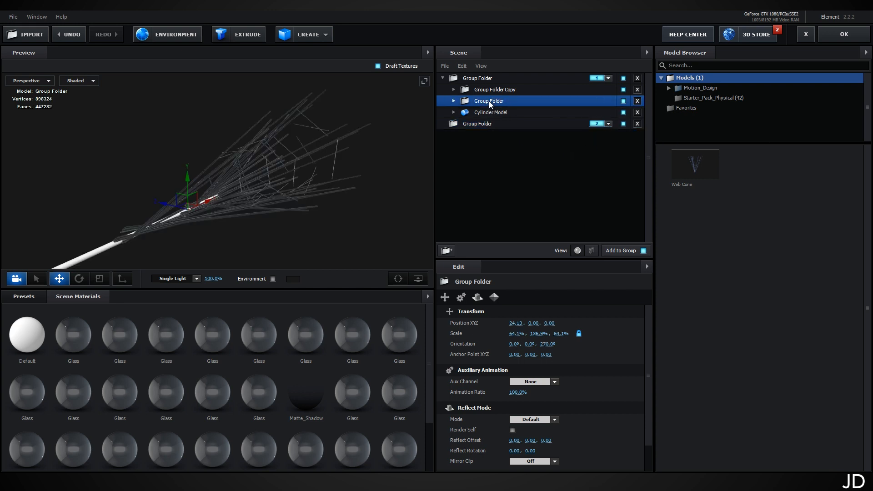
{"action": "left_click", "coordinate": [492, 92], "text": "ctrl"}
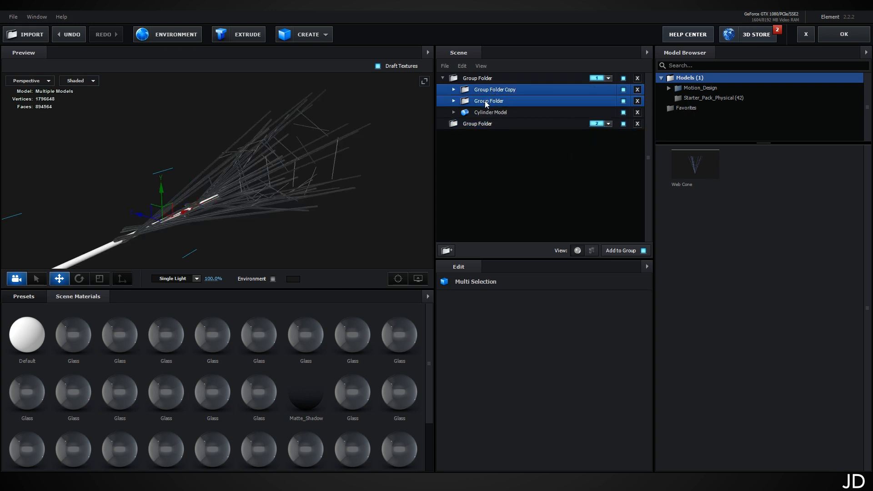
{"action": "left_click_drag", "start_coordinate": [487, 103], "coordinate": [476, 126]}
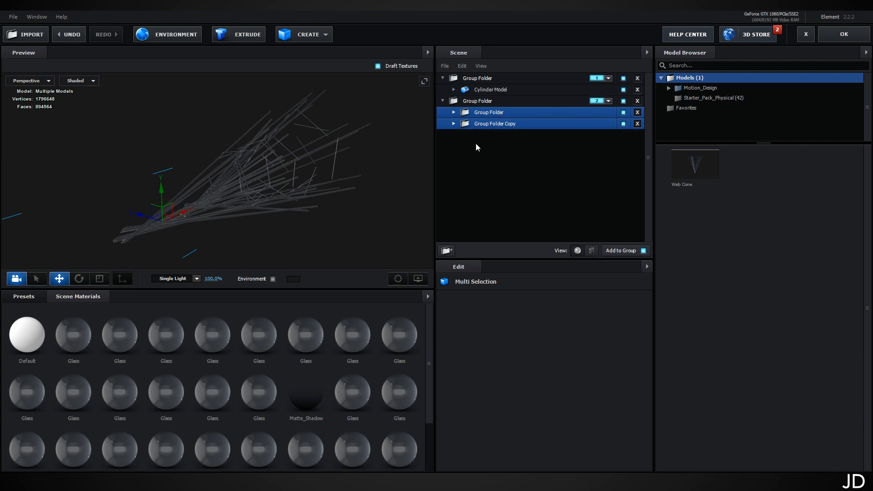
{"action": "left_click_drag", "start_coordinate": [276, 190], "coordinate": [206, 216]}
{"action": "scroll", "coordinate": [206, 216], "scroll_direction": "down", "scroll_amount": 5}
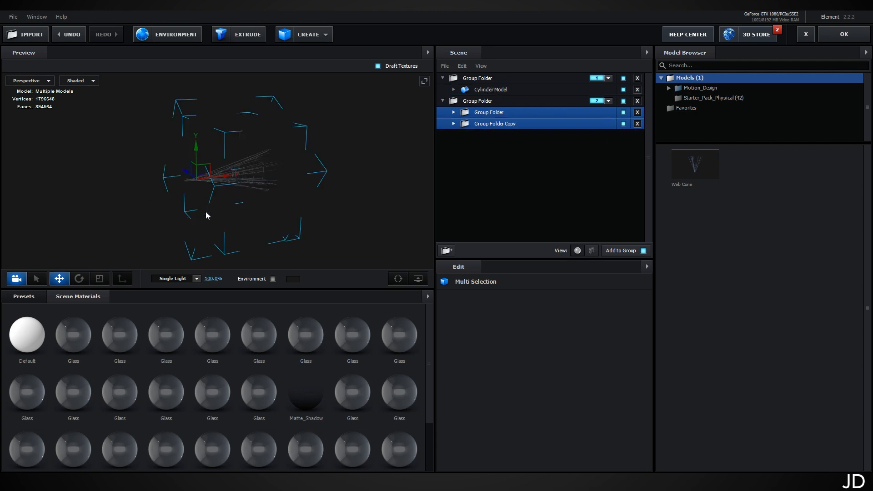
{"action": "left_click", "coordinate": [844, 34]}
Add a two-node 50 mm camera named Camera 1 to the MVI_0670 composition.
{"action": "left_click", "coordinate": [76, 15]}
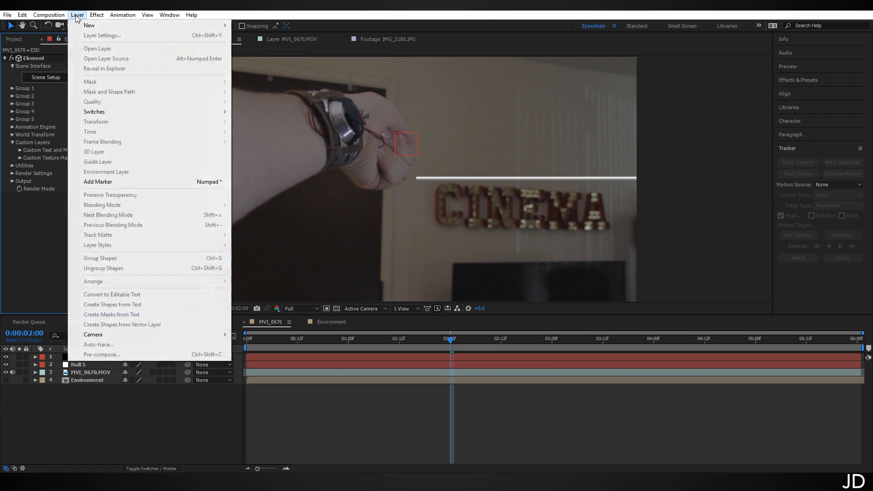
{"action": "mouse_move", "coordinate": [93, 26]}
{"action": "left_click", "coordinate": [277, 55]}
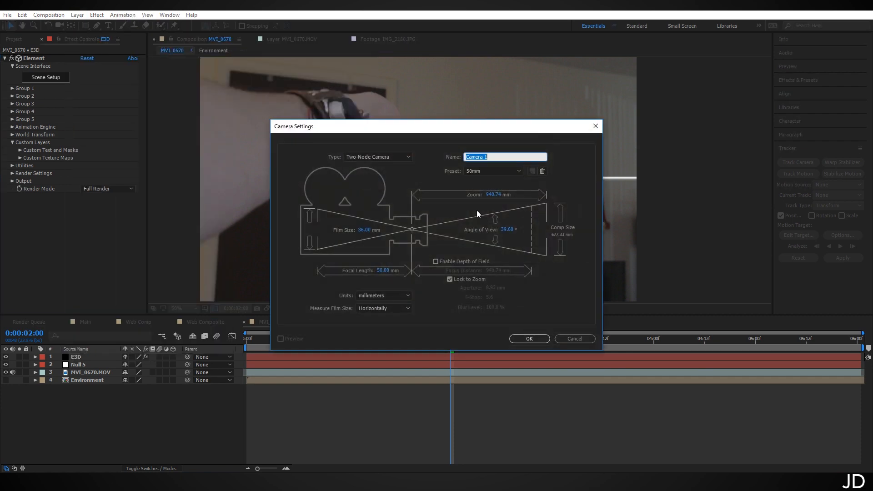
{"action": "left_click", "coordinate": [534, 340]}
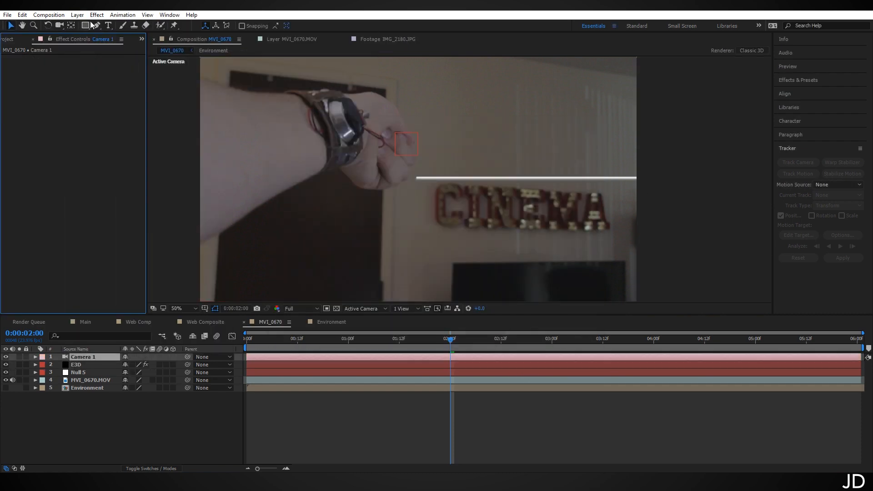
Orbit Camera 1 so the web strand points away from the viewer into the room.
{"action": "left_click", "coordinate": [59, 26]}
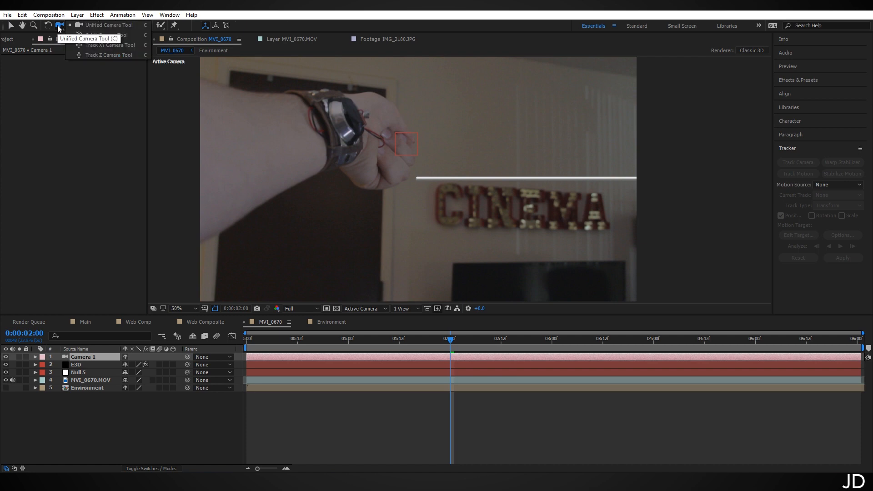
{"action": "left_click", "coordinate": [58, 30]}
{"action": "left_click", "coordinate": [62, 27]}
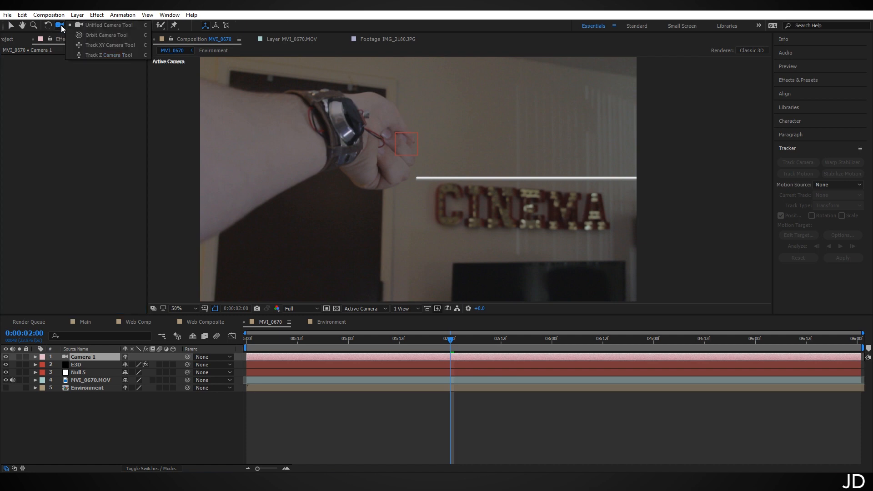
{"action": "left_click", "coordinate": [122, 41]}
{"action": "scroll", "coordinate": [486, 157], "scroll_direction": "down", "scroll_amount": 2}
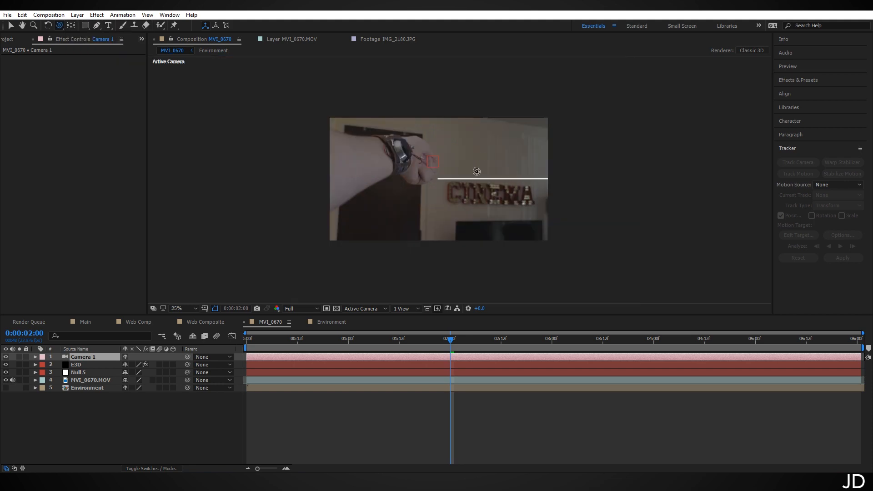
{"action": "left_click_drag", "start_coordinate": [483, 175], "coordinate": [513, 172]}
{"action": "scroll", "coordinate": [513, 171], "scroll_direction": "up", "scroll_amount": 1}
{"action": "key", "text": "v"}
Create group nulls for Group 1 and Group 2 of the Element effect on the E3D layer.
{"action": "left_click", "coordinate": [97, 364]}
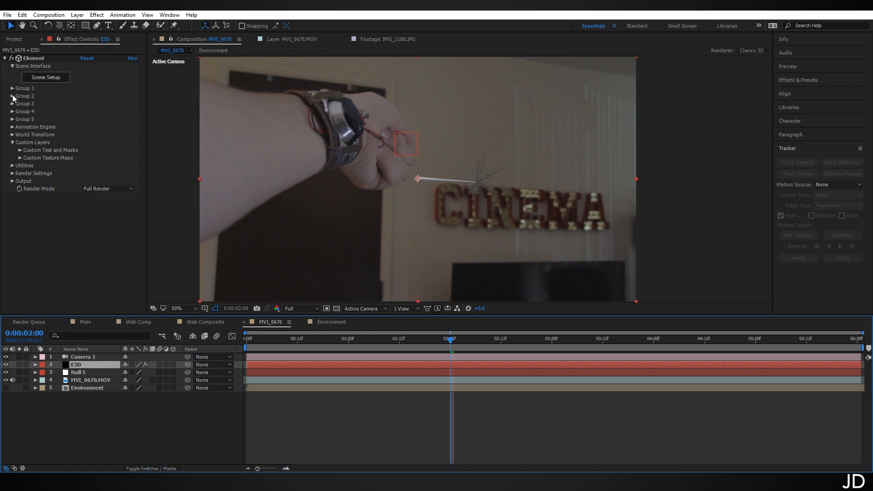
{"action": "left_click", "coordinate": [12, 89]}
{"action": "left_click", "coordinate": [27, 142]}
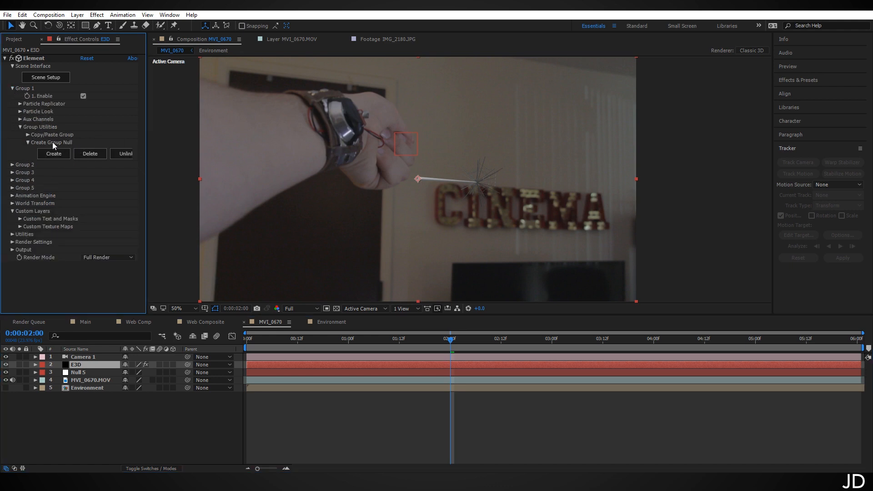
{"action": "left_click", "coordinate": [63, 155]}
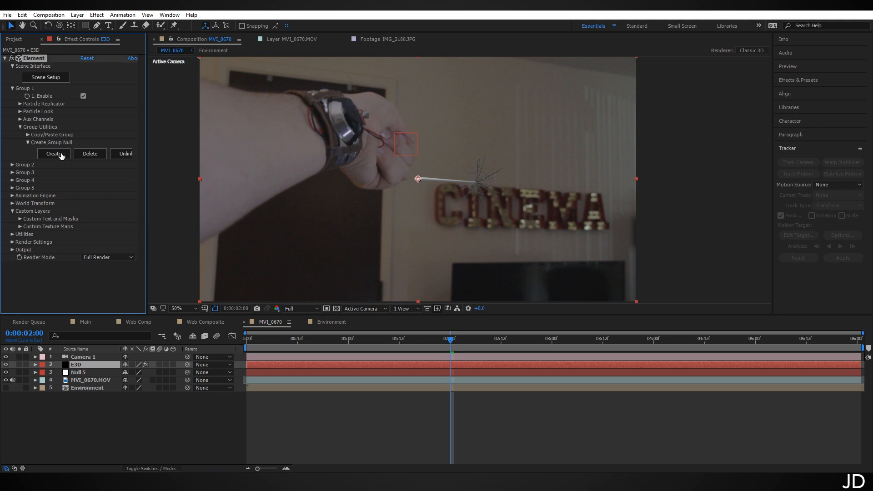
{"action": "left_click", "coordinate": [12, 88]}
{"action": "left_click", "coordinate": [12, 96]}
{"action": "left_click", "coordinate": [28, 150]}
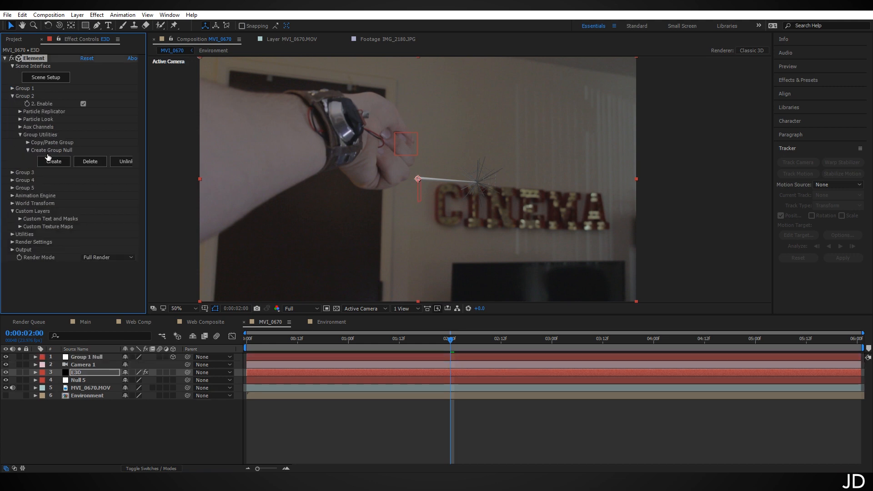
{"action": "left_click", "coordinate": [54, 162]}
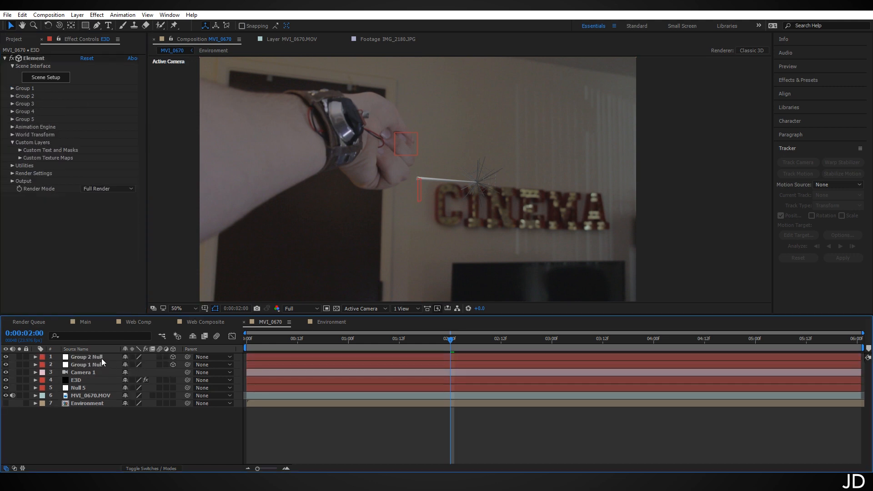
Parent the Group 2 Null layer to Group 1 Null.
{"action": "left_click", "coordinate": [101, 358]}
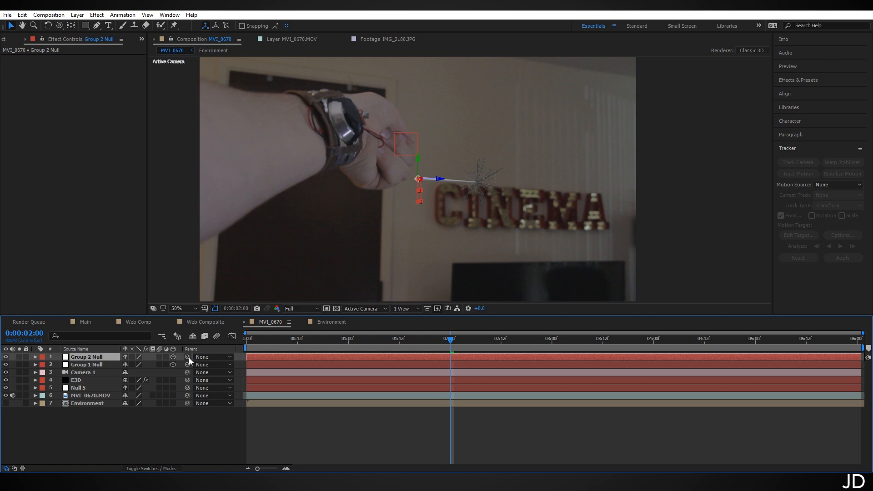
{"action": "left_click_drag", "start_coordinate": [187, 357], "coordinate": [109, 368]}
{"action": "key", "text": "slash"}
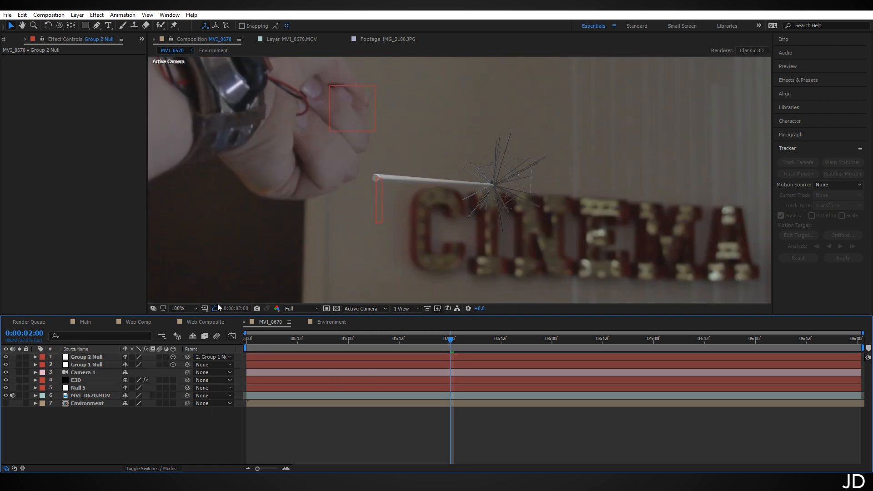
Set the Y and Z scale of Group 2 Null to 60%.
{"action": "left_click", "coordinate": [100, 358]}
{"action": "key", "text": "s"}
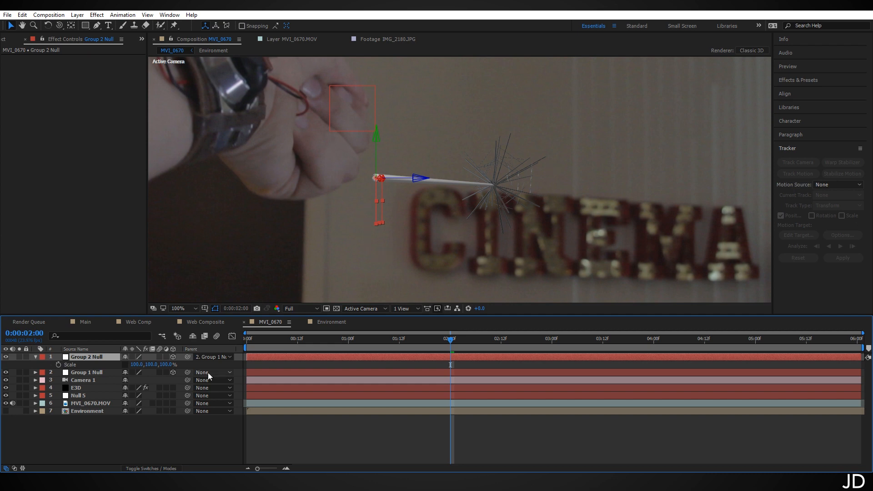
{"action": "left_click", "coordinate": [152, 364]}
{"action": "type", "text": "60"}
{"action": "key", "text": "Tab"}
{"action": "type", "text": "60"}
{"action": "key", "text": "Return"}
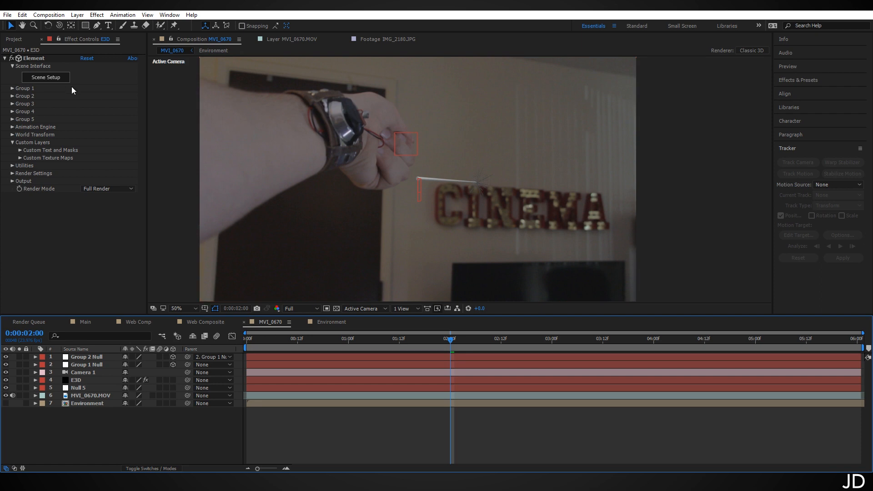
Reopen the Element scene setup and apply the Physical Glass material to the cylinder model.
{"action": "left_click", "coordinate": [33, 58]}
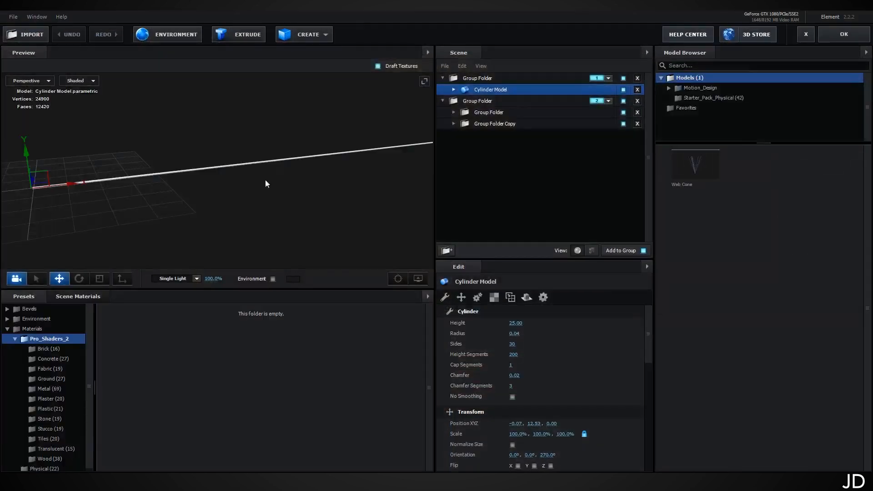
{"action": "left_click_drag", "start_coordinate": [162, 176], "coordinate": [330, 146]}
{"action": "left_click", "coordinate": [54, 350]}
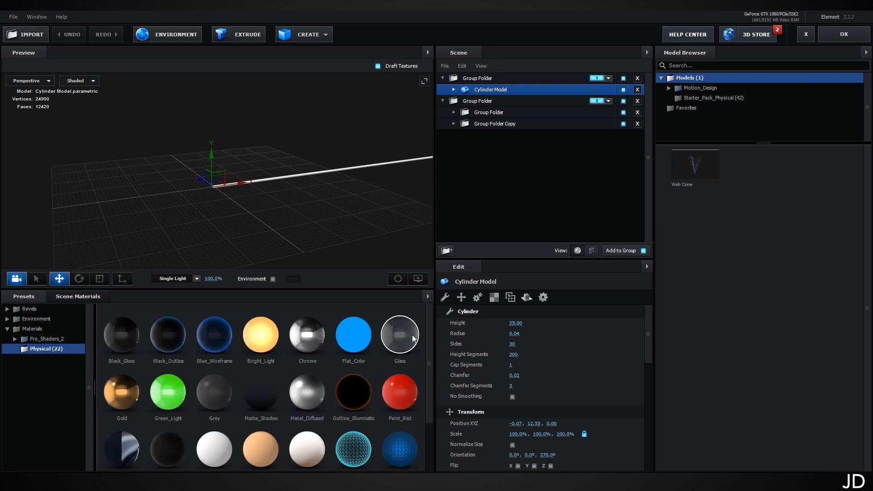
{"action": "left_click_drag", "start_coordinate": [412, 337], "coordinate": [313, 174]}
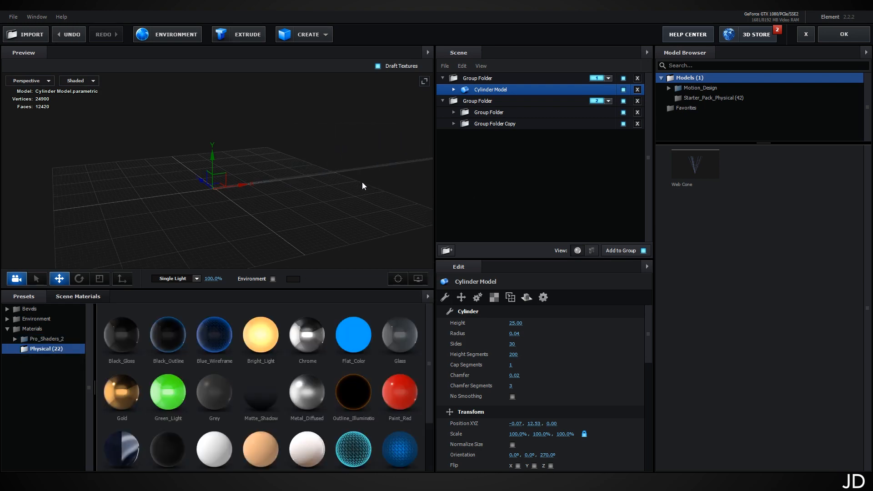
{"action": "left_click_drag", "start_coordinate": [362, 183], "coordinate": [268, 198]}
Set the scene's environment texture to Custom Layer 1 [Environment] and accept the scene setup.
{"action": "left_click", "coordinate": [173, 35]}
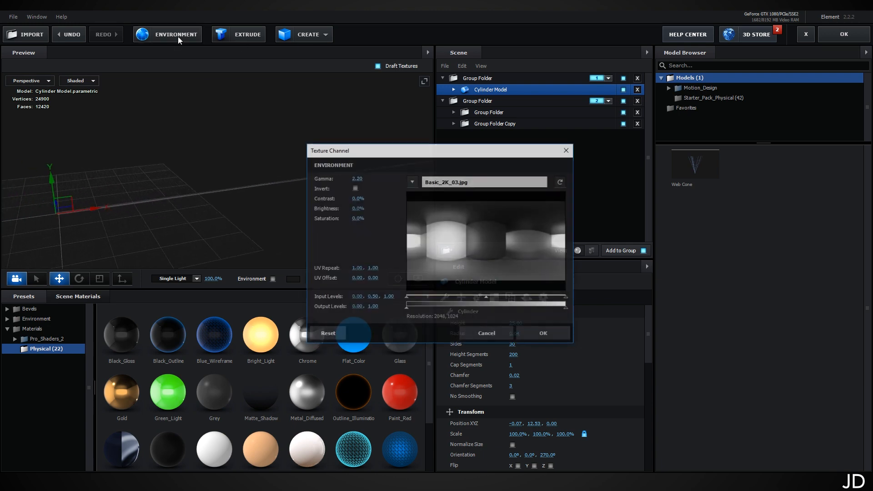
{"action": "left_click", "coordinate": [475, 181]}
{"action": "left_click", "coordinate": [481, 199]}
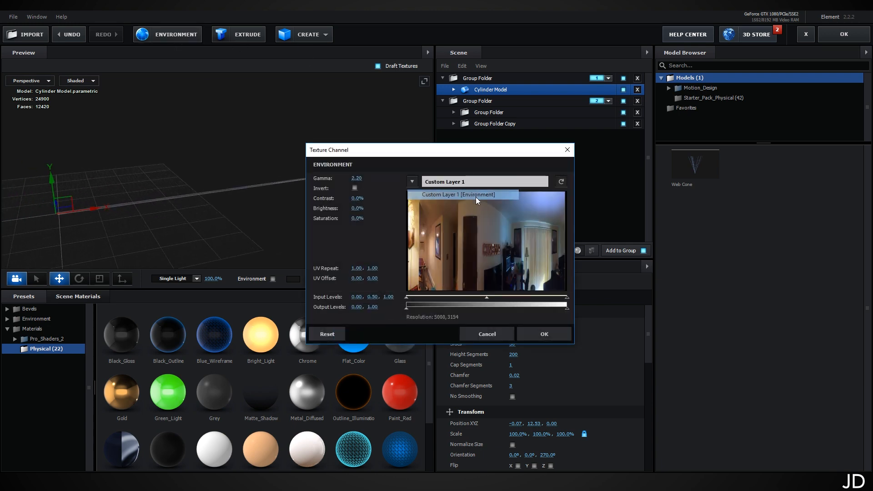
{"action": "left_click", "coordinate": [544, 338]}
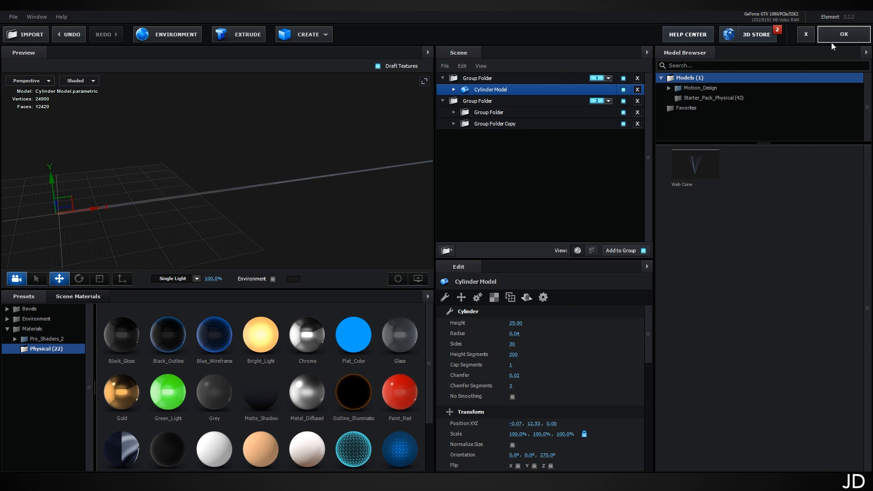
{"action": "left_click", "coordinate": [844, 35]}
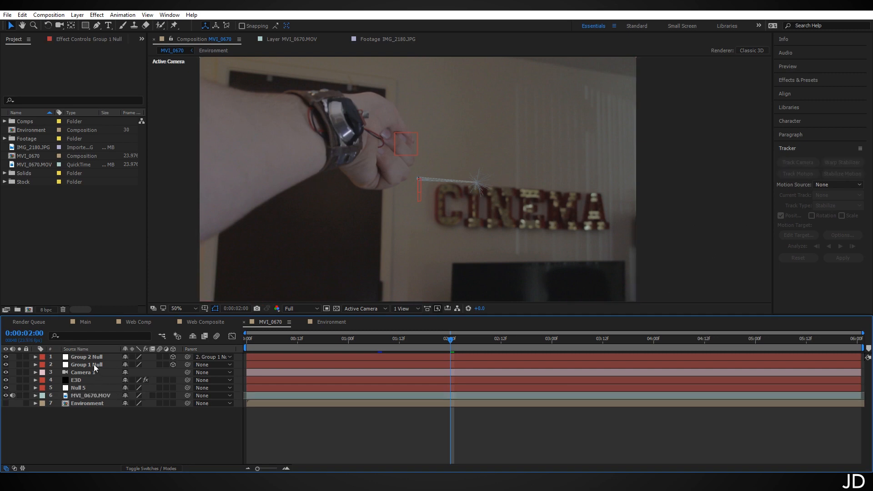
Unlink Group 1 Null's scale proportions and keyframe its X scale at 0% at 0:00:01:06.
{"action": "left_click", "coordinate": [165, 364]}
{"action": "key", "text": "s"}
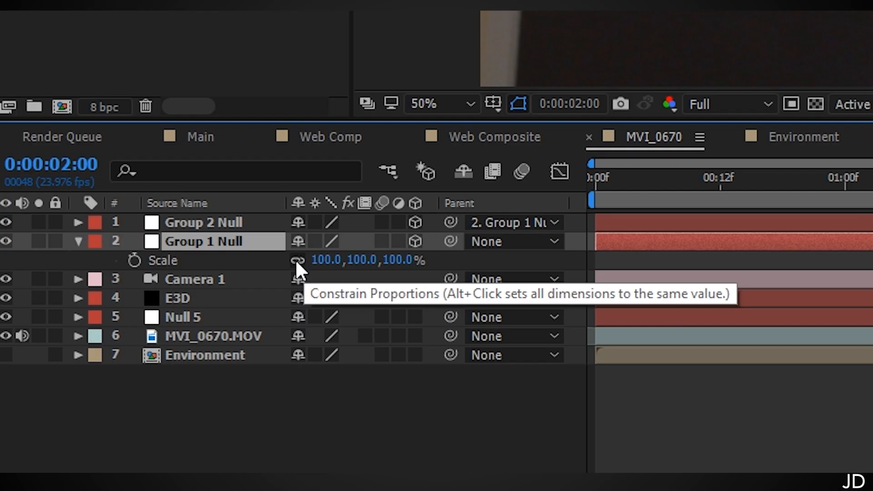
{"action": "left_click", "coordinate": [297, 260]}
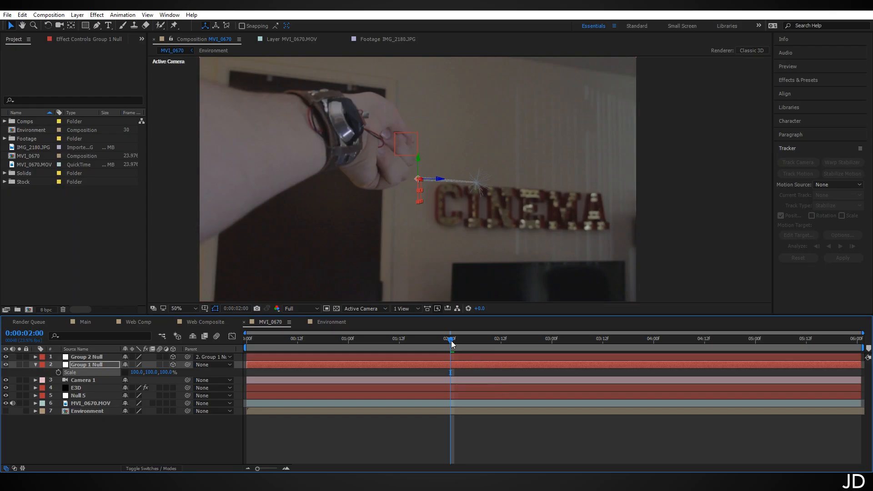
{"action": "left_click_drag", "start_coordinate": [451, 340], "coordinate": [377, 340]}
{"action": "left_click_drag", "start_coordinate": [377, 340], "coordinate": [374, 340]}
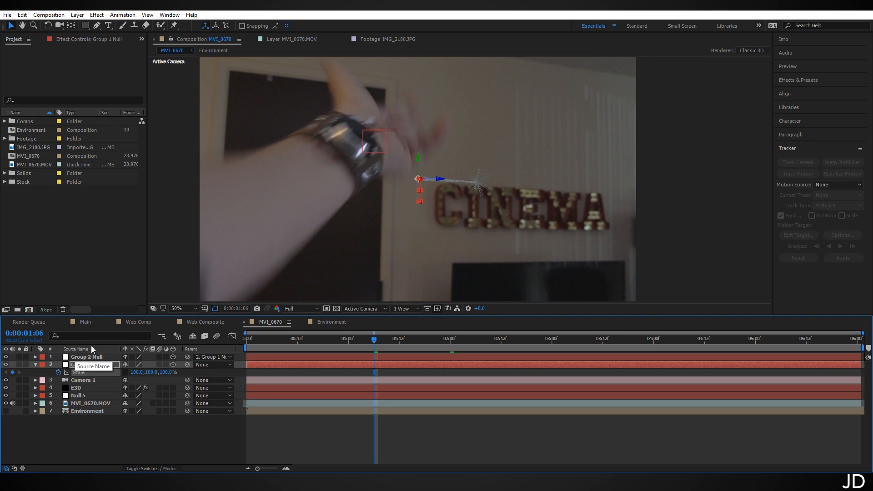
{"action": "left_click", "coordinate": [137, 373]}
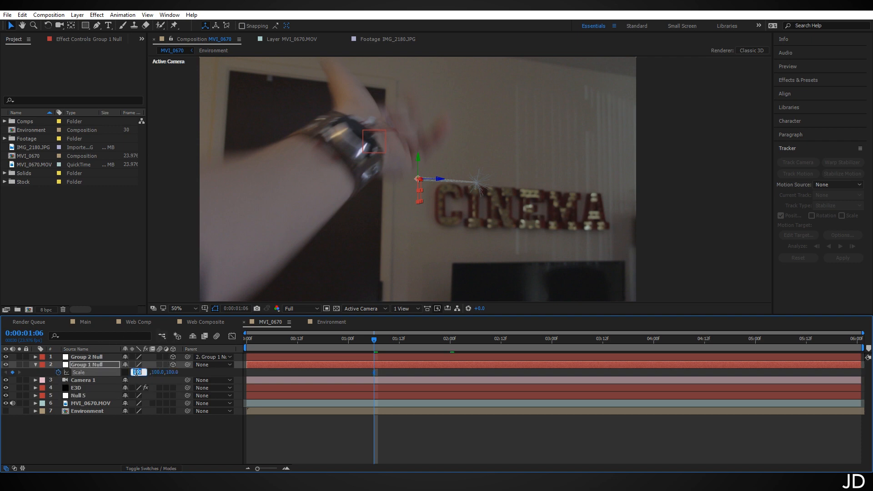
{"action": "type", "text": "0"}
{"action": "key", "text": "Return"}
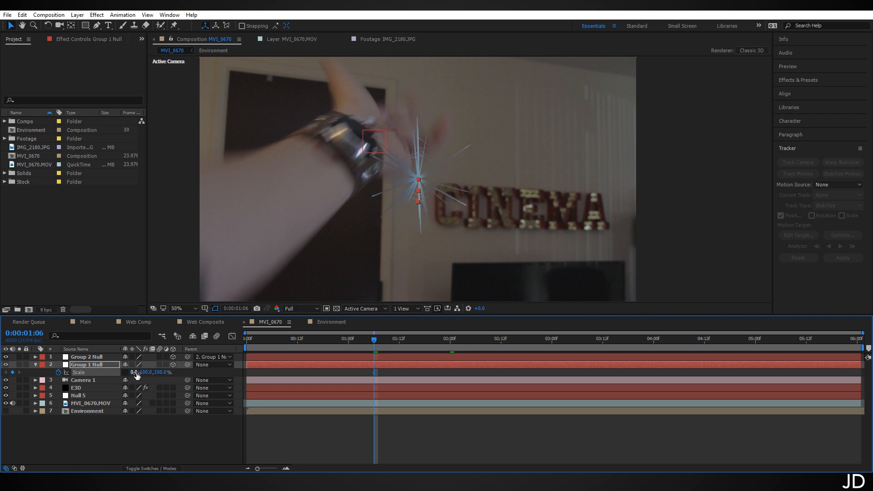
Keyframe Group 1 Null's X scale at 100% three frames further on, at 0:00:01:09.
{"action": "key", "text": "Page_Down"}
{"action": "key", "text": "Page_Down"}
{"action": "key", "text": "Page_Down"}
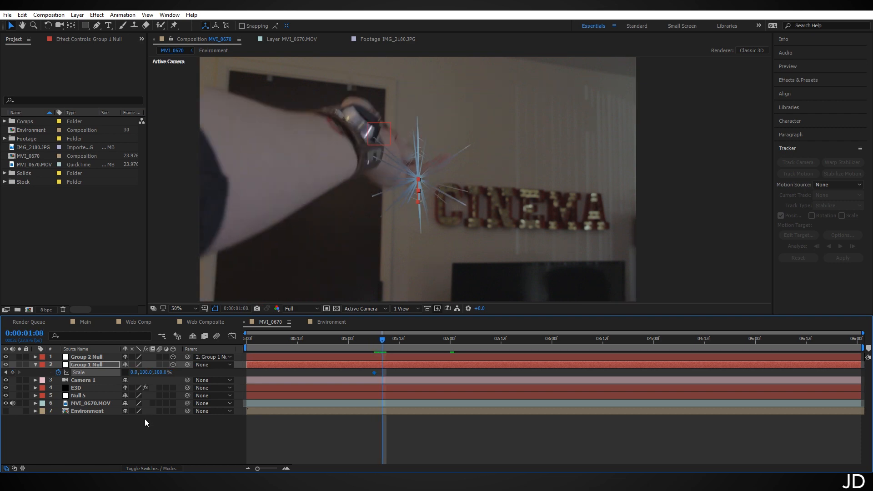
{"action": "left_click", "coordinate": [134, 373]}
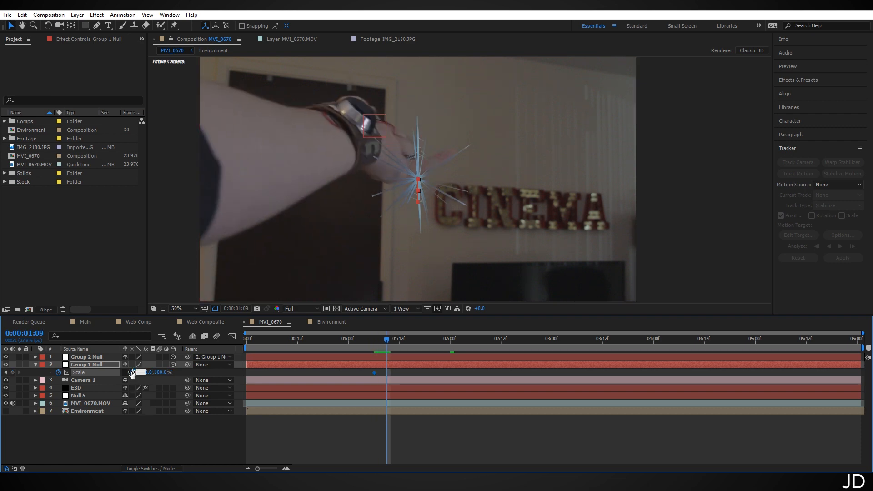
{"action": "type", "text": "100"}
{"action": "key", "text": "Return"}
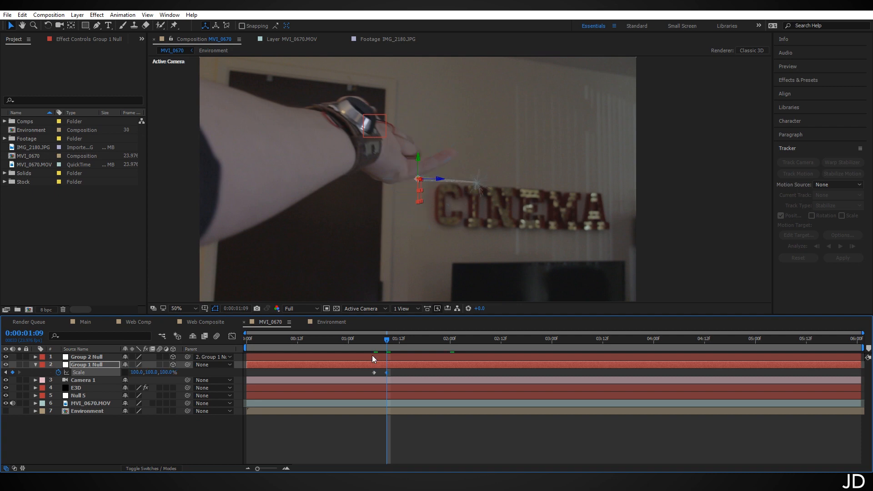
Add a Scale keyframe to Group 2 Null at 0:00:01:06 and move it to 0:00:01:09, aligned with Group 1 Null's second keyframe.
{"action": "left_click_drag", "start_coordinate": [386, 339], "coordinate": [375, 337]}
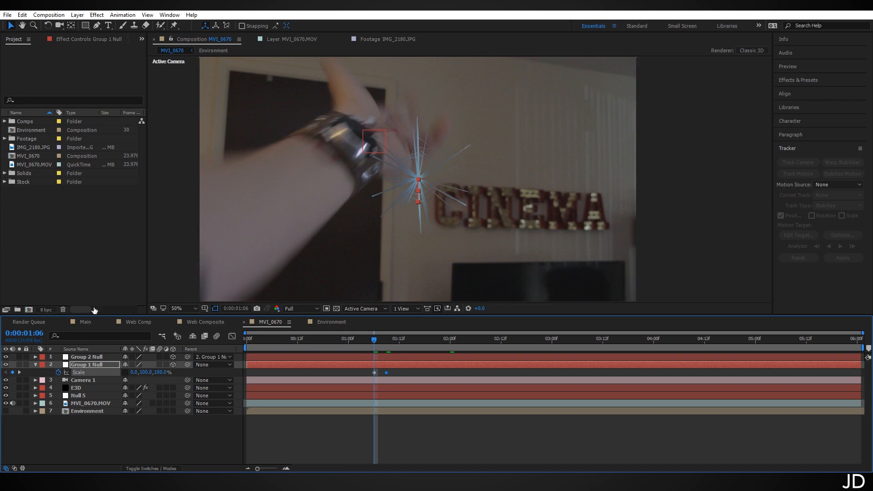
{"action": "left_click", "coordinate": [207, 434]}
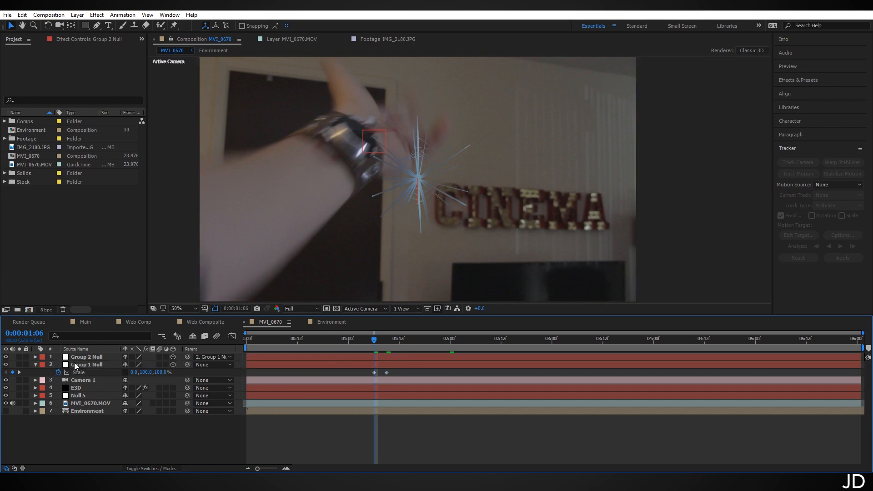
{"action": "left_click", "coordinate": [96, 357]}
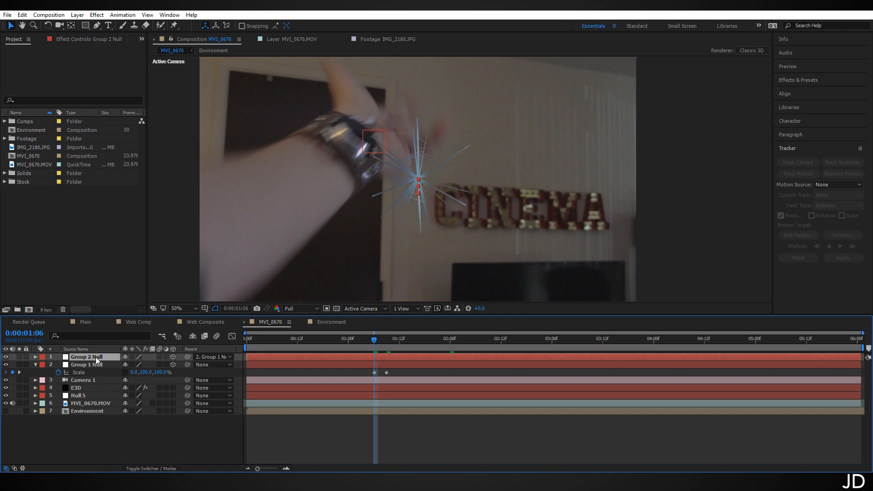
{"action": "key", "text": "s"}
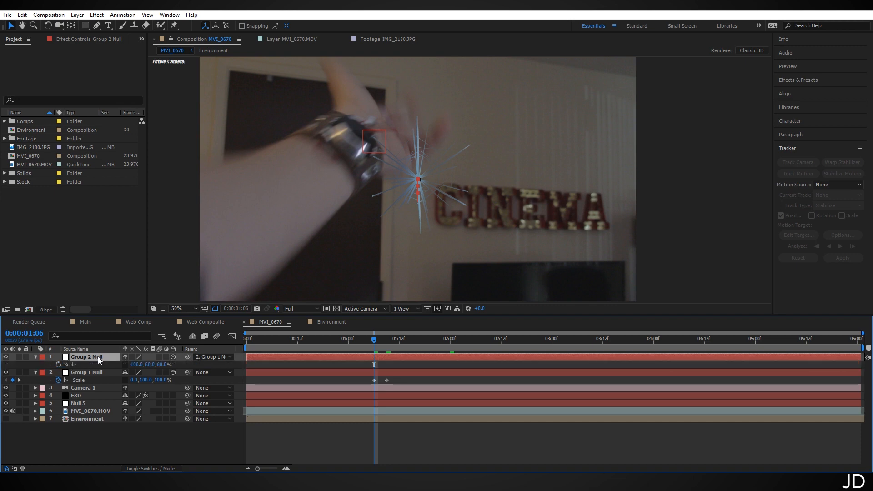
{"action": "left_click", "coordinate": [58, 364]}
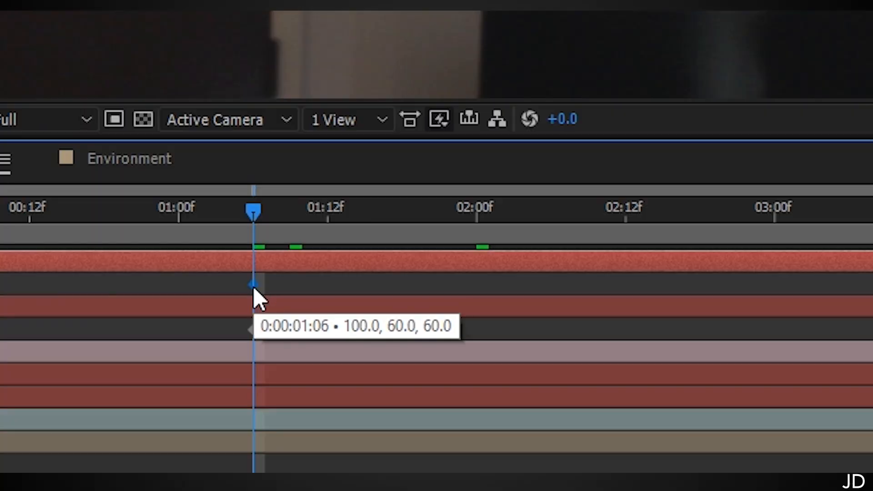
{"action": "left_click_drag", "start_coordinate": [373, 365], "coordinate": [383, 369]}
{"action": "left_click_drag", "start_coordinate": [282, 301], "coordinate": [289, 299]}
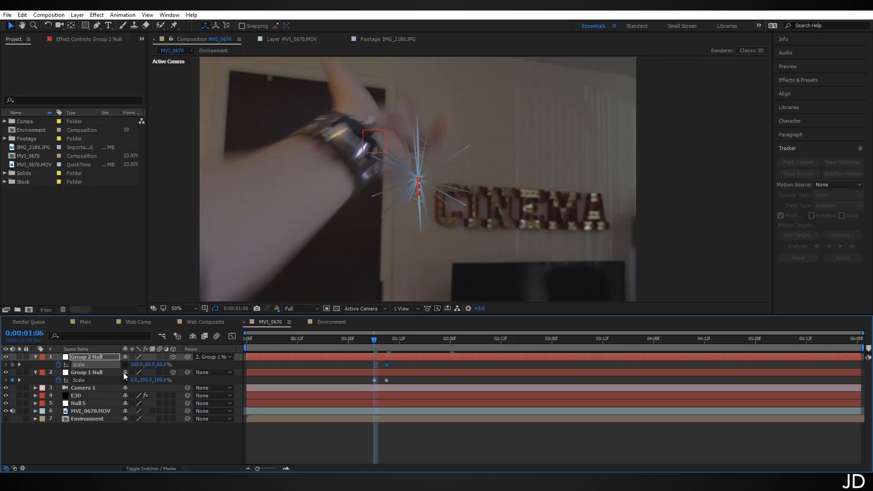
Keyframe Group 2 Null's Y and Z scale at 0% at 0:00:01:06.
{"action": "left_click", "coordinate": [151, 365]}
{"action": "type", "text": "0"}
{"action": "key", "text": "Tab"}
{"action": "type", "text": "0"}
{"action": "key", "text": "Return"}
{"action": "left_click", "coordinate": [198, 445]}
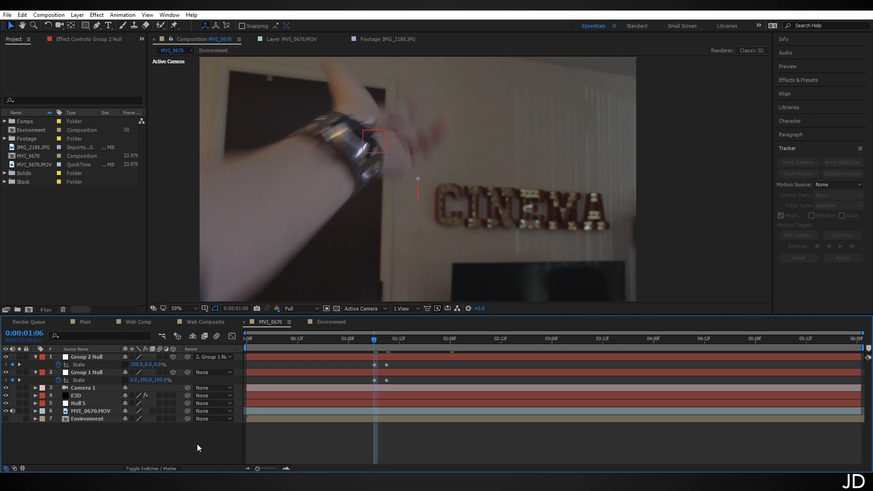
Solo the E3D layer to preview the web's growth animation, and unsolo it.
{"action": "left_click", "coordinate": [20, 395]}
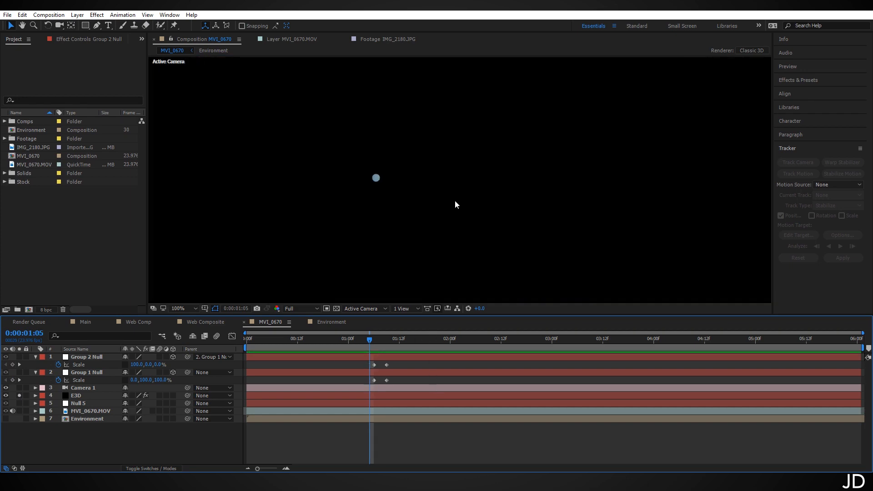
{"action": "key", "text": "space"}
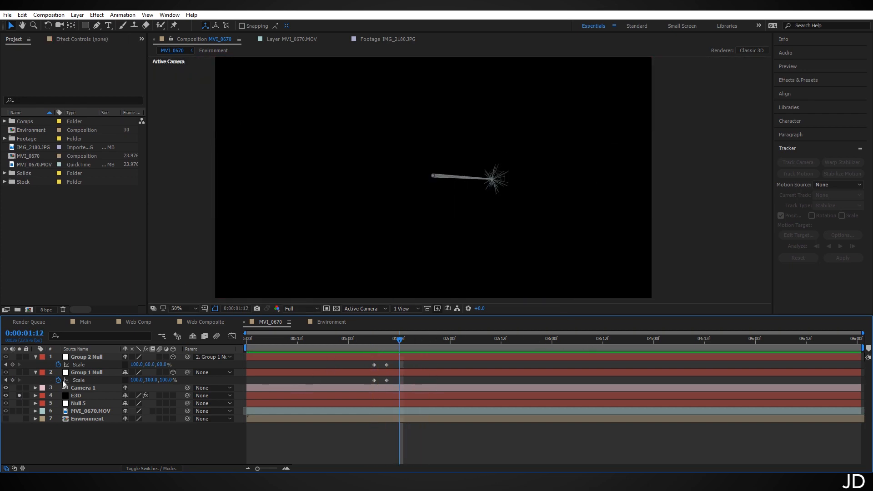
{"action": "left_click", "coordinate": [20, 395]}
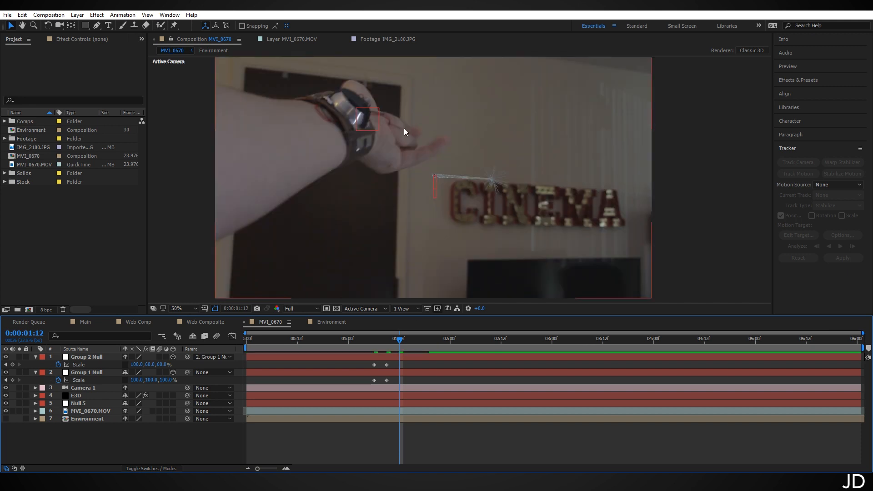
Enable ambient occlusion in the Element render settings of the E3D layer.
{"action": "left_click", "coordinate": [85, 396]}
{"action": "left_click", "coordinate": [91, 40]}
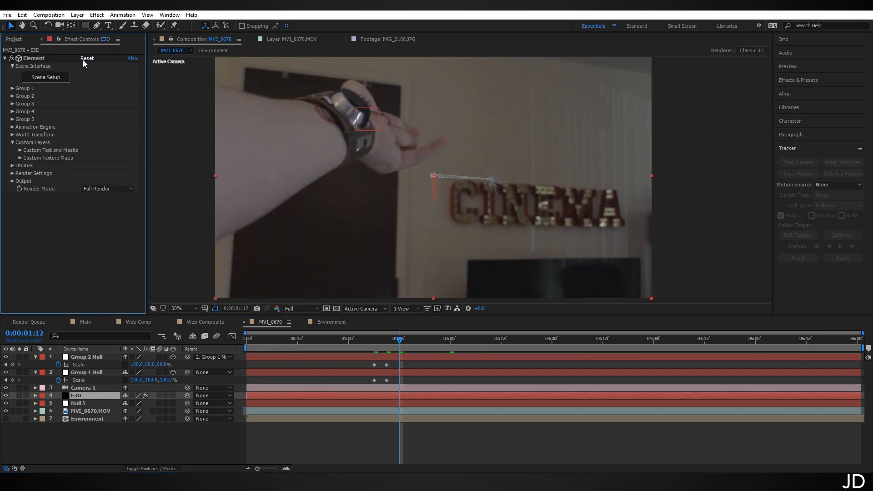
{"action": "left_click", "coordinate": [13, 173]}
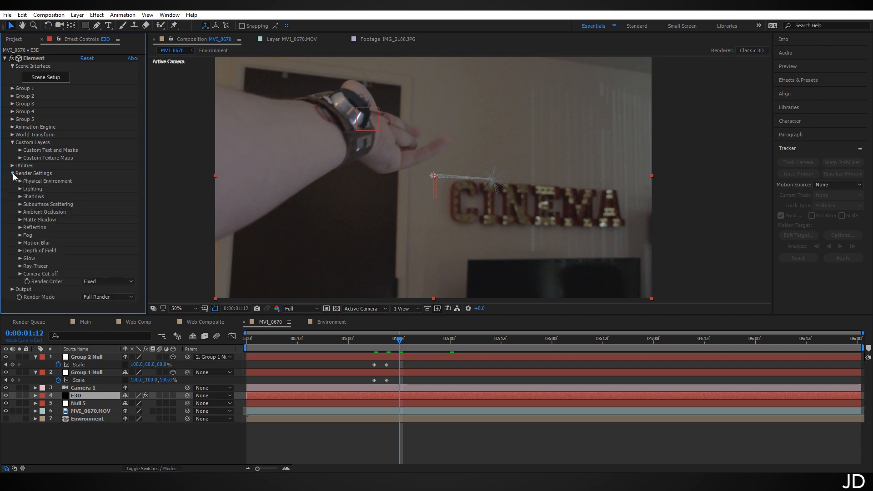
{"action": "left_click", "coordinate": [21, 211]}
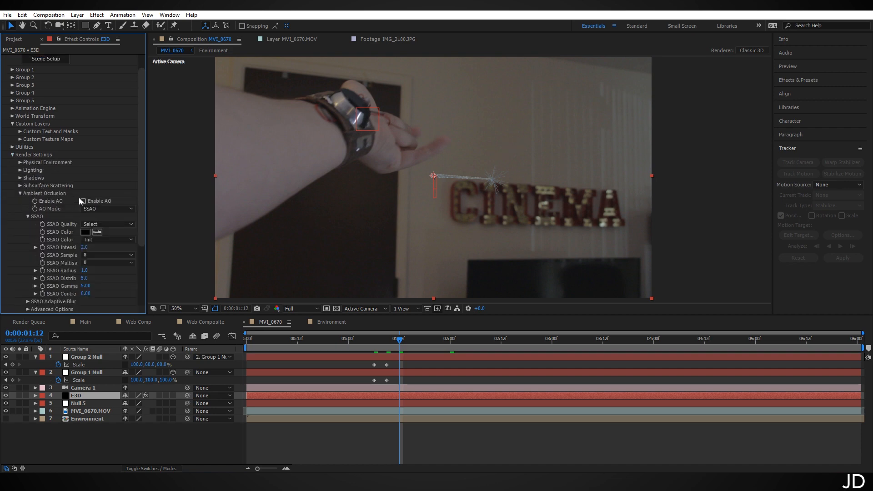
{"action": "left_click", "coordinate": [84, 201]}
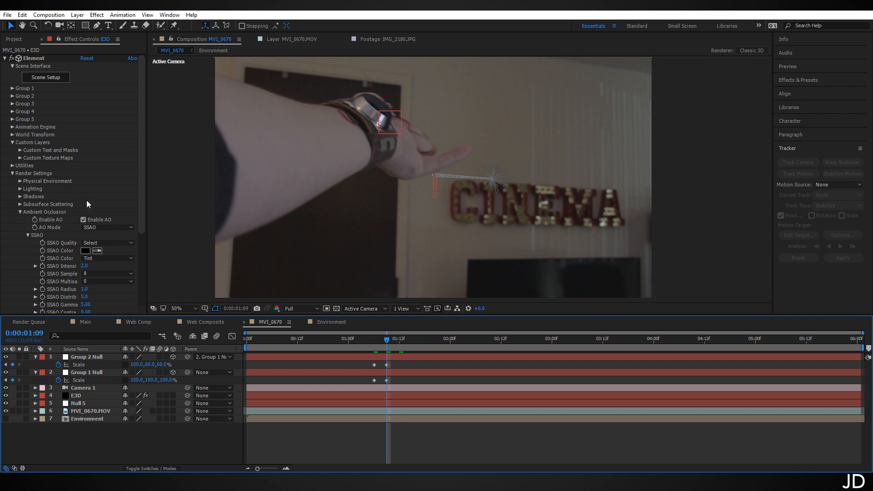
Show the physical environment in the background, rotate it to X -4°, Y 106°, Z -7° to match the footage, and hide it again.
{"action": "left_click", "coordinate": [18, 181]}
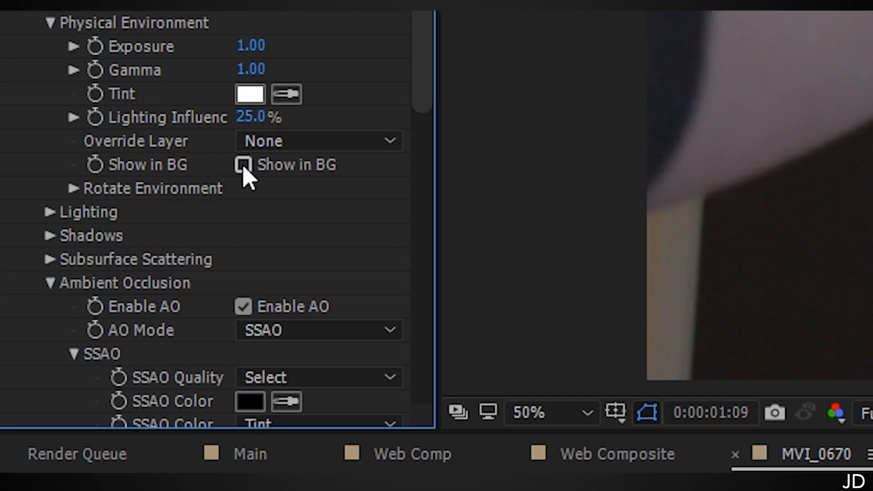
{"action": "left_click", "coordinate": [243, 165]}
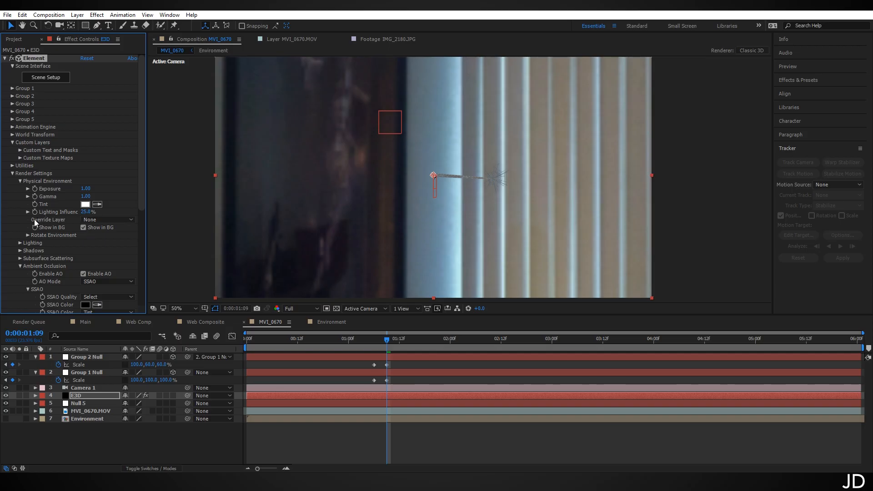
{"action": "left_click", "coordinate": [28, 235]}
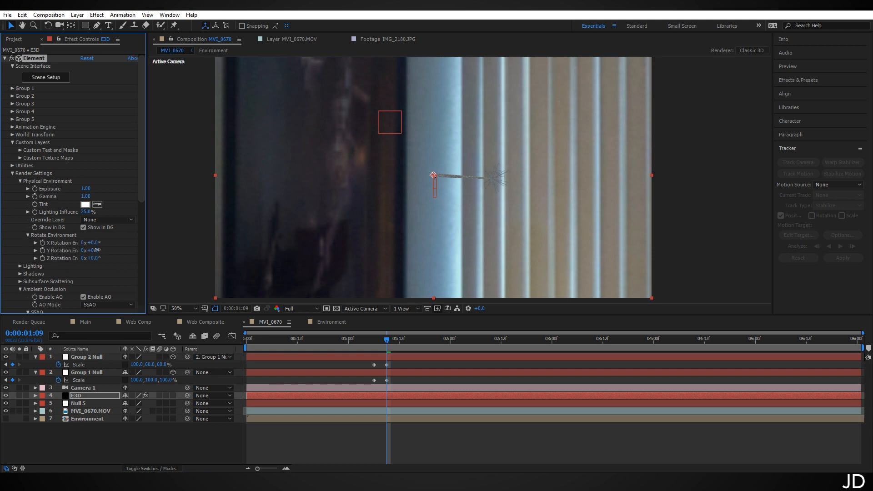
{"action": "left_click_drag", "start_coordinate": [91, 250], "coordinate": [109, 251]}
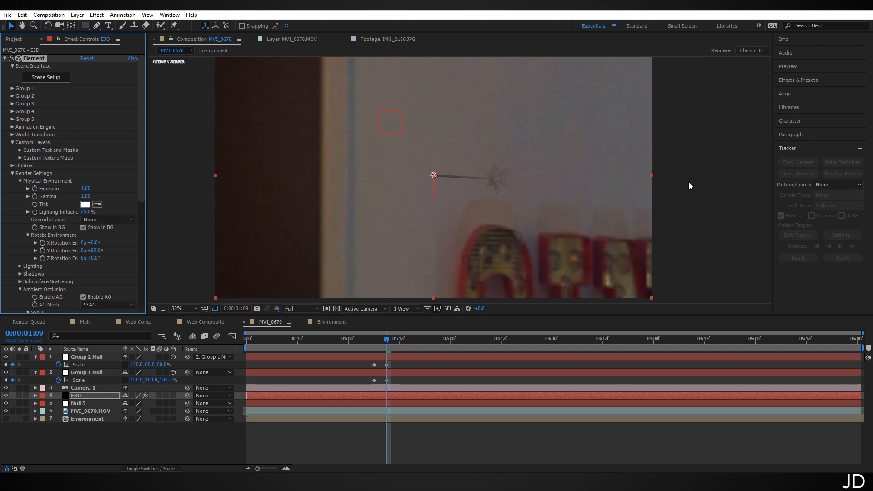
{"action": "left_click", "coordinate": [84, 228]}
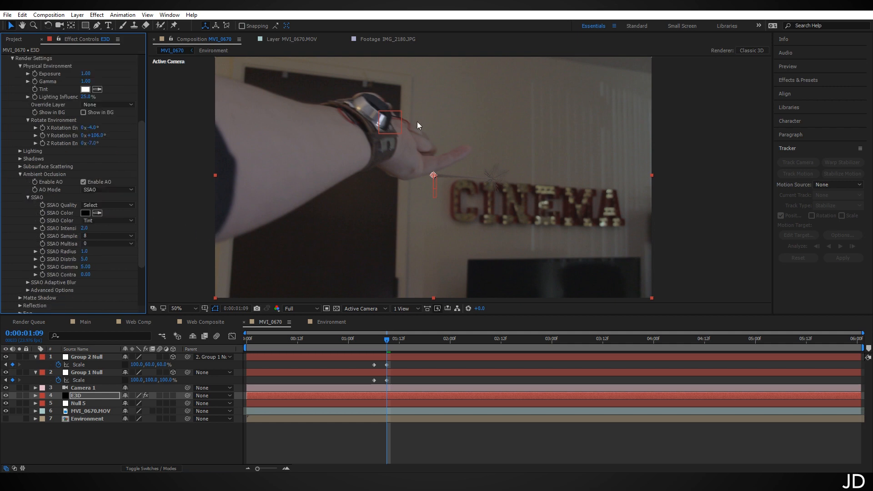
Enable Deform and its Noise option in Group 1's Particle Look settings.
{"action": "left_click", "coordinate": [20, 174]}
{"action": "scroll", "coordinate": [221, 187], "scroll_direction": "up", "scroll_amount": 2}
{"action": "scroll", "coordinate": [83, 139], "scroll_direction": "up", "scroll_amount": 3}
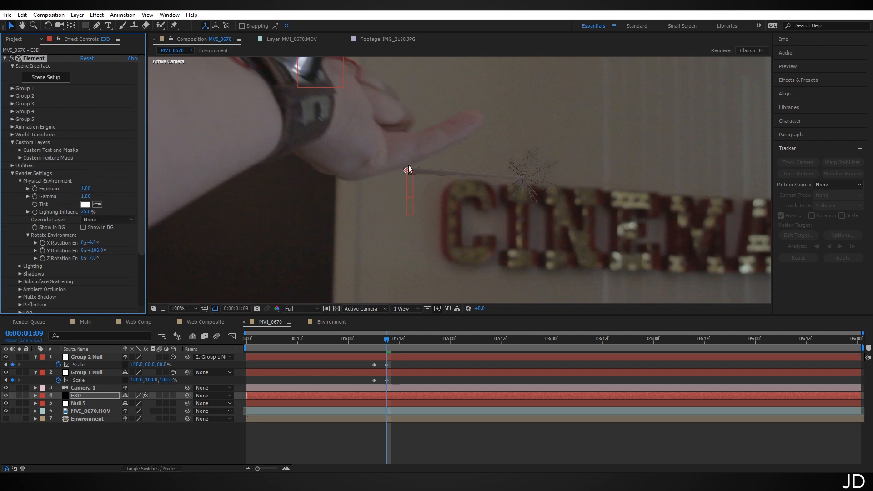
{"action": "left_click", "coordinate": [14, 89]}
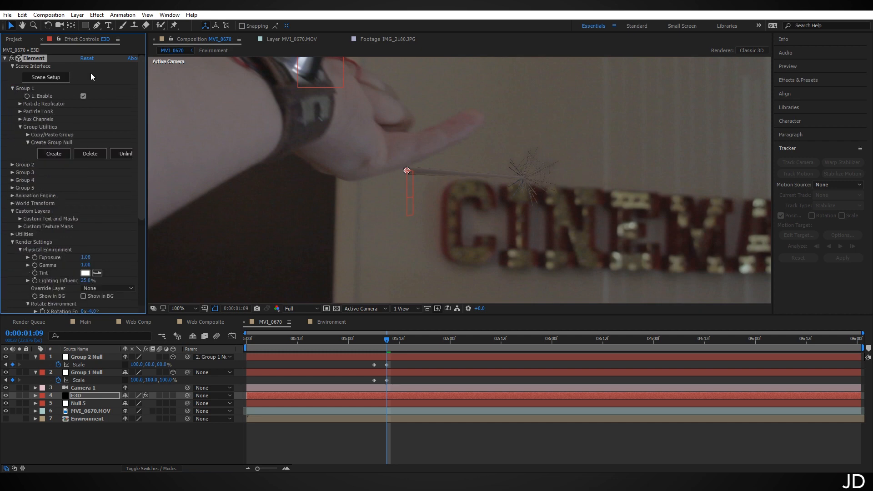
{"action": "left_click", "coordinate": [20, 112]}
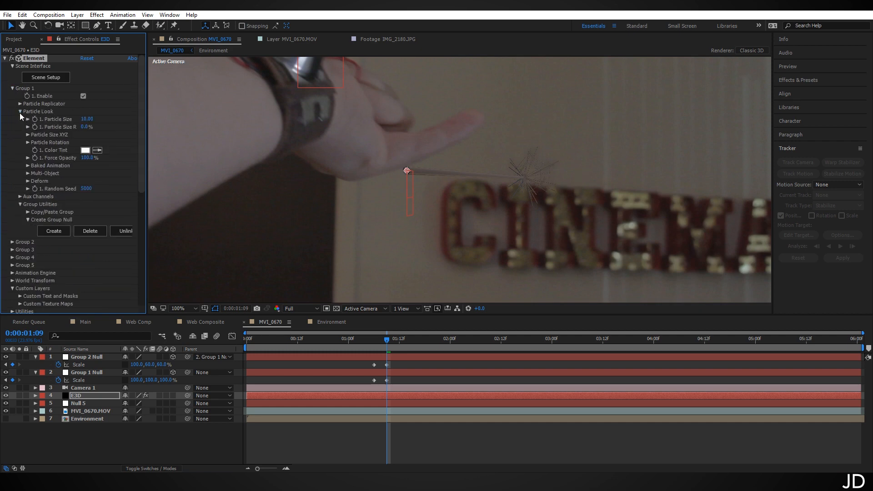
{"action": "left_click", "coordinate": [28, 180]}
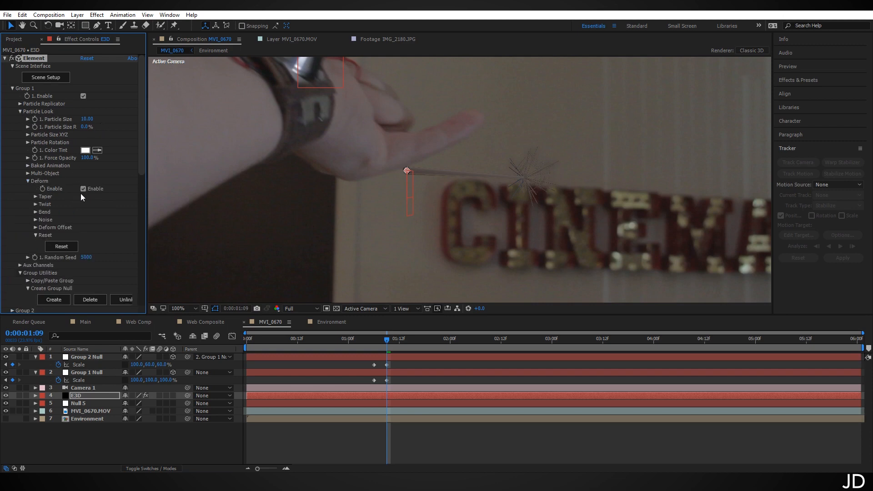
{"action": "left_click", "coordinate": [36, 220]}
{"action": "left_click", "coordinate": [82, 228]}
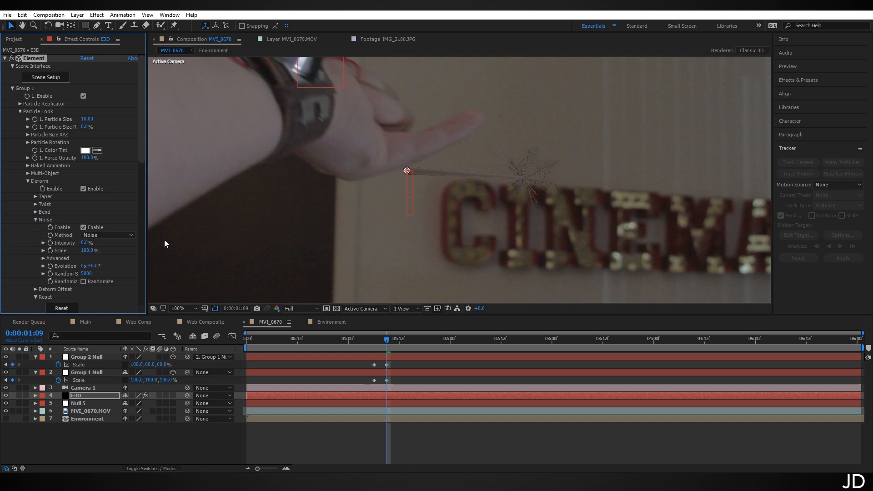
Set Group 1's deform noise intensity to 0.3% and its scale to 600%.
{"action": "left_click", "coordinate": [86, 244]}
{"action": "type", "text": "0.5"}
{"action": "key", "text": "Return"}
{"action": "left_click", "coordinate": [90, 250]}
{"action": "type", "text": "600"}
{"action": "key", "text": "Return"}
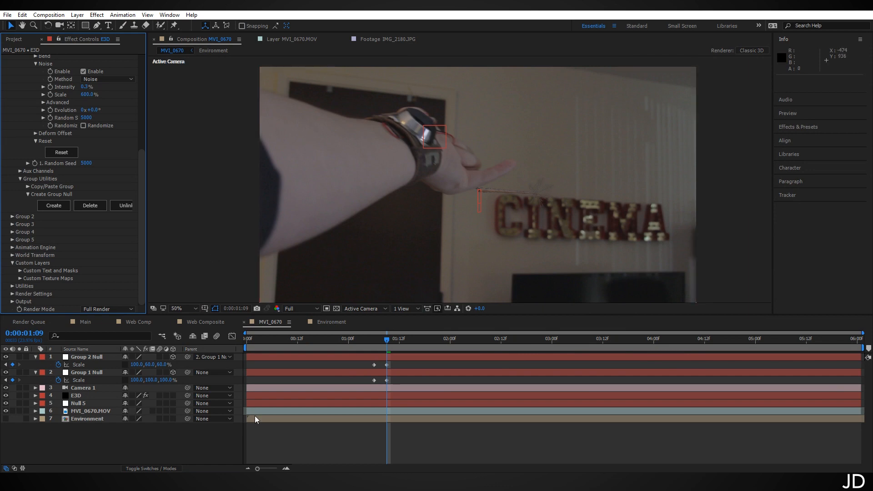
Turn on Depth of Field in Camera 1's options and inspect the web strand up close.
{"action": "left_click", "coordinate": [35, 388]}
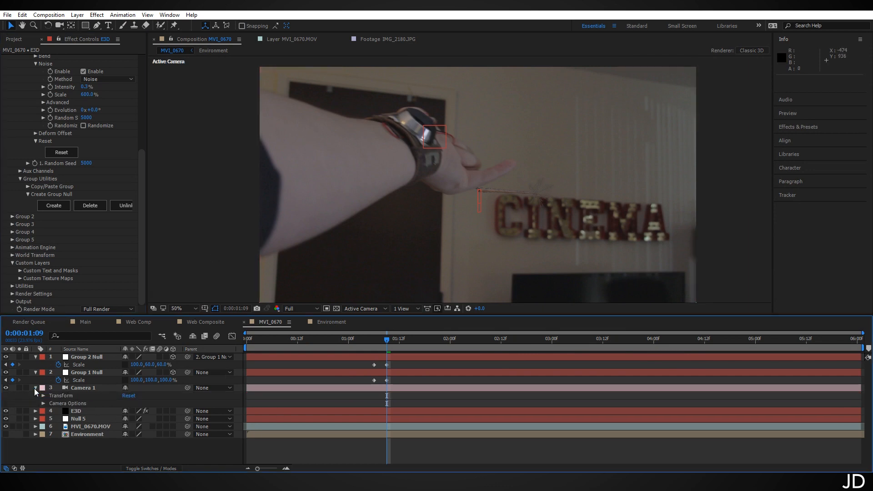
{"action": "left_click", "coordinate": [43, 403]}
{"action": "scroll", "coordinate": [132, 386], "scroll_direction": "down", "scroll_amount": 2}
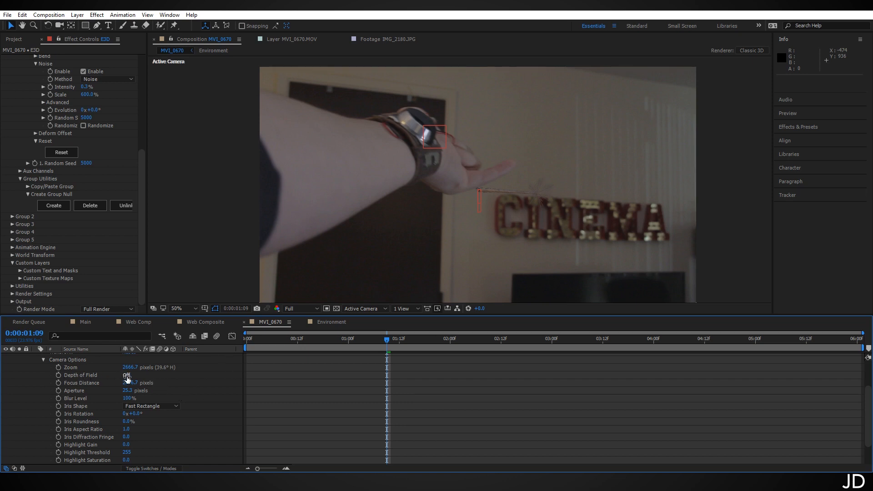
{"action": "left_click", "coordinate": [127, 376]}
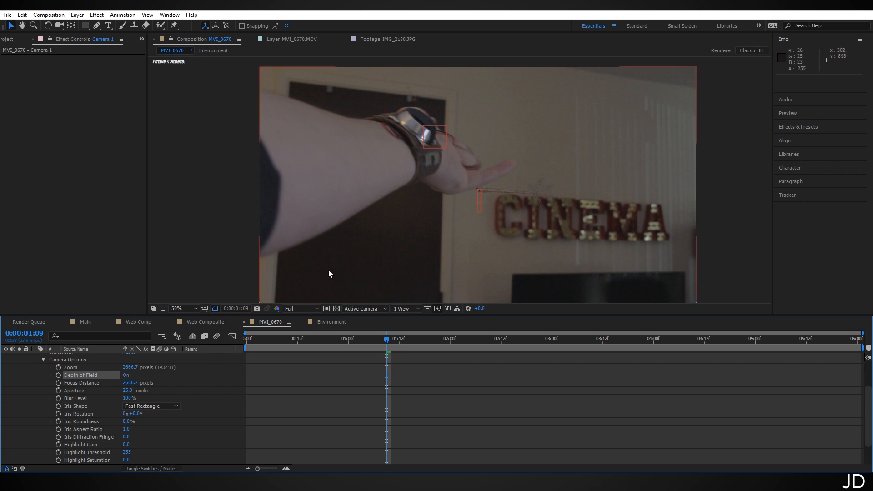
{"action": "key", "text": "period"}
{"action": "left_click_drag", "start_coordinate": [602, 232], "coordinate": [495, 241]}
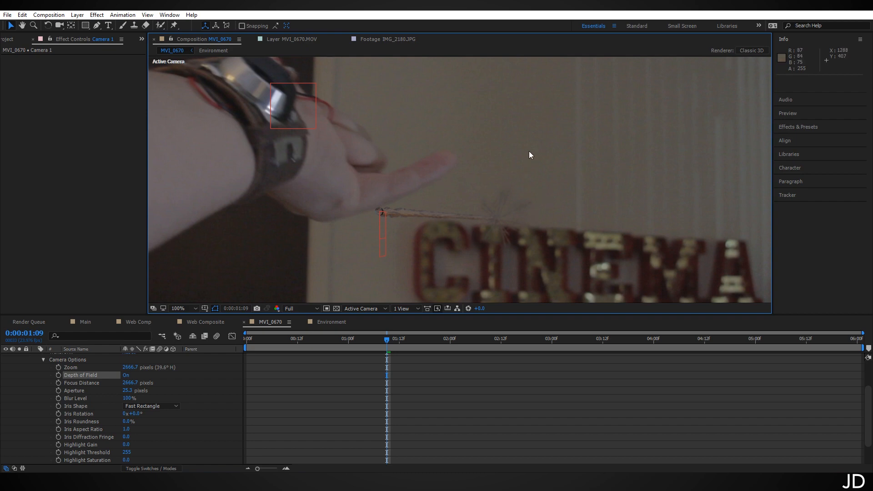
{"action": "left_click_drag", "start_coordinate": [512, 179], "coordinate": [531, 202]}
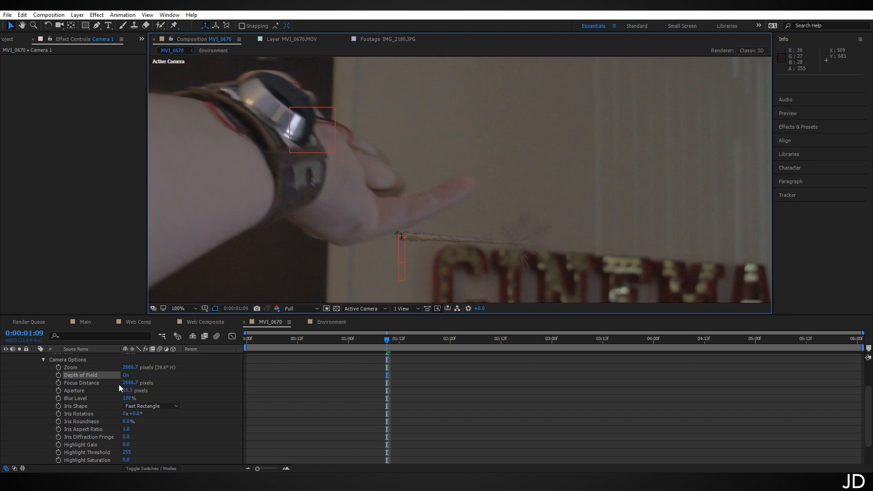
Set Camera 1's depth of field blur level to 150%.
{"action": "key", "text": "ctrl+z"}
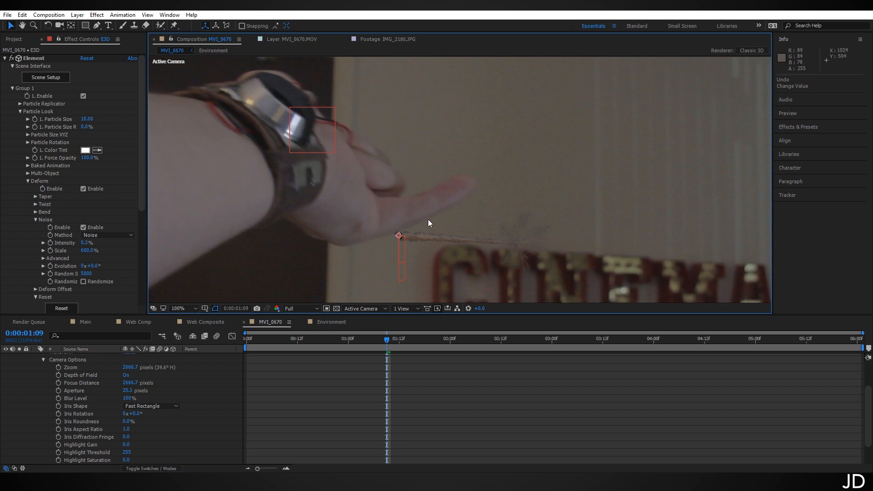
{"action": "key", "text": "ctrl+z"}
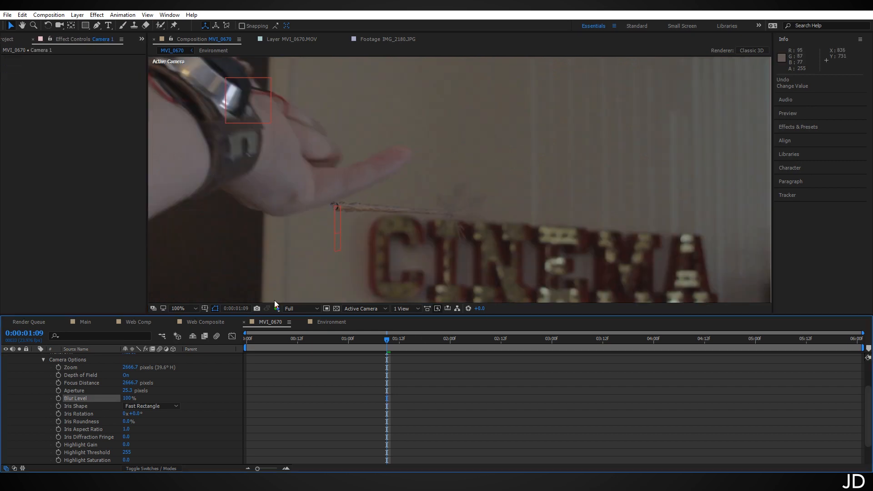
{"action": "left_click", "coordinate": [129, 397]}
{"action": "type", "text": "150"}
{"action": "key", "text": "Return"}
{"action": "scroll", "coordinate": [541, 198], "scroll_direction": "down", "scroll_amount": 2}
{"action": "scroll", "coordinate": [56, 356], "scroll_direction": "up", "scroll_amount": 1}
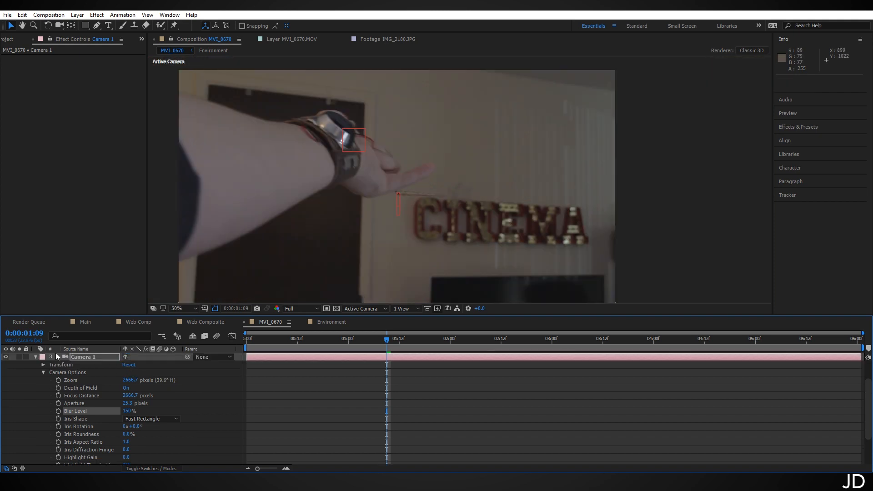
{"action": "left_click", "coordinate": [35, 356]}
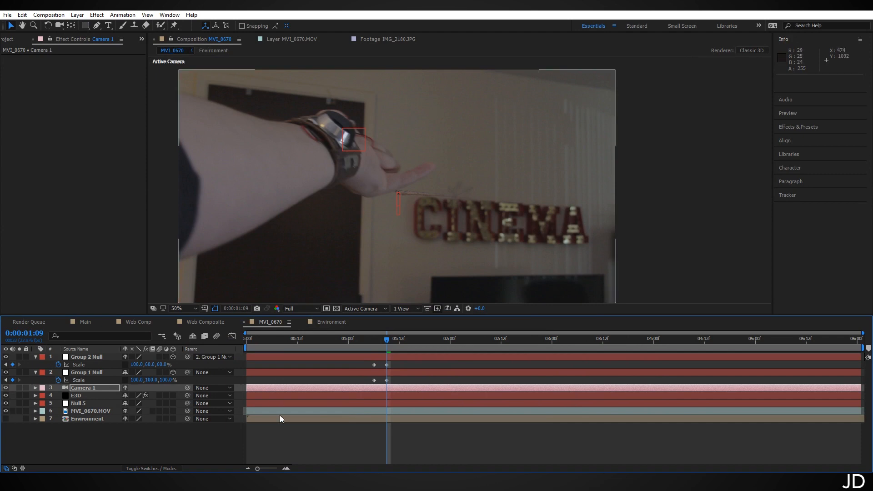
Add a Curves color correction to the E3D layer and slightly lower the red channel's midtones.
{"action": "left_click", "coordinate": [91, 395]}
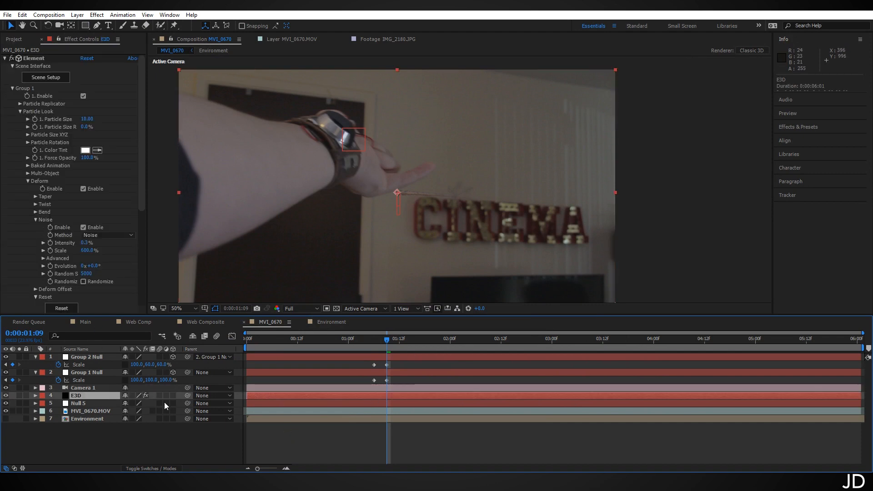
{"action": "left_click", "coordinate": [97, 15]}
{"action": "mouse_move", "coordinate": [176, 108]}
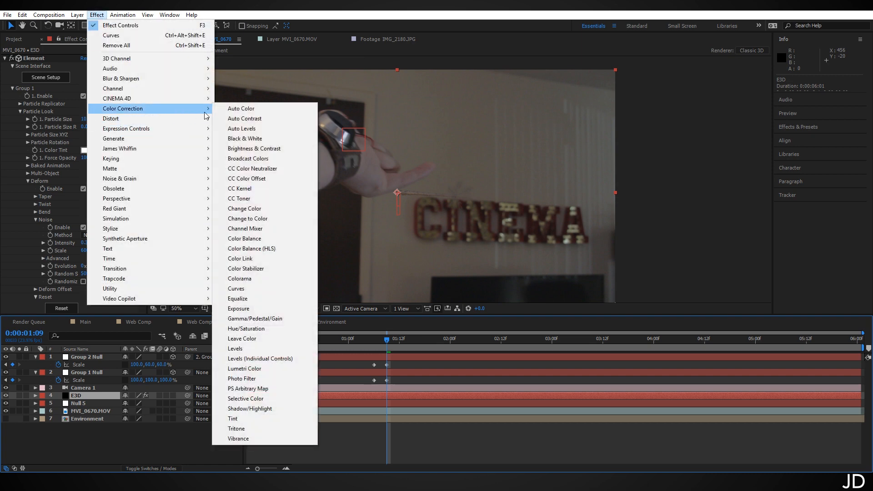
{"action": "left_click", "coordinate": [236, 289]}
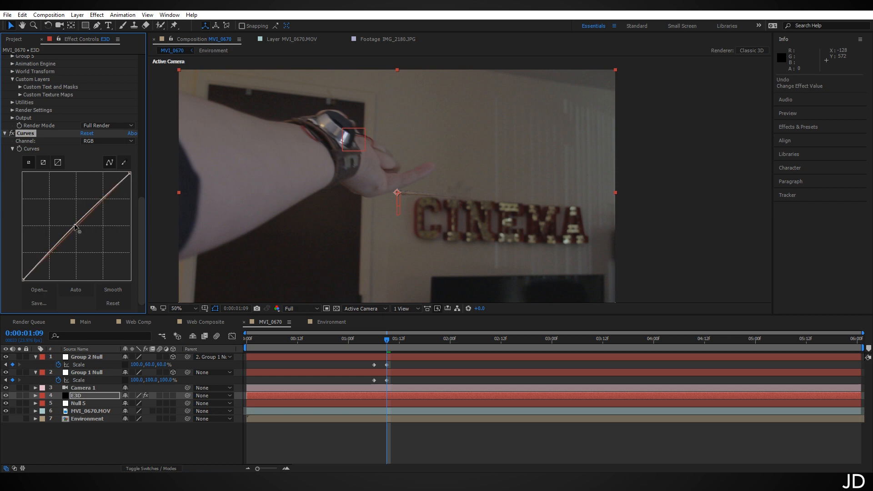
{"action": "left_click", "coordinate": [104, 141]}
{"action": "left_click", "coordinate": [95, 160]}
{"action": "left_click_drag", "start_coordinate": [82, 226], "coordinate": [78, 230]}
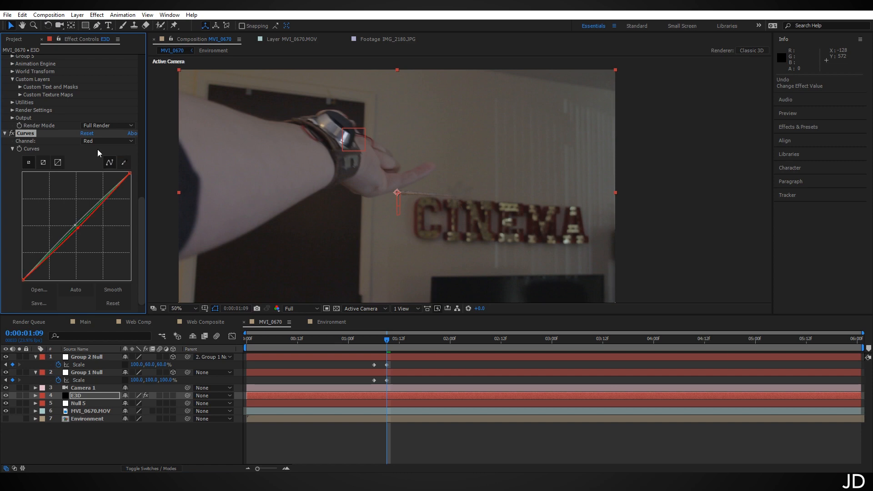
Slightly raise the blue midtones and slightly lower the green midtones in the E3D layer's Curves effect.
{"action": "left_click", "coordinate": [108, 141]}
{"action": "left_click", "coordinate": [96, 181]}
{"action": "left_click_drag", "start_coordinate": [79, 225], "coordinate": [77, 224]}
{"action": "key", "text": "period"}
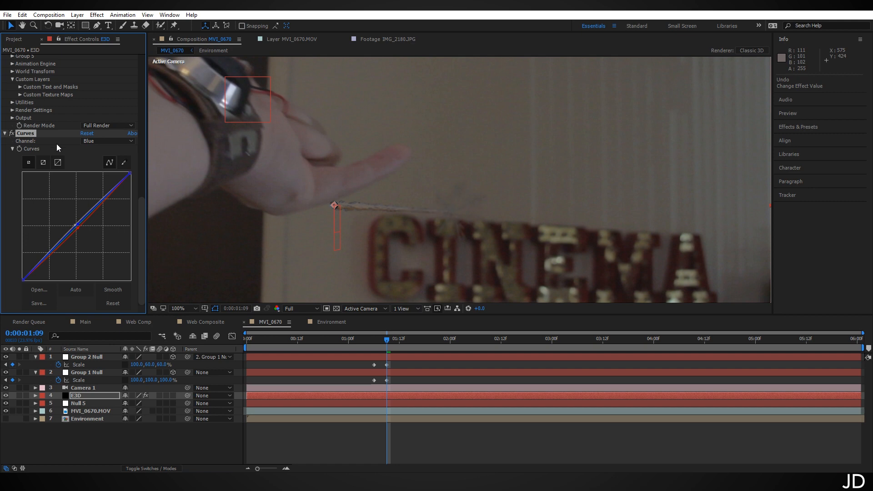
{"action": "left_click", "coordinate": [99, 141]}
{"action": "left_click", "coordinate": [120, 171]}
{"action": "left_click_drag", "start_coordinate": [80, 222], "coordinate": [81, 223]}
{"action": "left_click", "coordinate": [457, 132]}
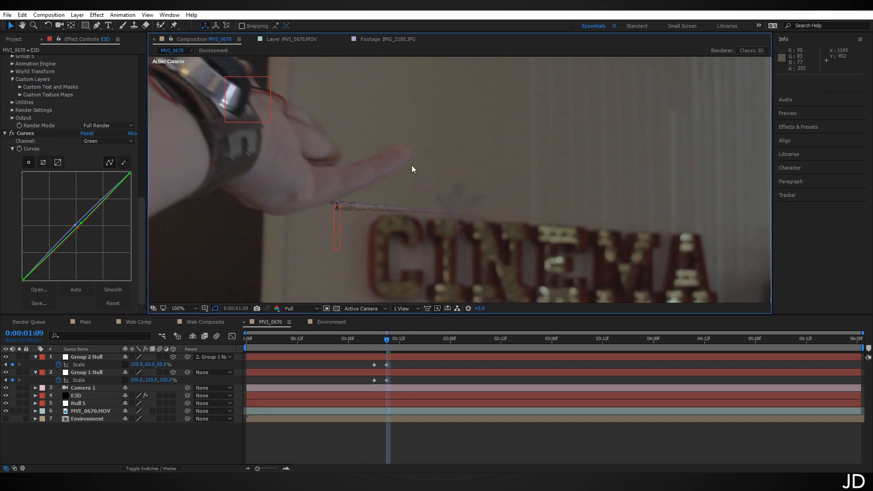
{"action": "left_click", "coordinate": [5, 134]}
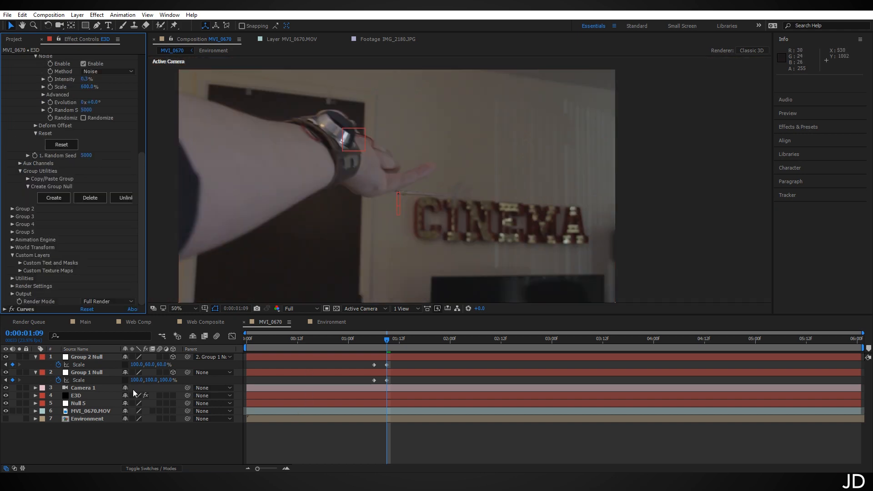
Duplicate the MVI_0670.MOV footage layer and place the copy directly below the E3D layer.
{"action": "left_click", "coordinate": [99, 411]}
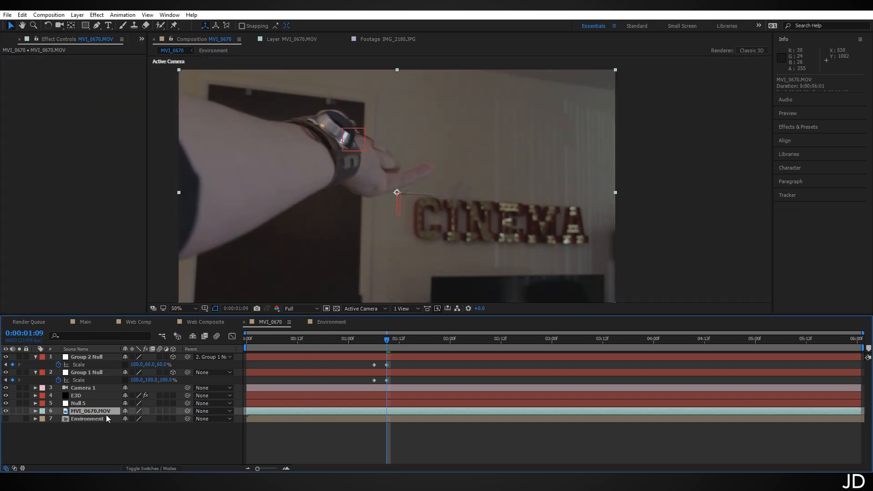
{"action": "key", "text": "ctrl+d"}
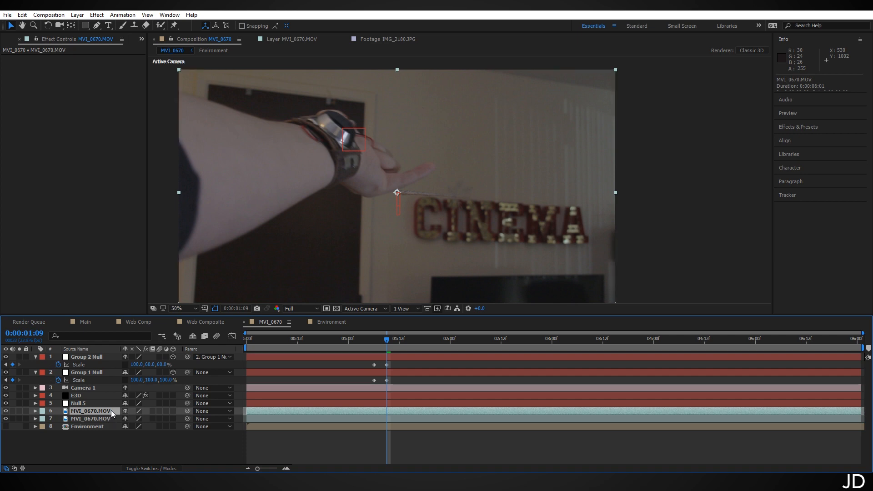
{"action": "left_click_drag", "start_coordinate": [101, 413], "coordinate": [105, 403]}
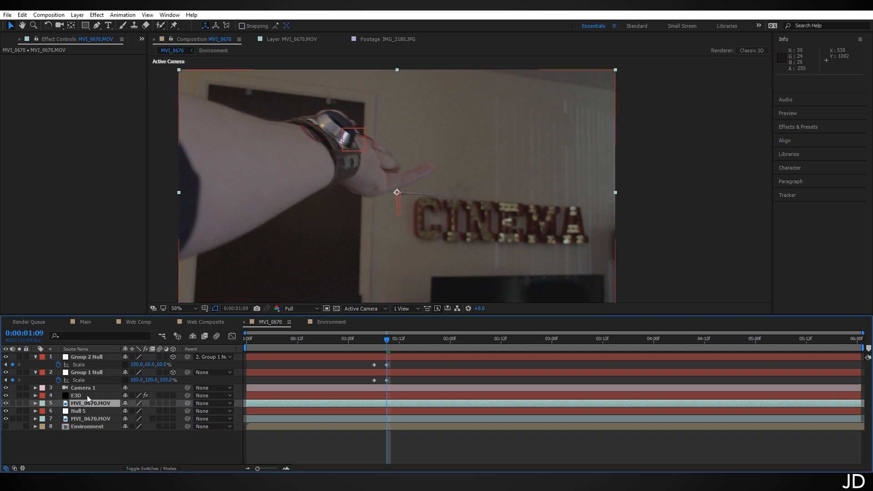
Pre-compose both group nulls, Camera 1, E3D and the upper MVI_0670.MOV copy into a composition named WebComp.
{"action": "left_click", "coordinate": [87, 395], "text": "ctrl"}
{"action": "left_click", "coordinate": [91, 386], "text": "ctrl"}
{"action": "left_click", "coordinate": [96, 372], "text": "ctrl"}
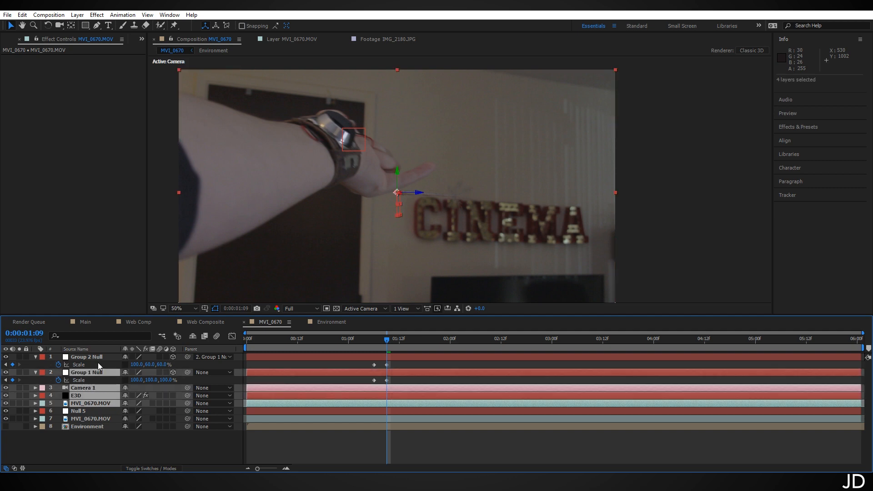
{"action": "left_click", "coordinate": [98, 357], "text": "ctrl"}
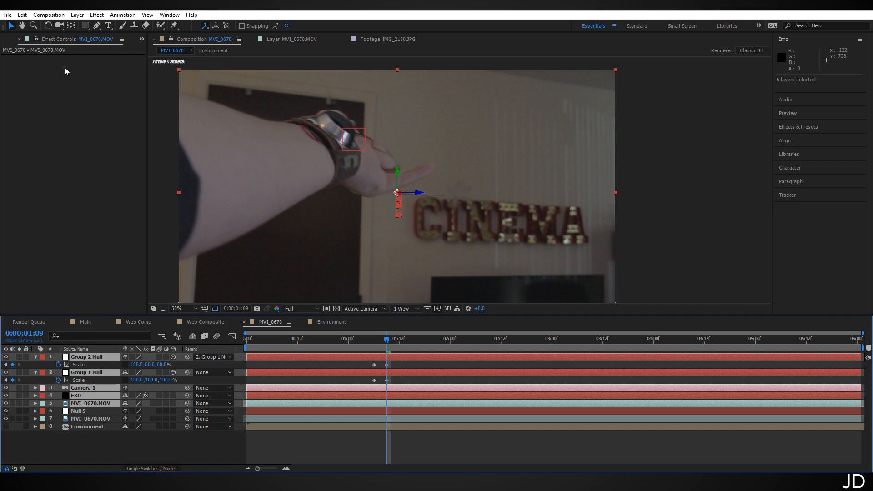
{"action": "left_click", "coordinate": [77, 15]}
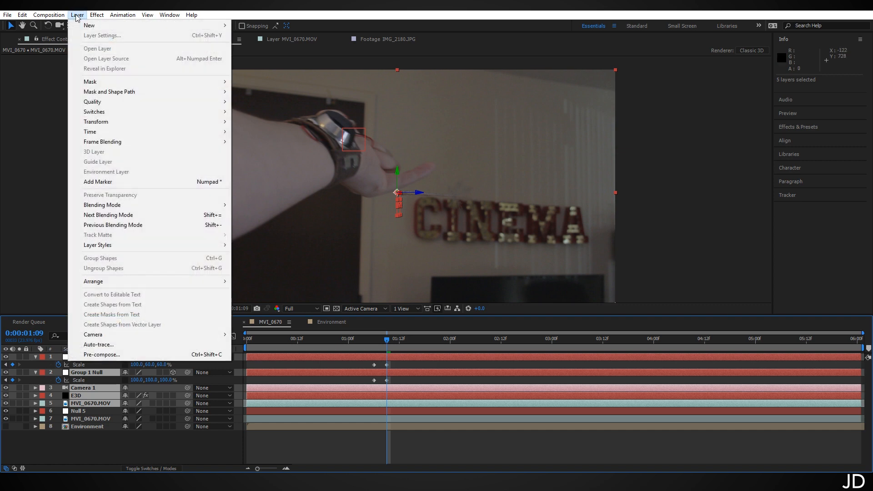
{"action": "left_click", "coordinate": [114, 355]}
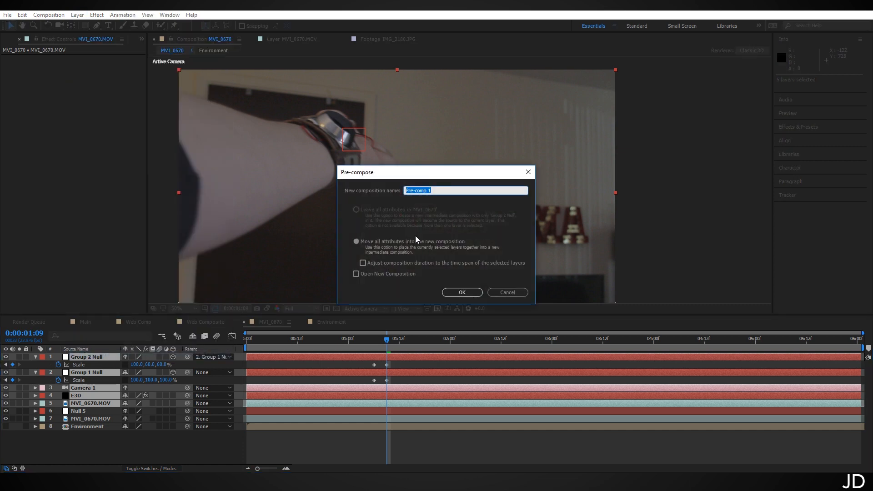
{"action": "type", "text": "WebComp"}
{"action": "key", "text": "Return"}
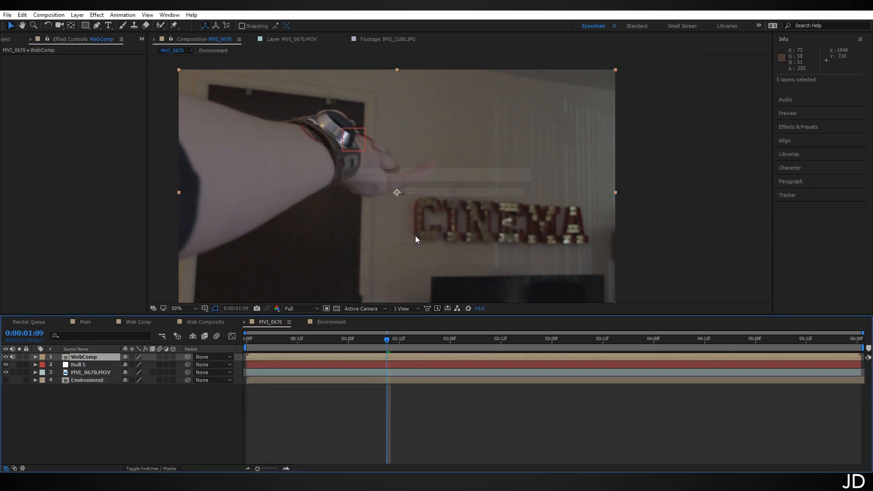
Open the WebComp composition and make its MVI_0670.MOV layer a guide layer.
{"action": "double_click", "coordinate": [96, 357]}
{"action": "left_click", "coordinate": [106, 387]}
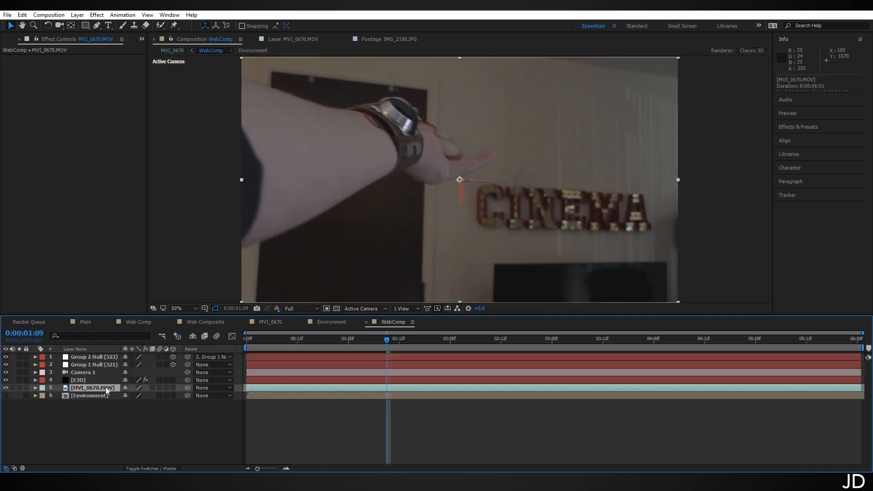
{"action": "right_click", "coordinate": [105, 386]}
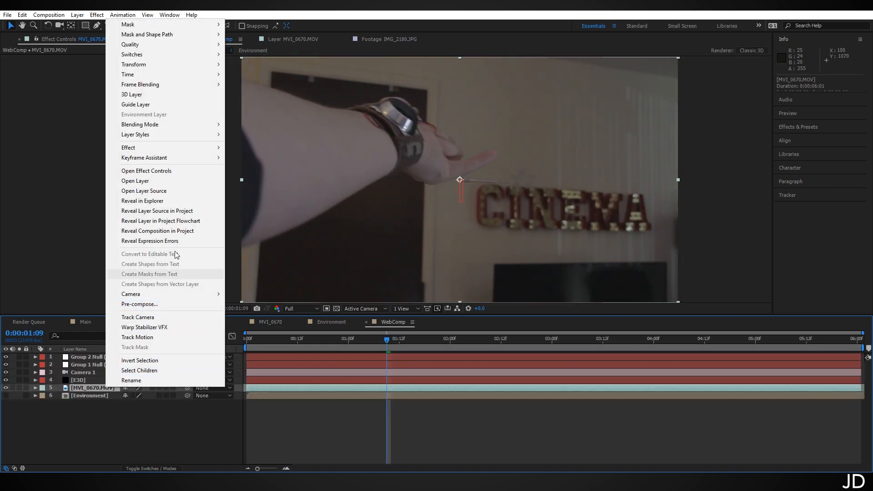
{"action": "left_click", "coordinate": [167, 105]}
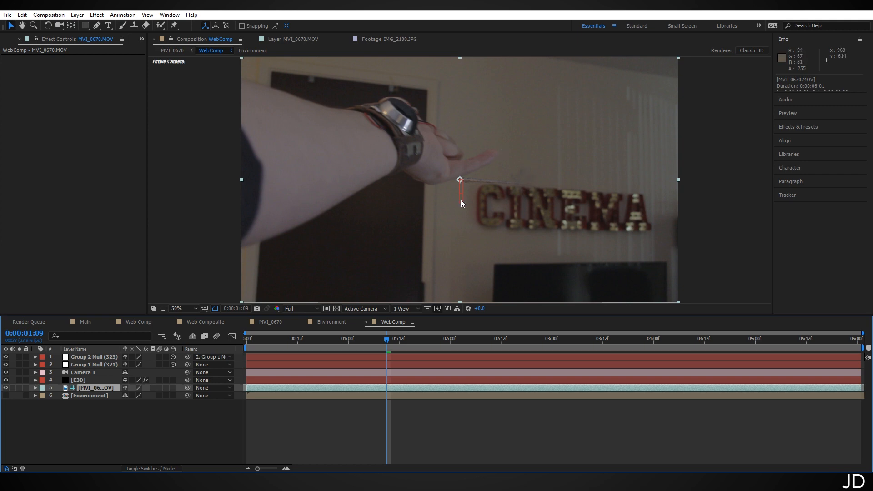
Return to the MVI_0670 composition and solo the WebComp layer briefly to check the web on its own.
{"action": "left_click", "coordinate": [274, 324]}
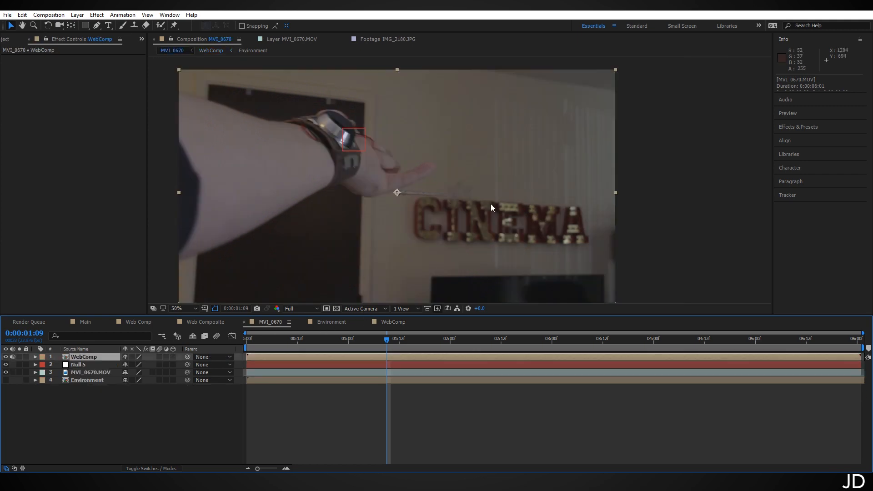
{"action": "left_click", "coordinate": [17, 357]}
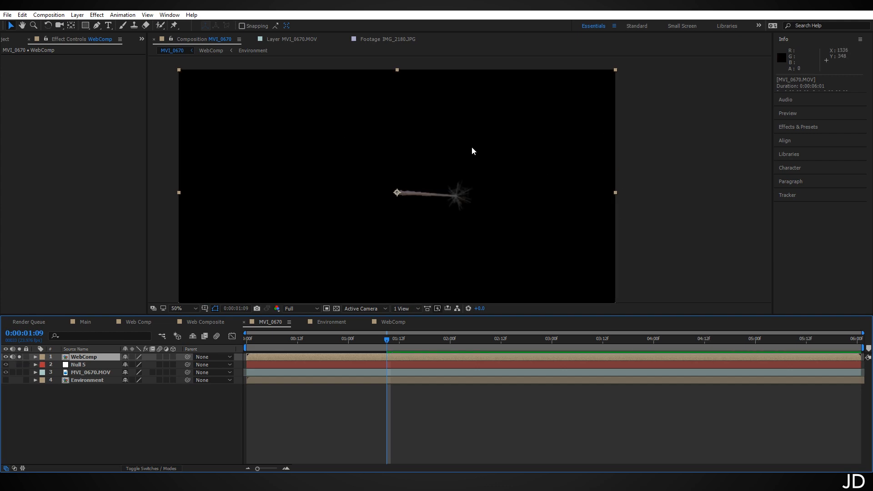
{"action": "left_click", "coordinate": [19, 357]}
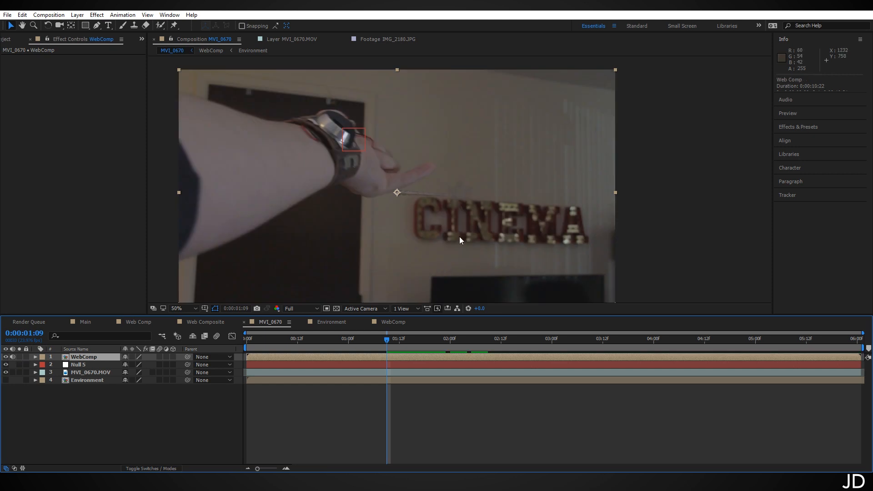
Duplicate the WebComp composition in the project and open the copy.
{"action": "left_click", "coordinate": [8, 42]}
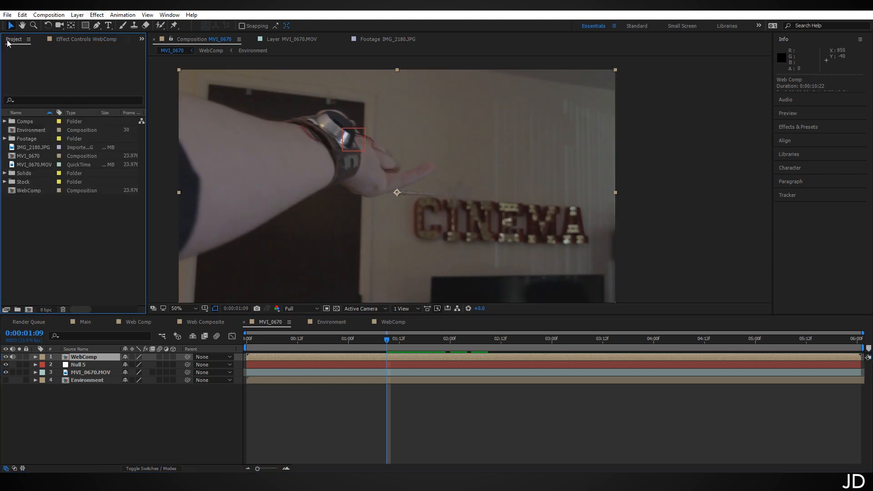
{"action": "left_click", "coordinate": [34, 190]}
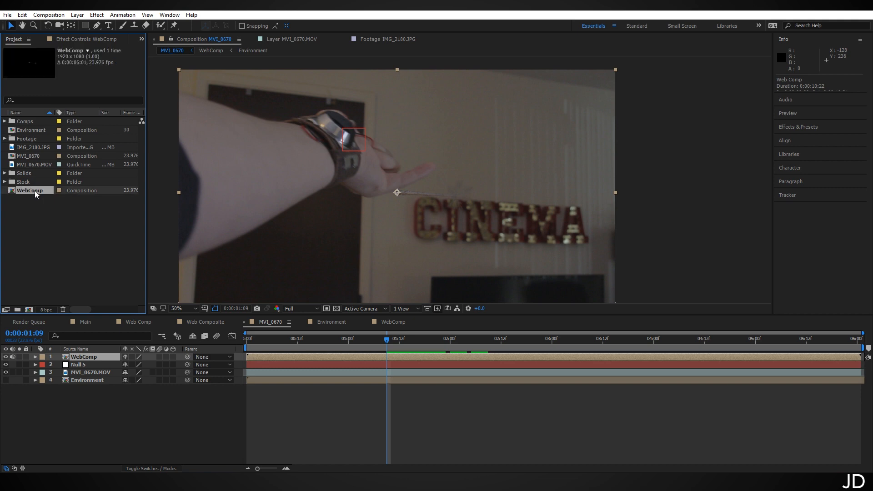
{"action": "key", "text": "ctrl+d"}
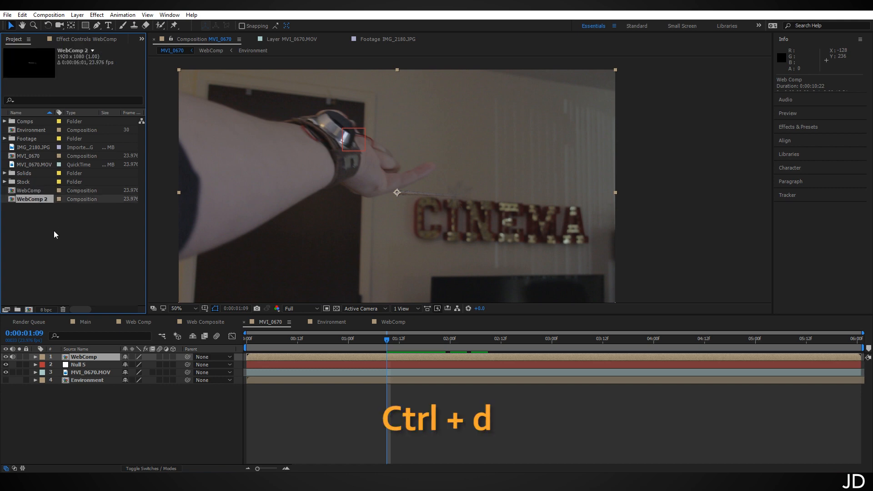
{"action": "double_click", "coordinate": [39, 199]}
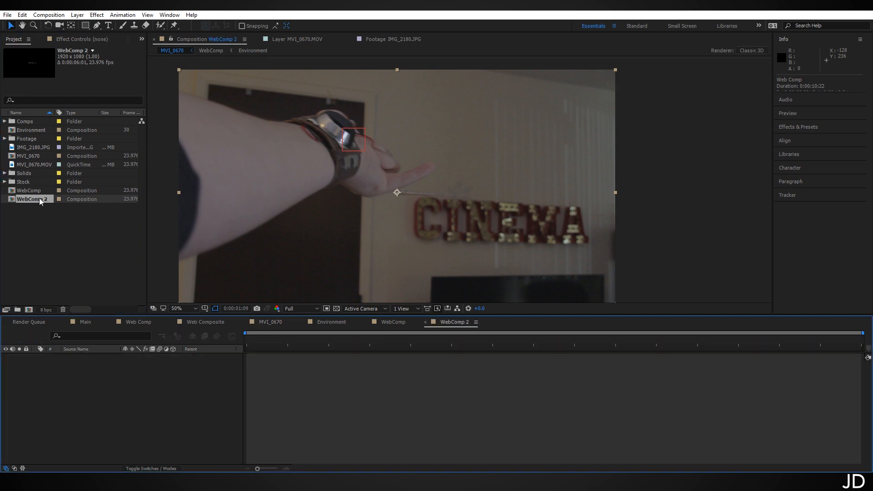
Rename the duplicated composition as Web Cone in its composition settings.
{"action": "right_click", "coordinate": [453, 324]}
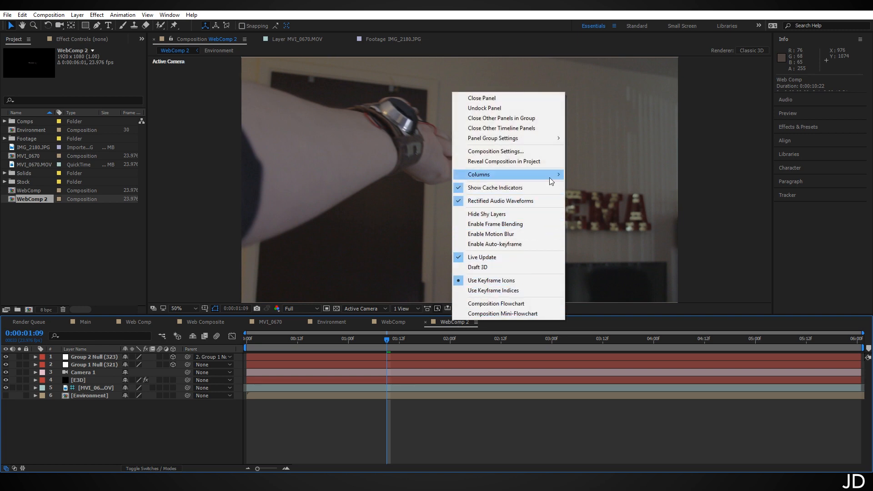
{"action": "left_click", "coordinate": [531, 157]}
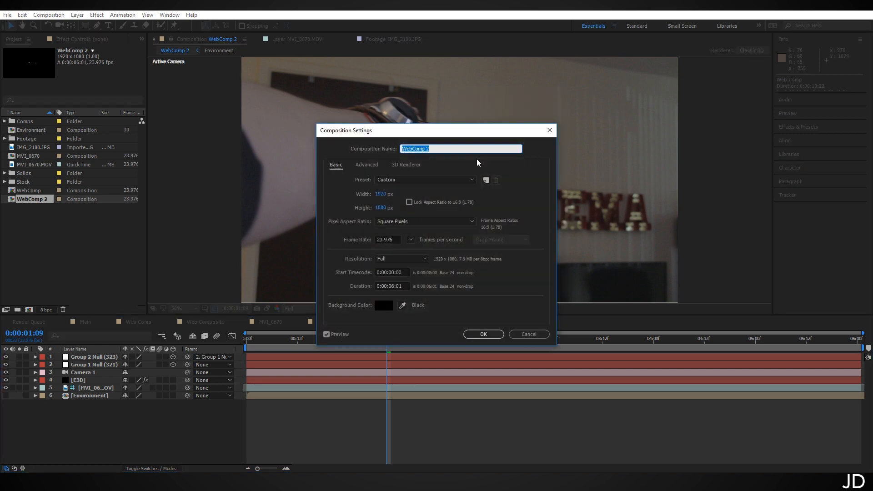
{"action": "type", "text": "Web Cone"}
{"action": "key", "text": "Return"}
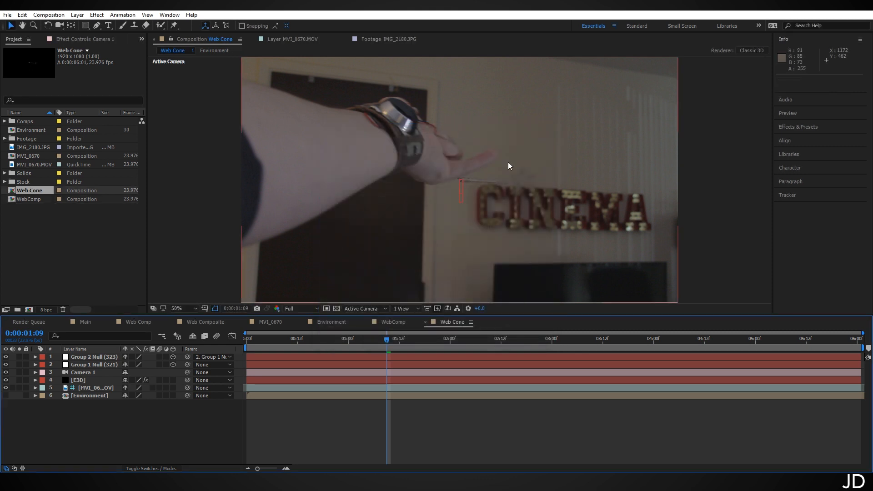
Open the E3D layer's Element scene in Web Cone and disable the first group folder, leaving the cone group enabled.
{"action": "left_click", "coordinate": [85, 381]}
{"action": "left_click", "coordinate": [87, 383]}
{"action": "left_click", "coordinate": [78, 40]}
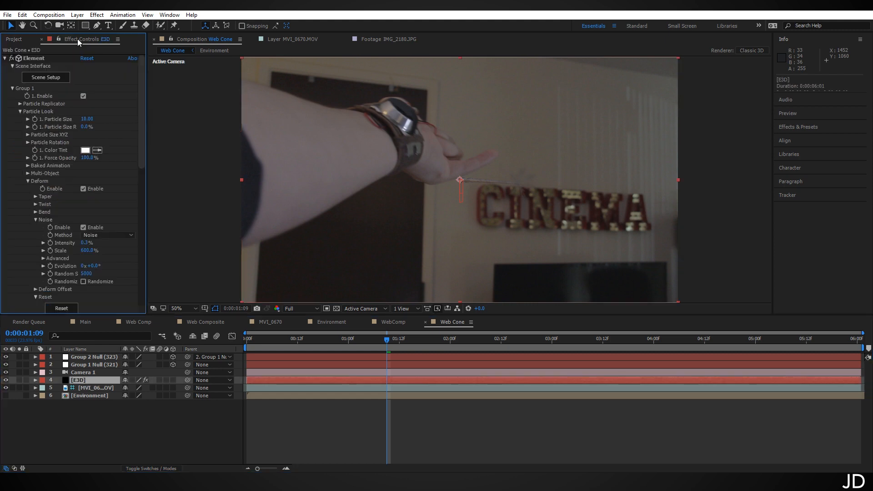
{"action": "left_click", "coordinate": [30, 76]}
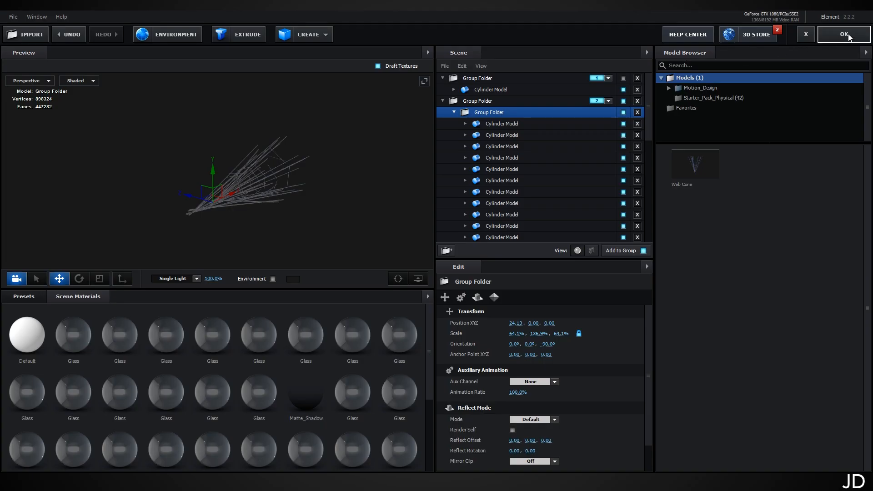
{"action": "left_click", "coordinate": [846, 34]}
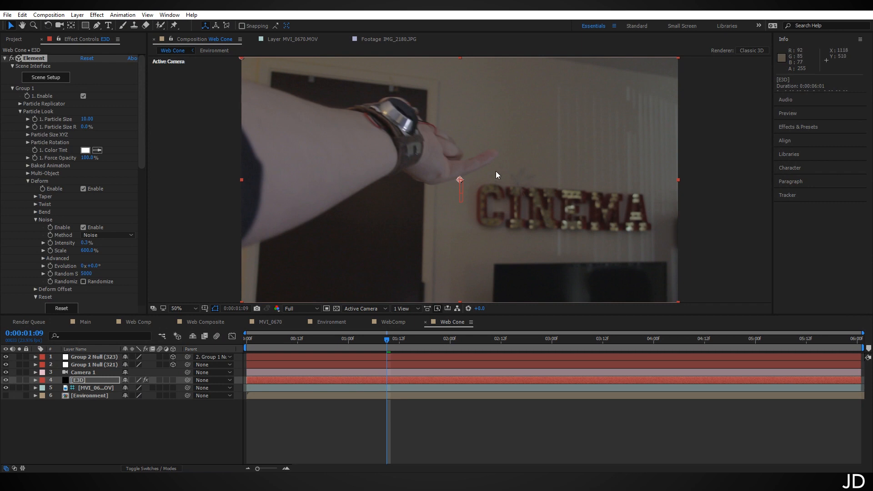
{"action": "key", "text": "period"}
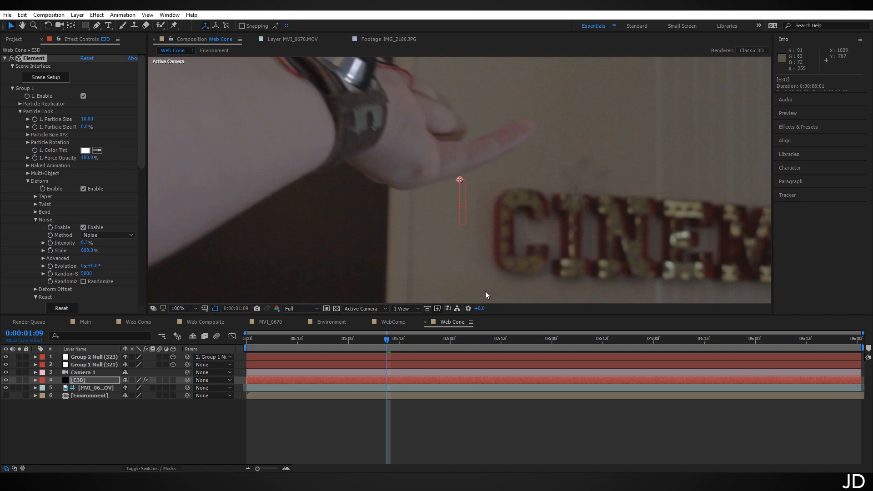
Open the E3D layer's Element scene in the WebComp composition and disable the second group folder holding the cone.
{"action": "left_click", "coordinate": [396, 321]}
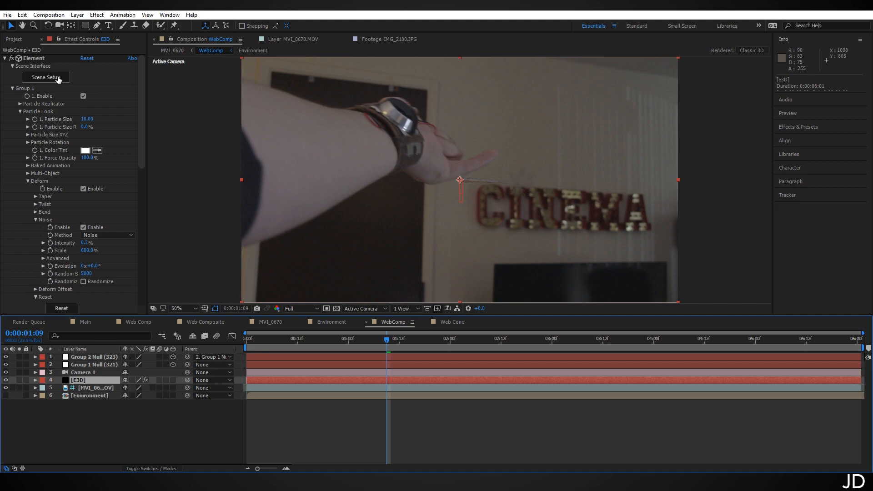
{"action": "left_click", "coordinate": [58, 78]}
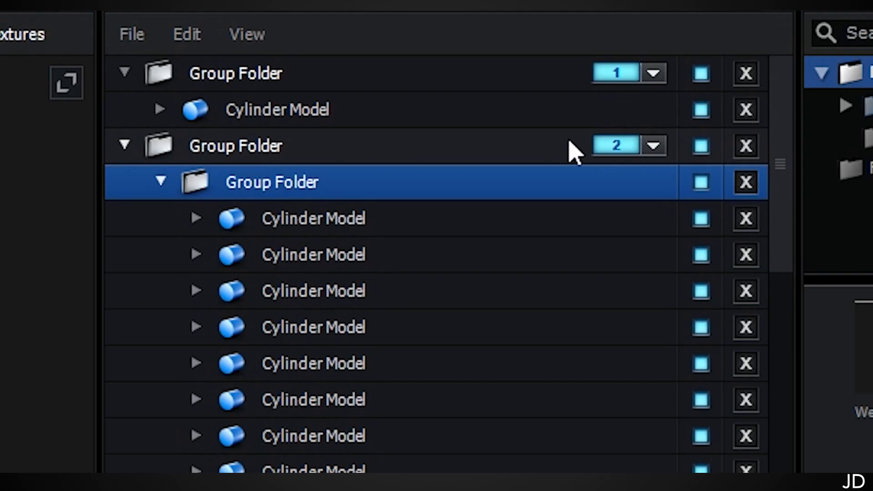
{"action": "left_click", "coordinate": [702, 146]}
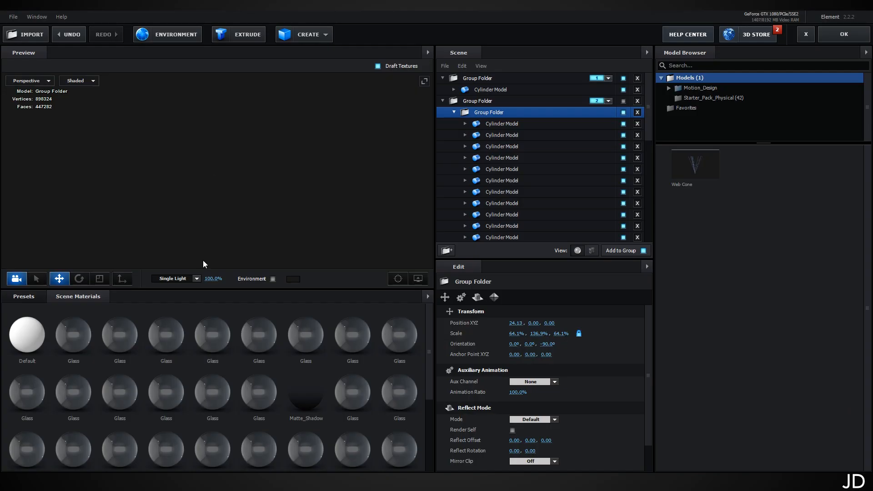
{"action": "left_click", "coordinate": [825, 36]}
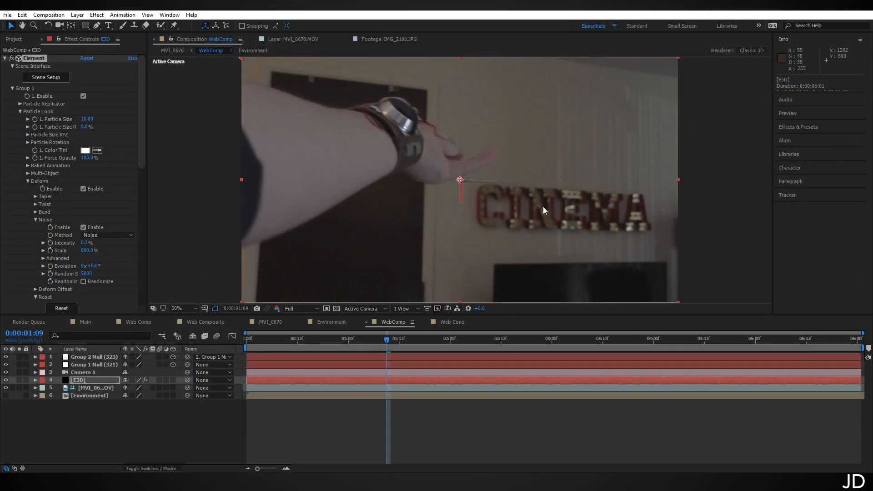
Add the Web Cone composition to MVI_0670, directly beneath the WebComp layer.
{"action": "left_click", "coordinate": [267, 322]}
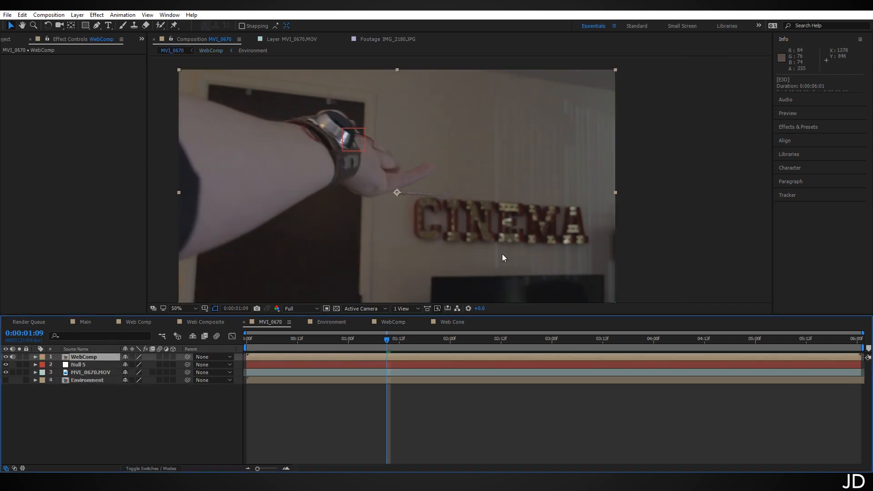
{"action": "left_click", "coordinate": [6, 41]}
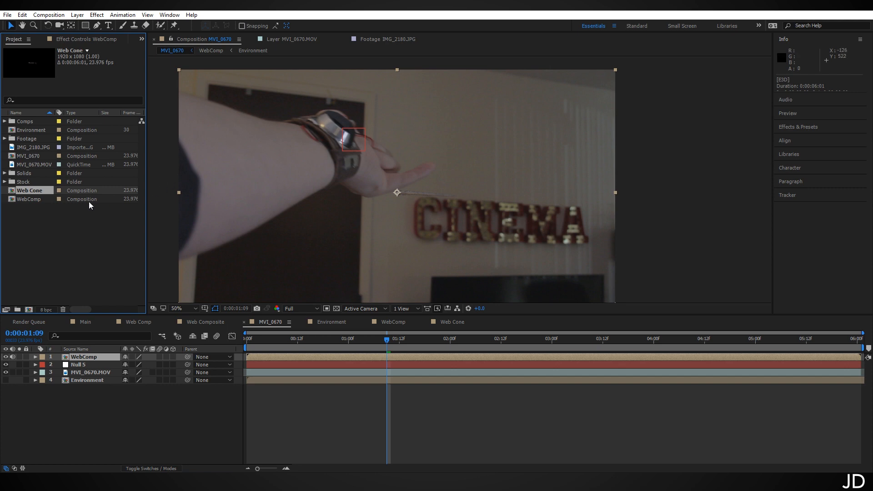
{"action": "left_click_drag", "start_coordinate": [40, 191], "coordinate": [107, 359]}
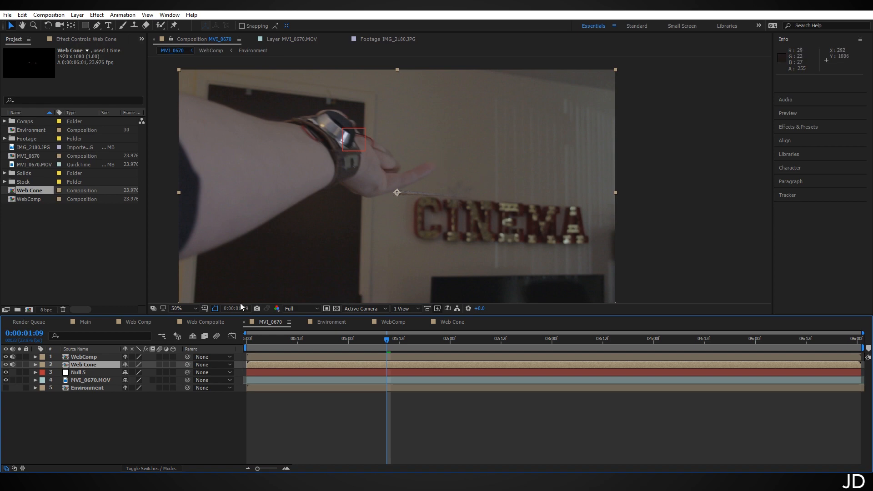
Pre-compose the WebComp layer as WebComp2 with all attributes moved into it, check its contents, and return to MVI_0670.
{"action": "left_click", "coordinate": [102, 358]}
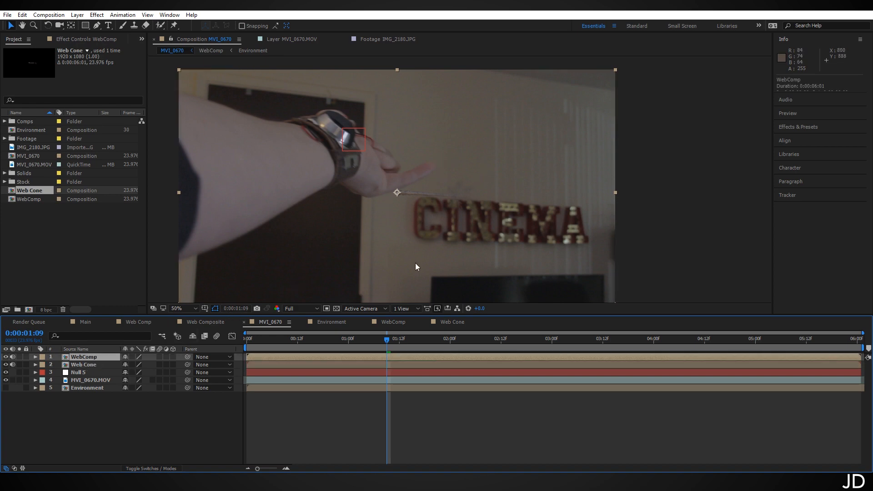
{"action": "key", "text": "slash"}
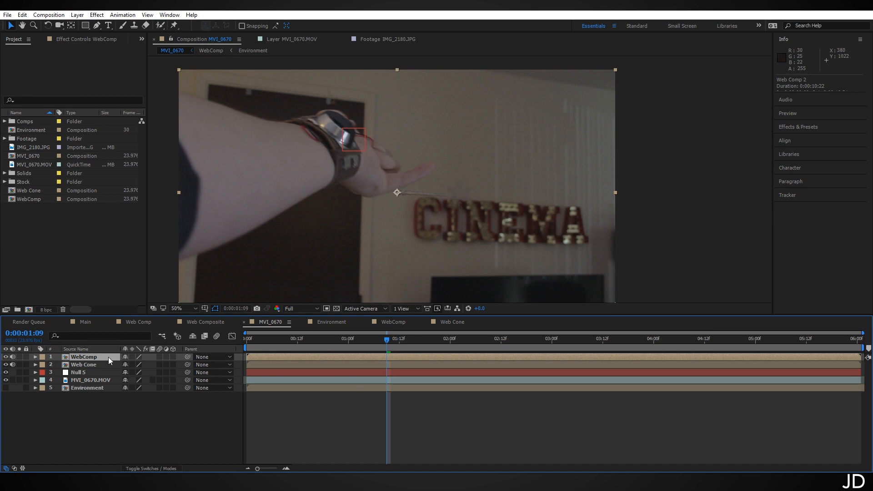
{"action": "left_click", "coordinate": [99, 364]}
{"action": "left_click", "coordinate": [95, 356]}
{"action": "left_click", "coordinate": [77, 14]}
{"action": "left_click", "coordinate": [127, 359]}
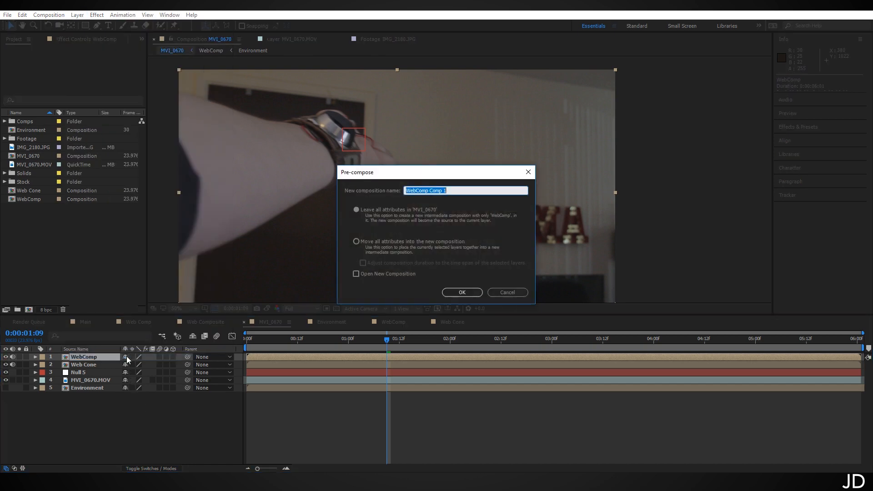
{"action": "left_click", "coordinate": [357, 241]}
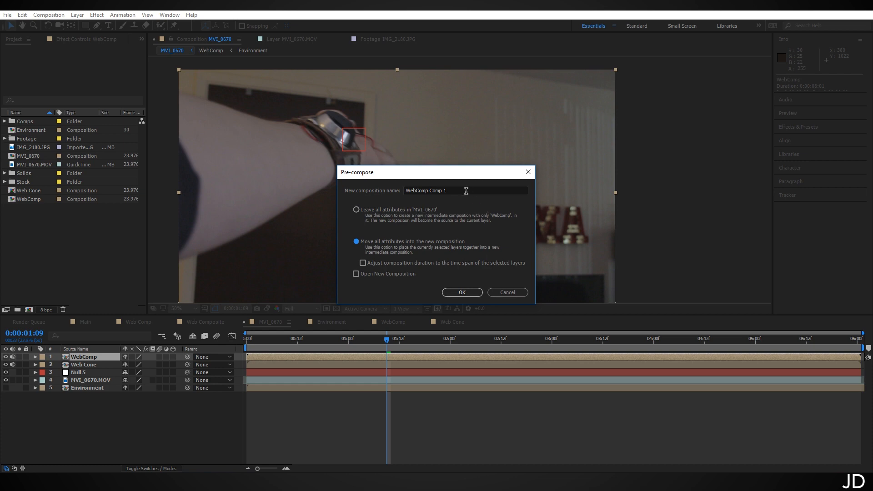
{"action": "left_click_drag", "start_coordinate": [463, 190], "coordinate": [428, 195]}
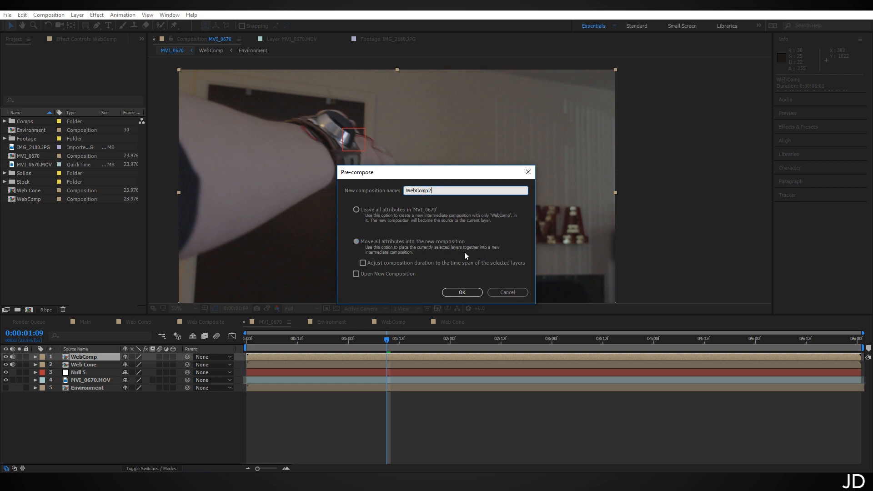
{"action": "type", "text": "2"}
{"action": "left_click", "coordinate": [471, 294]}
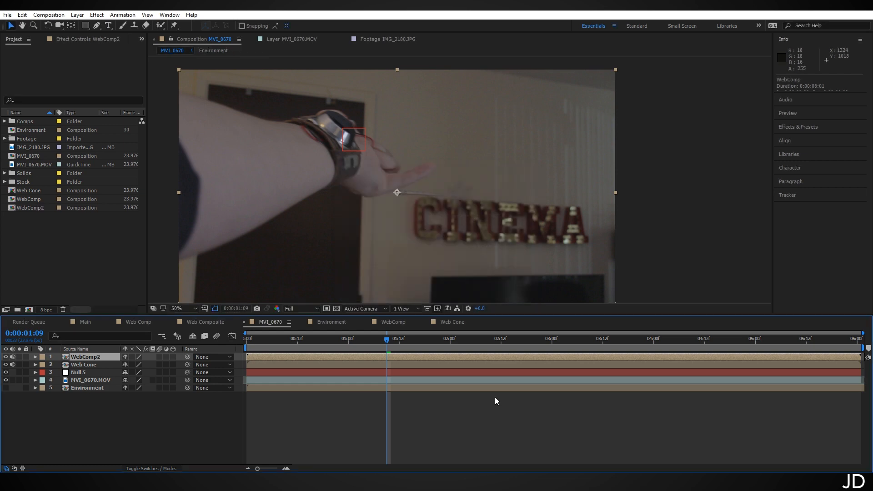
{"action": "double_click", "coordinate": [100, 358]}
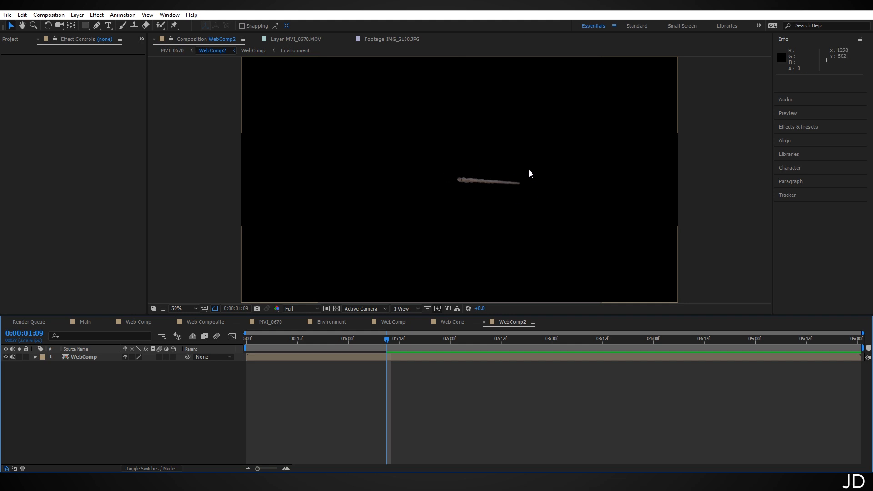
{"action": "left_click", "coordinate": [274, 321]}
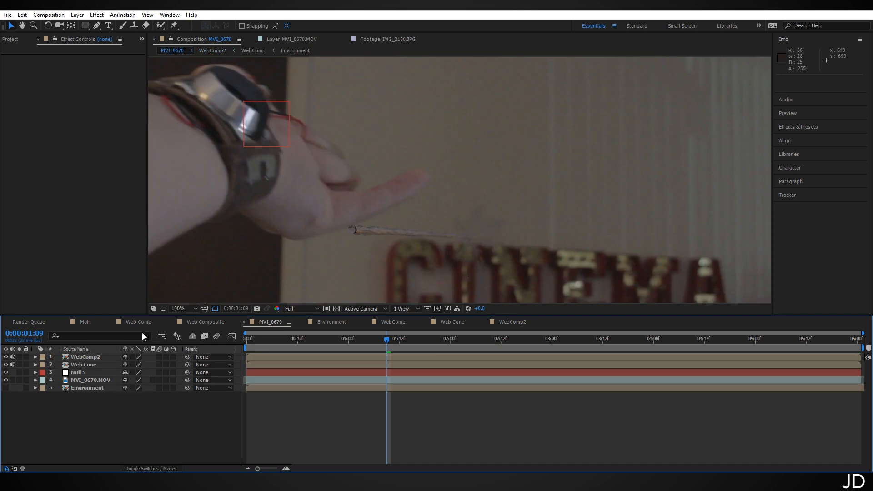
Select the WebComp2 and Web Cone layers and move them together up to the wall area above the fingers.
{"action": "left_click", "coordinate": [91, 365]}
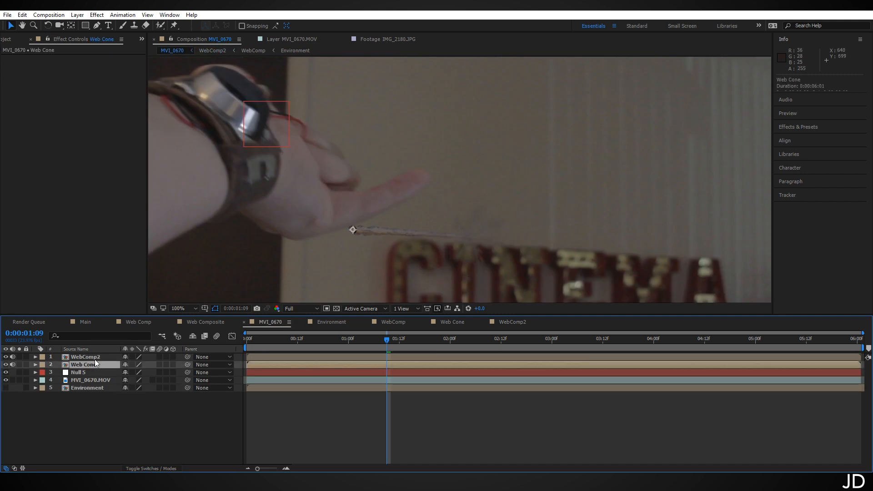
{"action": "left_click", "coordinate": [94, 358], "text": "shift"}
{"action": "scroll", "coordinate": [367, 232], "scroll_direction": "down", "scroll_amount": 2}
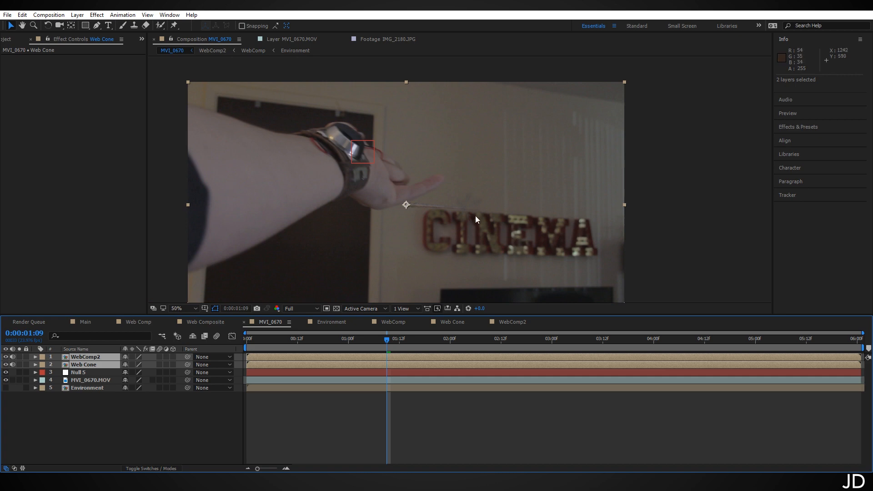
{"action": "left_click_drag", "start_coordinate": [473, 217], "coordinate": [452, 156]}
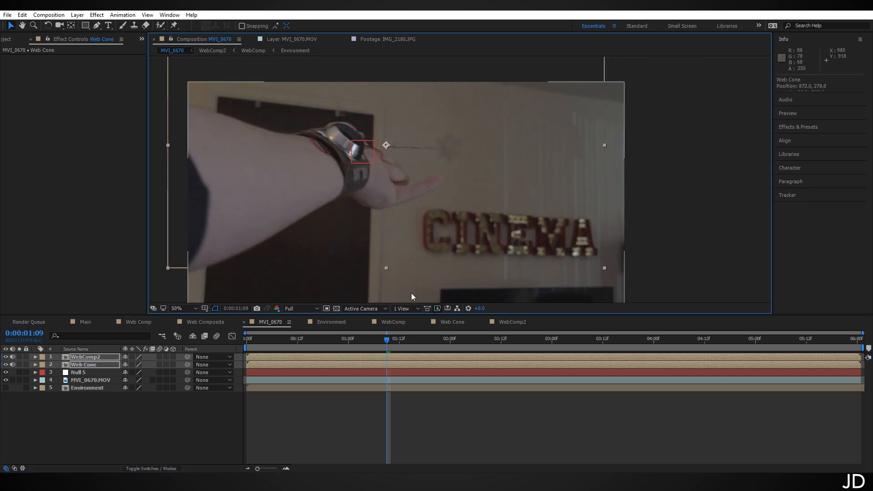
{"action": "scroll", "coordinate": [498, 219], "scroll_direction": "up", "scroll_amount": 2}
{"action": "key", "text": "ctrl+shift+a"}
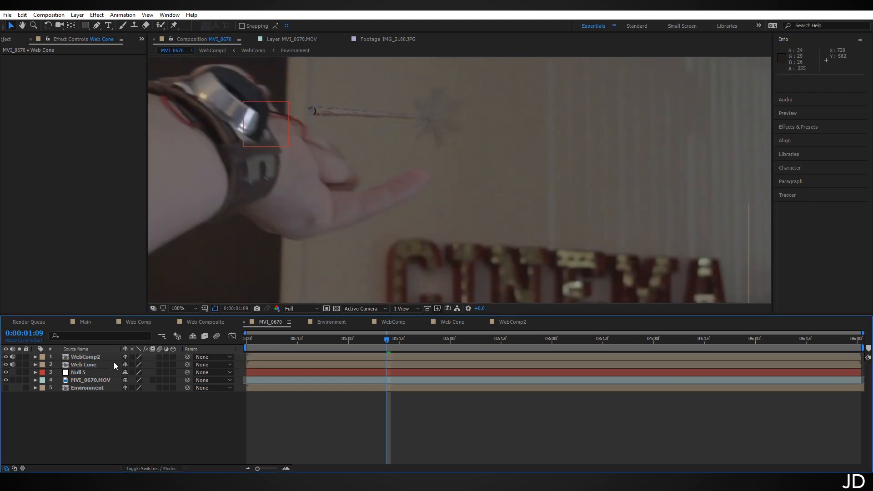
Place two puppet pins on the WebComp2 layer, one at the strand's hand end and one at its far tip.
{"action": "left_click", "coordinate": [102, 357]}
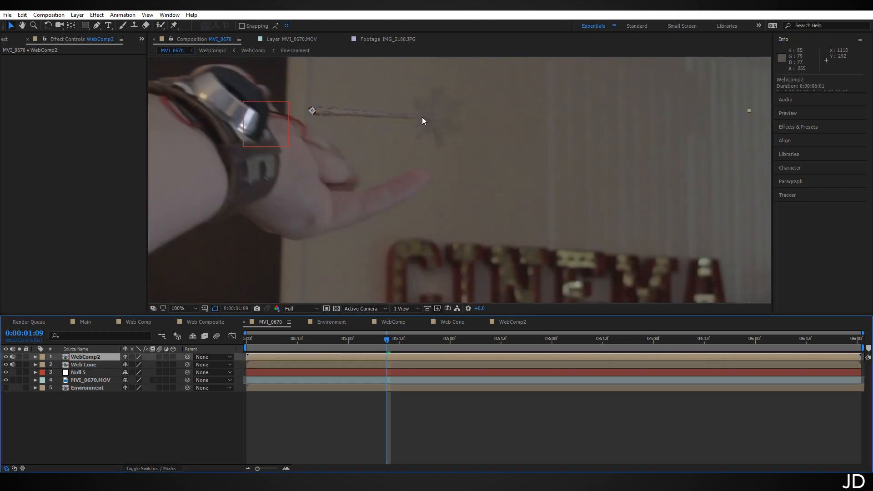
{"action": "left_click_drag", "start_coordinate": [423, 117], "coordinate": [415, 159]}
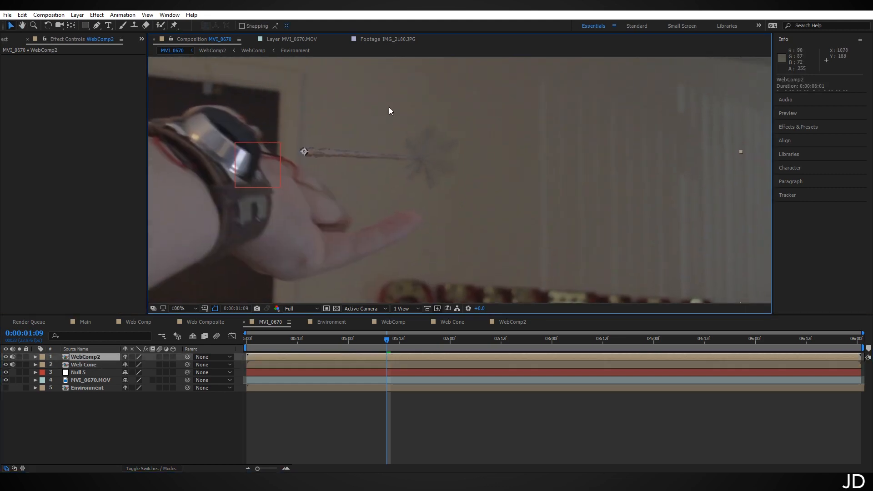
{"action": "left_click", "coordinate": [174, 26]}
{"action": "scroll", "coordinate": [440, 156], "scroll_direction": "up", "scroll_amount": 2}
{"action": "left_click_drag", "start_coordinate": [359, 163], "coordinate": [432, 200]}
{"action": "left_click", "coordinate": [207, 152]}
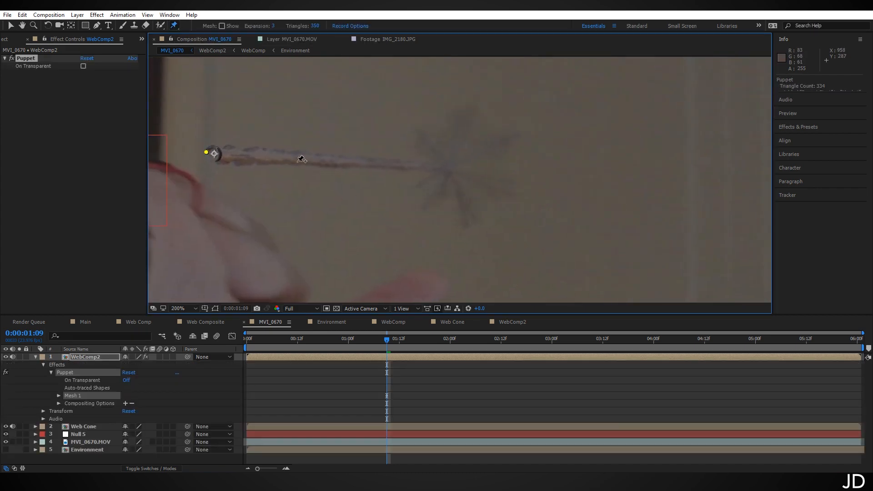
{"action": "left_click", "coordinate": [453, 167]}
{"action": "key", "text": "v"}
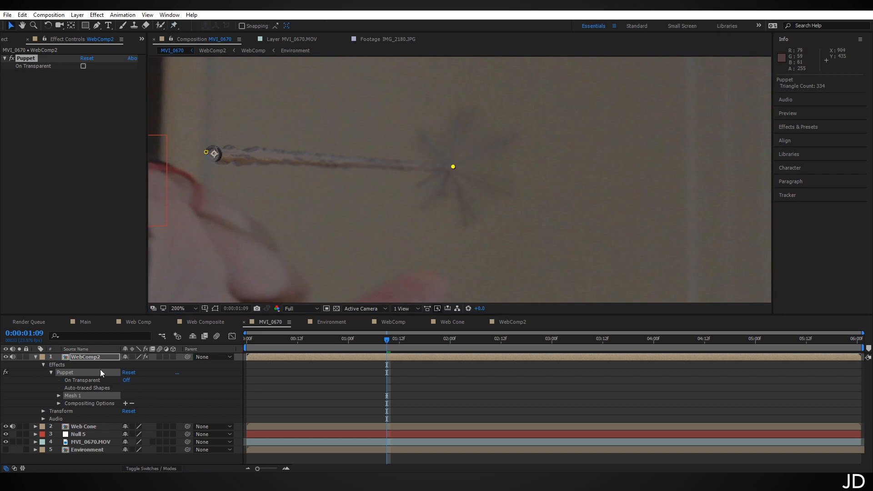
Reveal the keyframed properties of WebComp2 and turn off position animation for both puppet pins.
{"action": "left_click", "coordinate": [100, 357]}
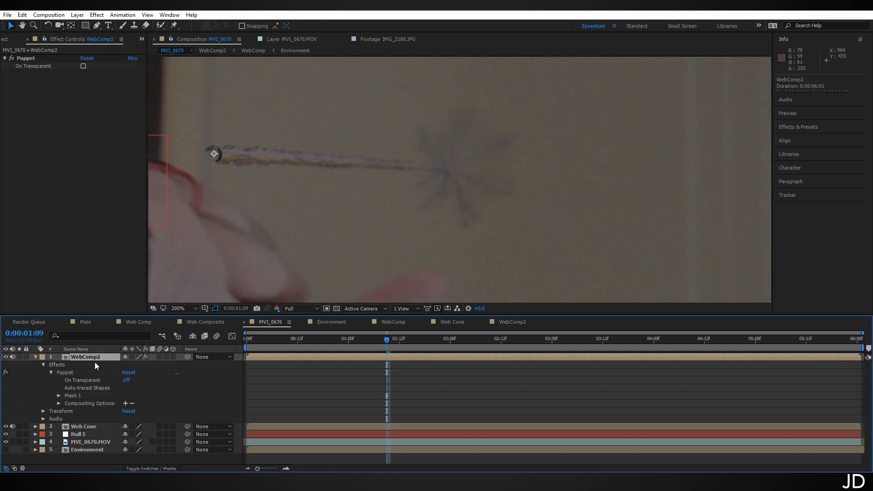
{"action": "key", "text": "u"}
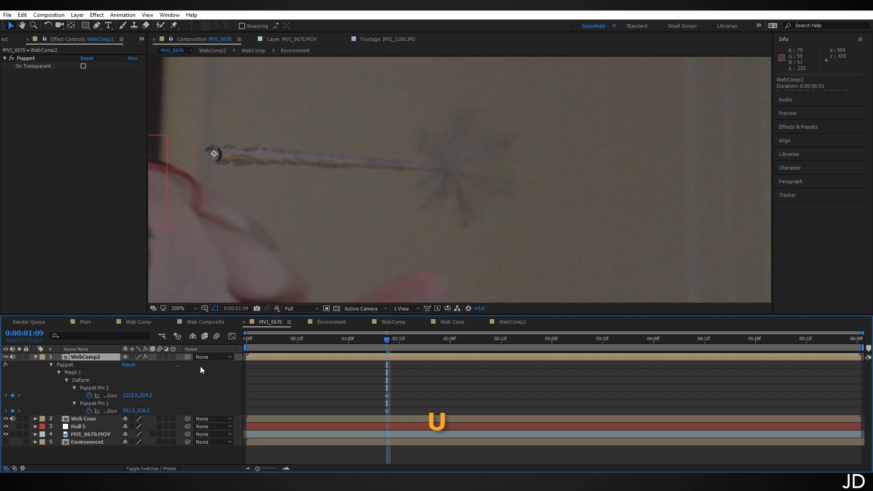
{"action": "left_click", "coordinate": [97, 396]}
{"action": "left_click", "coordinate": [98, 410], "text": "shift"}
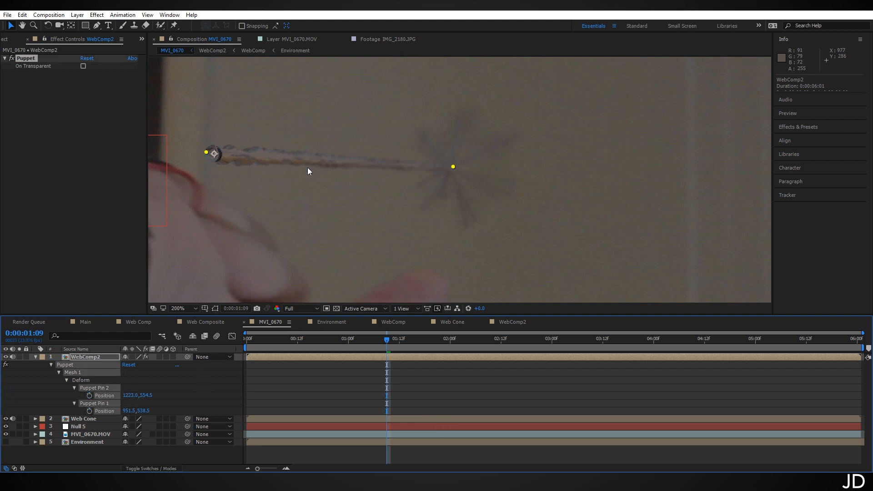
Link the position of WebComp2's Puppet Pin 1 to the Position property of Null 5 with an expression.
{"action": "key", "text": "comma"}
{"action": "key", "text": "F2"}
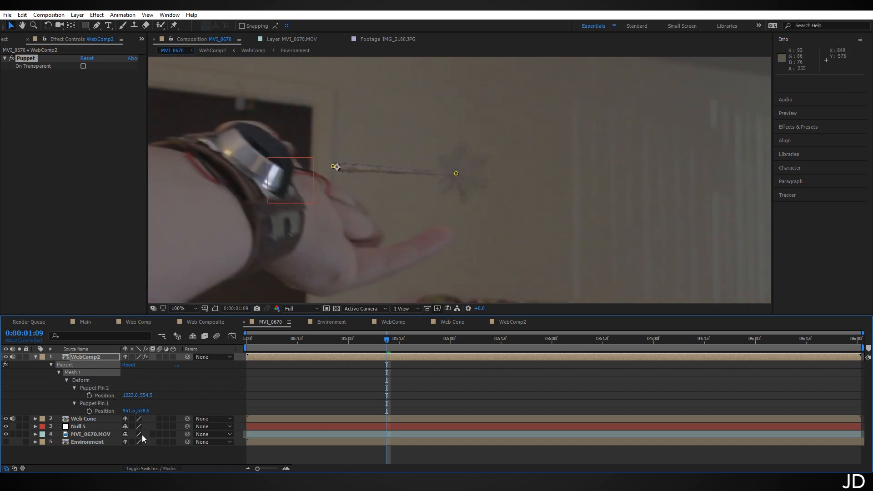
{"action": "left_click", "coordinate": [104, 403]}
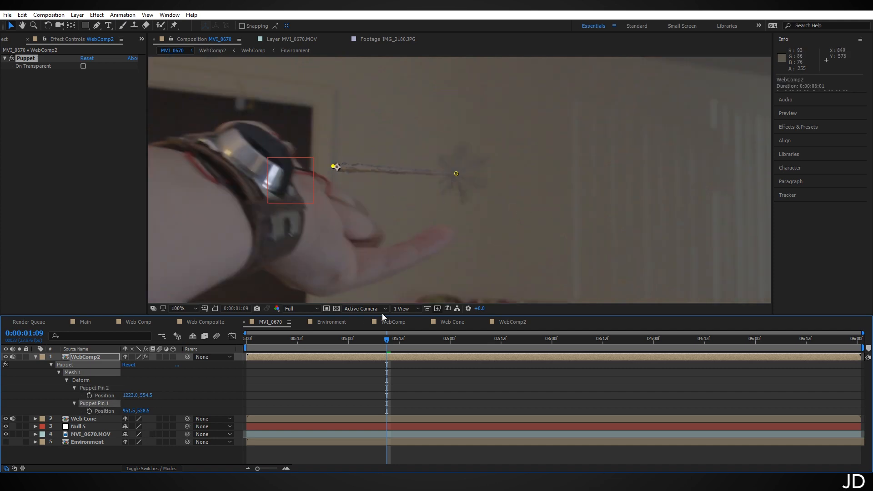
{"action": "left_click_drag", "start_coordinate": [350, 168], "coordinate": [411, 205]}
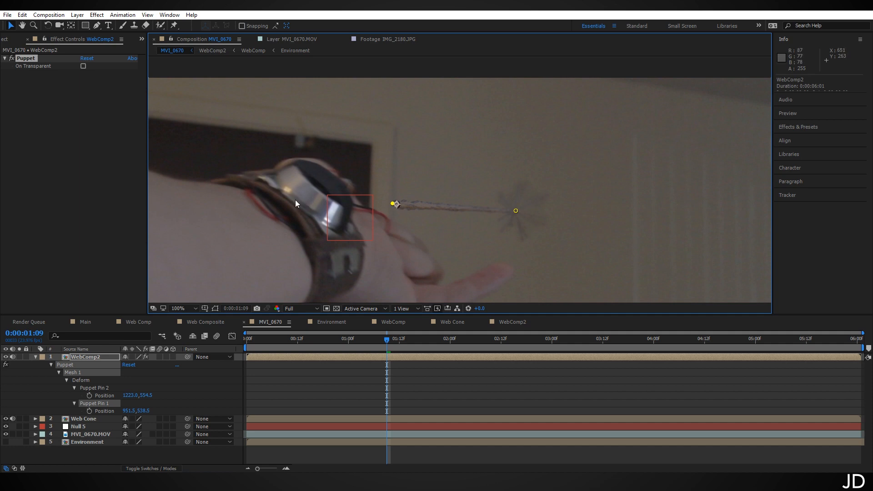
{"action": "left_click", "coordinate": [97, 425]}
{"action": "key", "text": "p"}
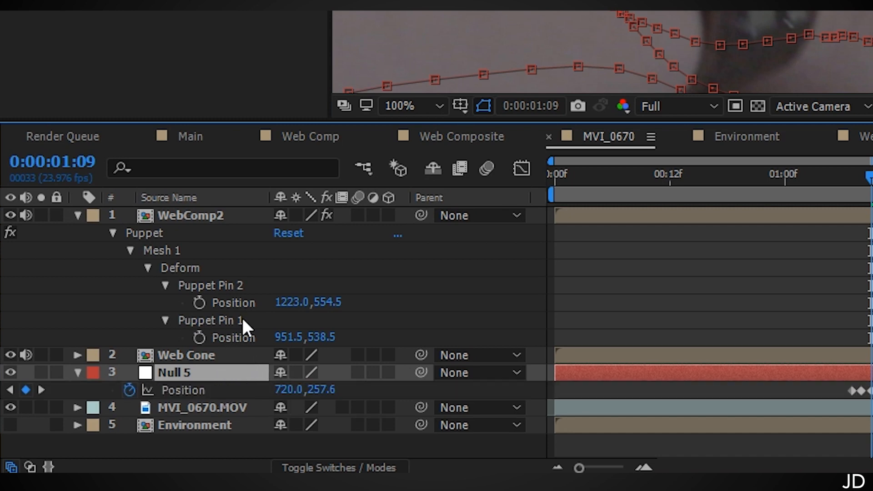
{"action": "left_click", "coordinate": [198, 339], "text": "alt"}
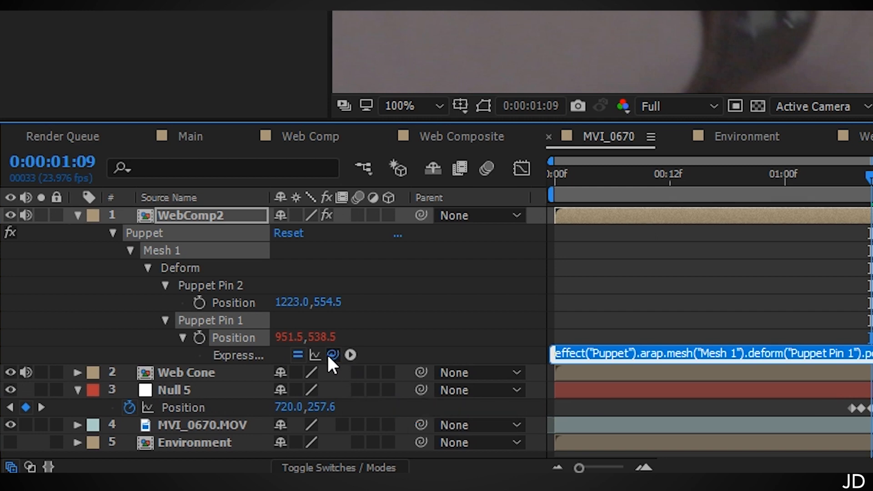
{"action": "left_click_drag", "start_coordinate": [331, 354], "coordinate": [190, 408]}
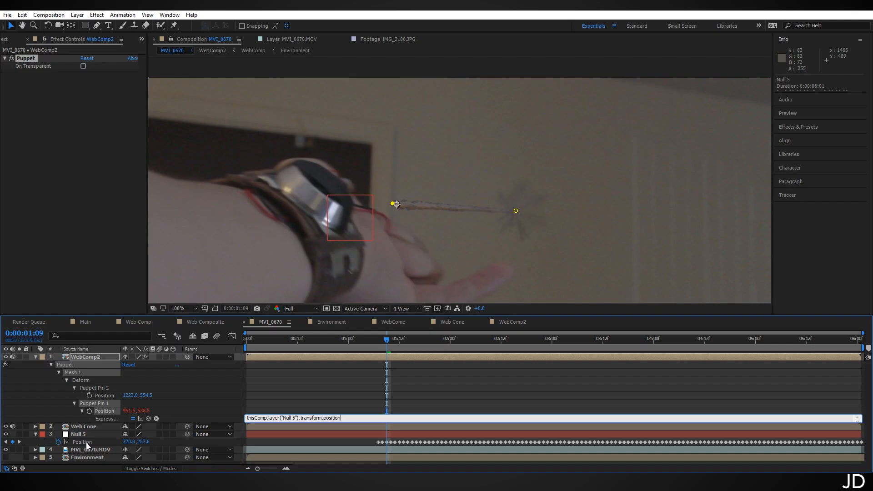
{"action": "left_click", "coordinate": [309, 384]}
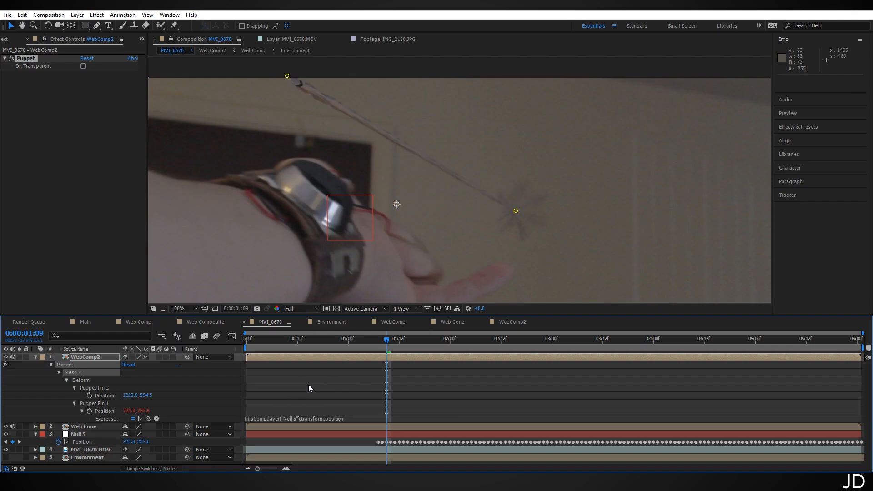
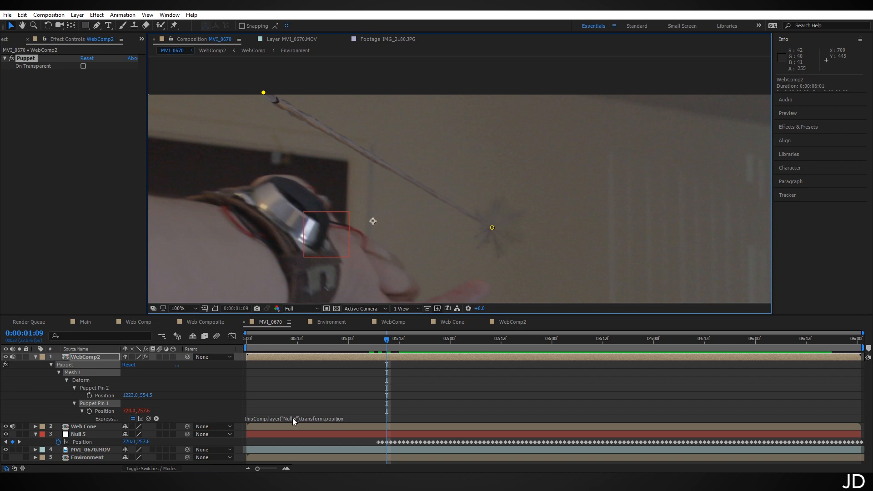
Append the offset +[100,300] to the Puppet Pin 1 position expression.
{"action": "left_click", "coordinate": [345, 419]}
{"action": "left_click", "coordinate": [370, 418]}
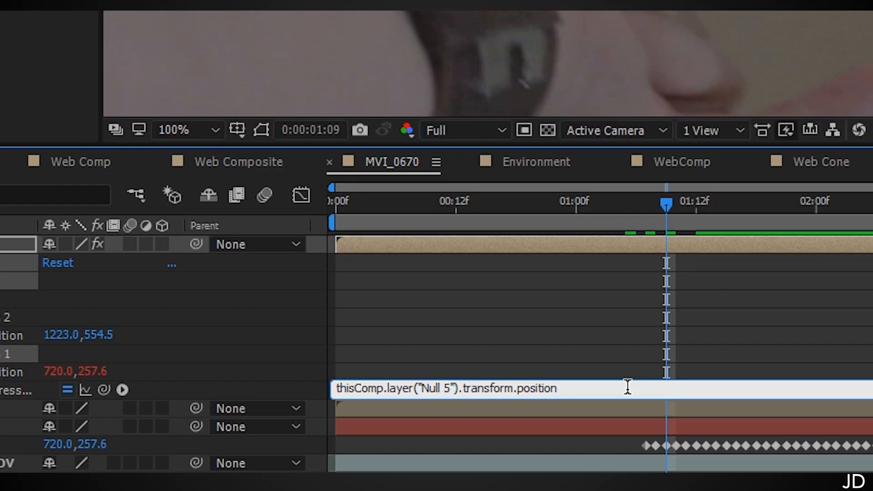
{"action": "type", "text": "+[]"}
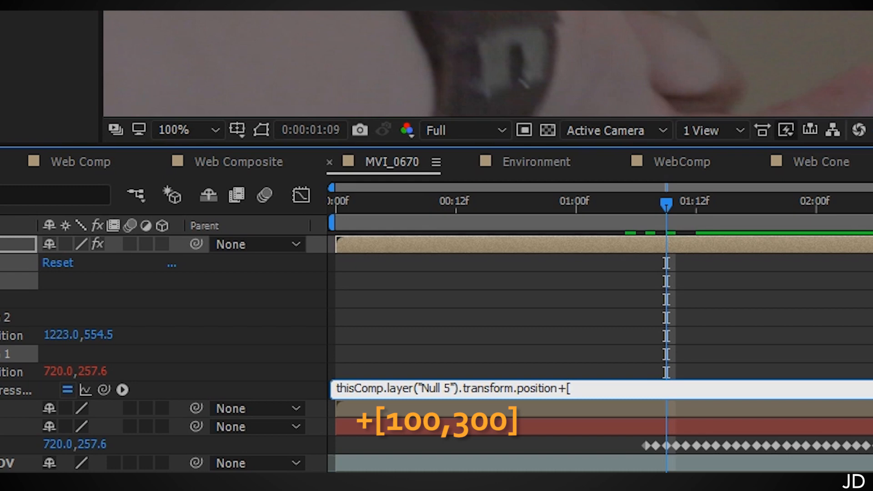
{"action": "type", "text": "100,"}
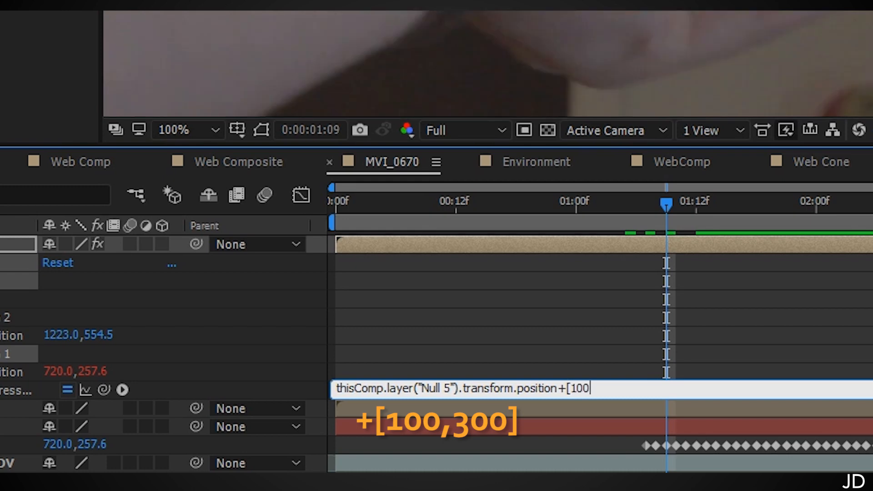
{"action": "type", "text": "300]"}
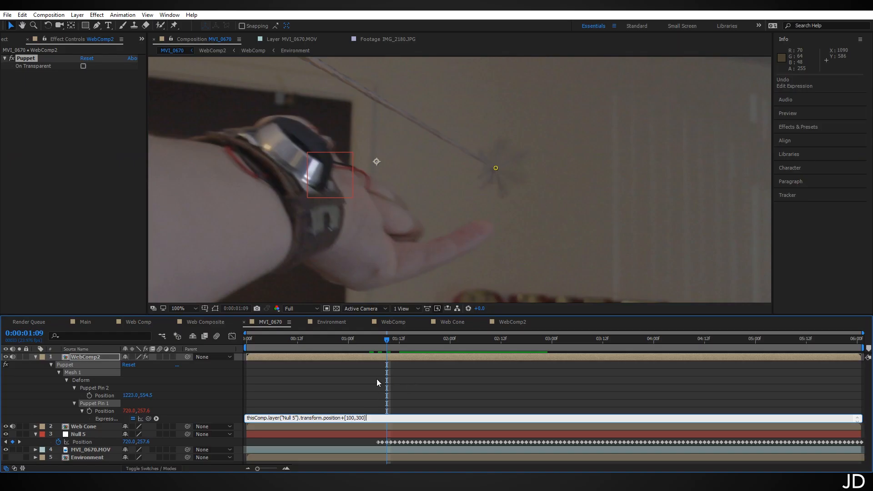
{"action": "left_click", "coordinate": [375, 377]}
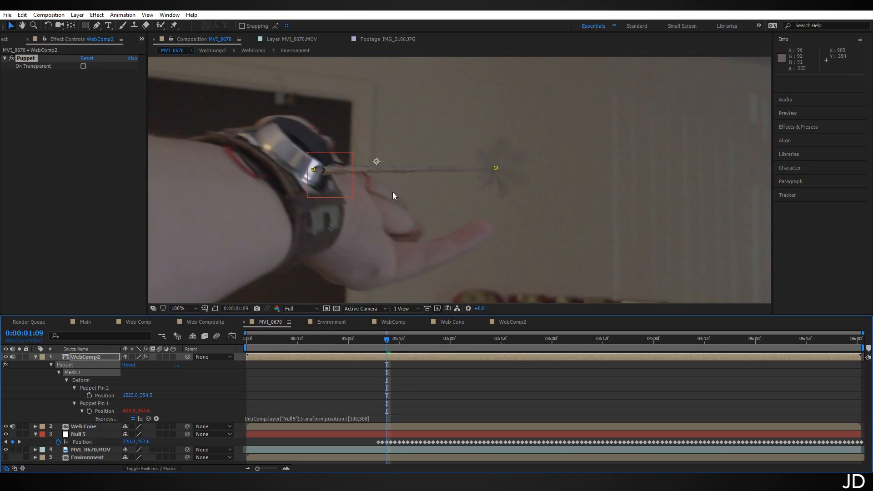
Check the strand at 0:00:01:08 and change the Puppet Pin 1 expression offset to [100,275].
{"action": "mouse_move", "coordinate": [387, 345]}
{"action": "left_mouse_down"}
{"action": "mouse_move", "coordinate": [402, 344]}
{"action": "mouse_move", "coordinate": [383, 347]}
{"action": "left_mouse_up"}
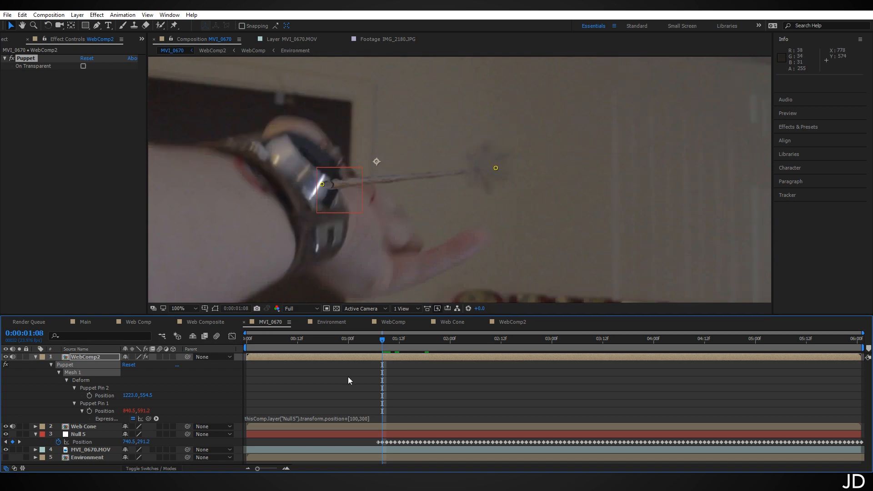
{"action": "left_click", "coordinate": [365, 419]}
{"action": "left_click", "coordinate": [364, 418]}
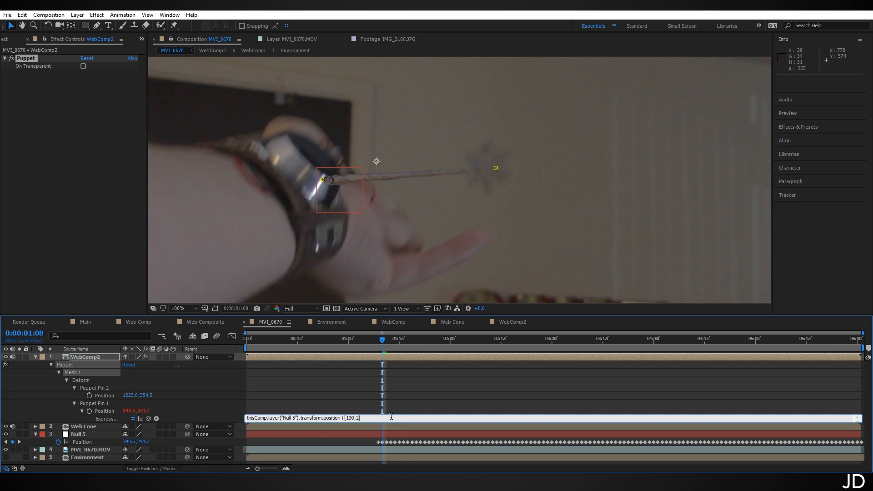
{"action": "type", "text": "75]"}
{"action": "key", "text": "KP_Enter"}
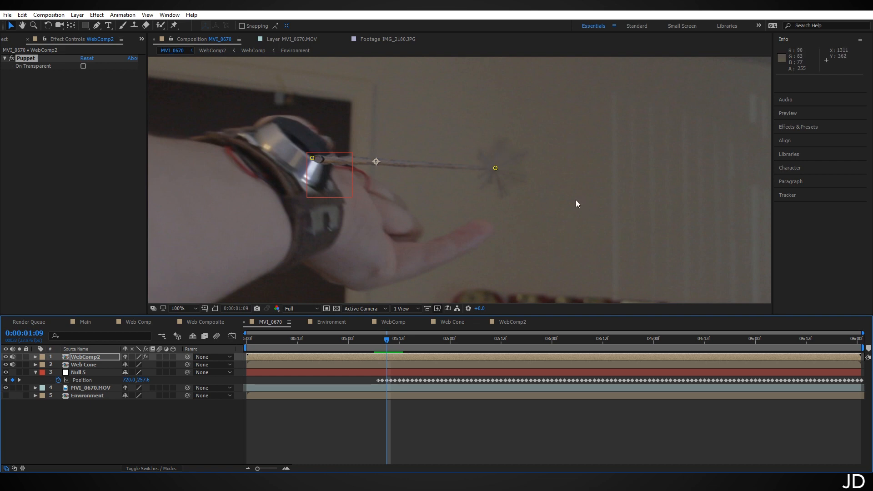
Check the strand's first frames, then enable Position and Scale keyframing on the Web Cone layer at 0:00:01:09.
{"action": "key", "text": "Page_Up"}
{"action": "key", "text": "Page_Up"}
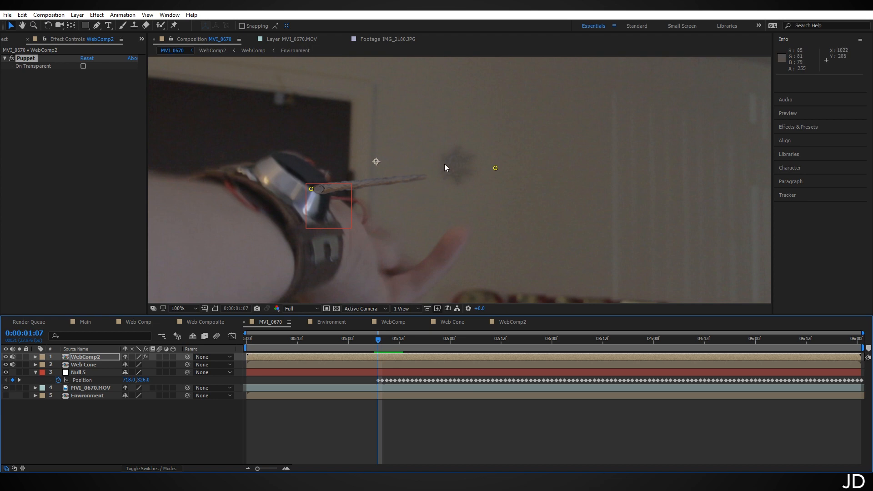
{"action": "key", "text": "Page_Down"}
{"action": "key", "text": "Page_Down"}
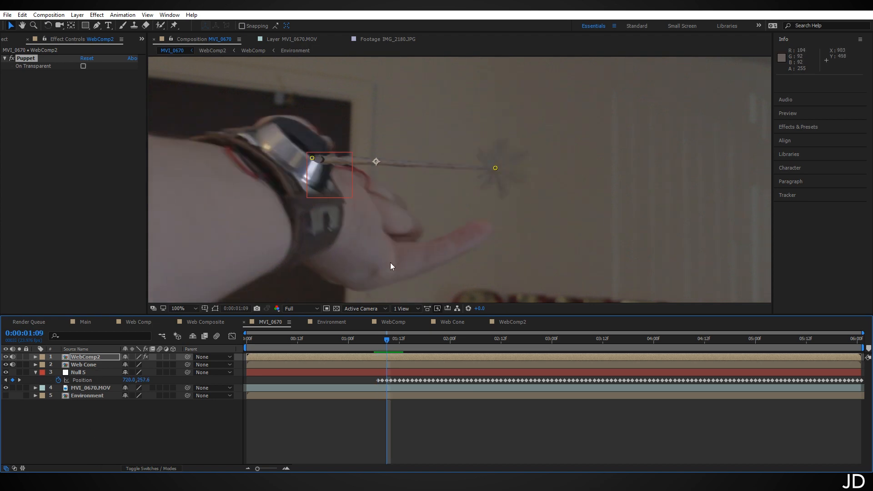
{"action": "left_click", "coordinate": [94, 364]}
{"action": "key", "text": "p"}
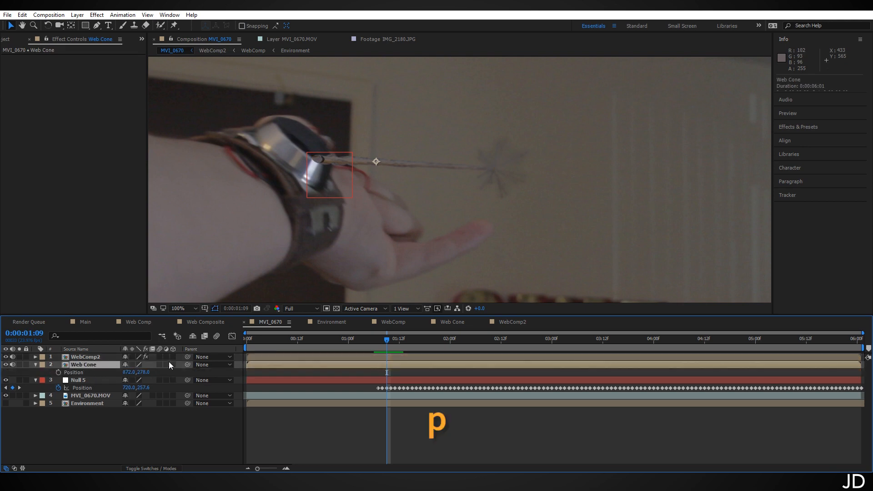
{"action": "key", "text": "shift+s"}
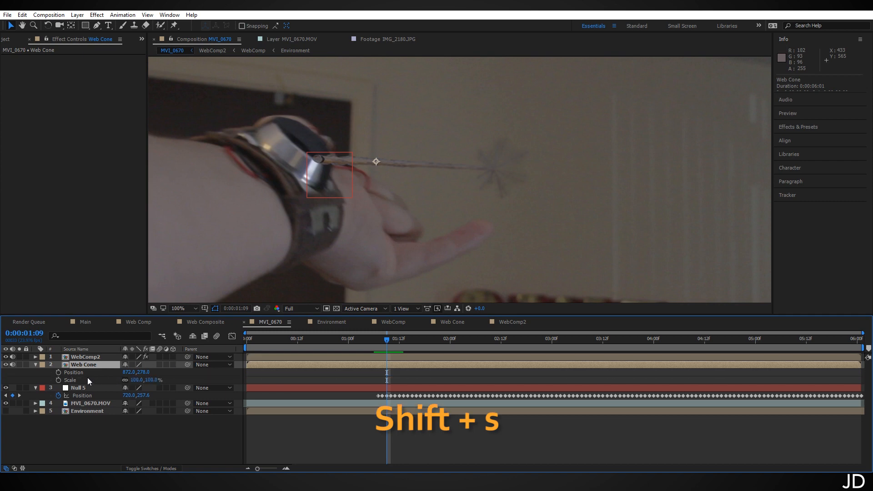
{"action": "left_click", "coordinate": [58, 372]}
{"action": "left_click", "coordinate": [58, 380]}
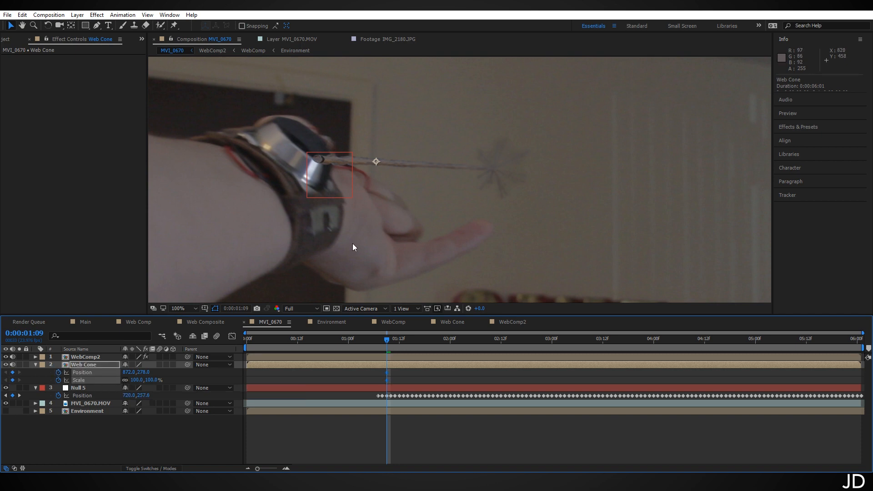
At 0:00:01:07, keyframe the Web Cone at 63% scale and position 857, 304 so it sits on the strand's tip.
{"action": "key", "text": "Page_Up"}
{"action": "key", "text": "Page_Up"}
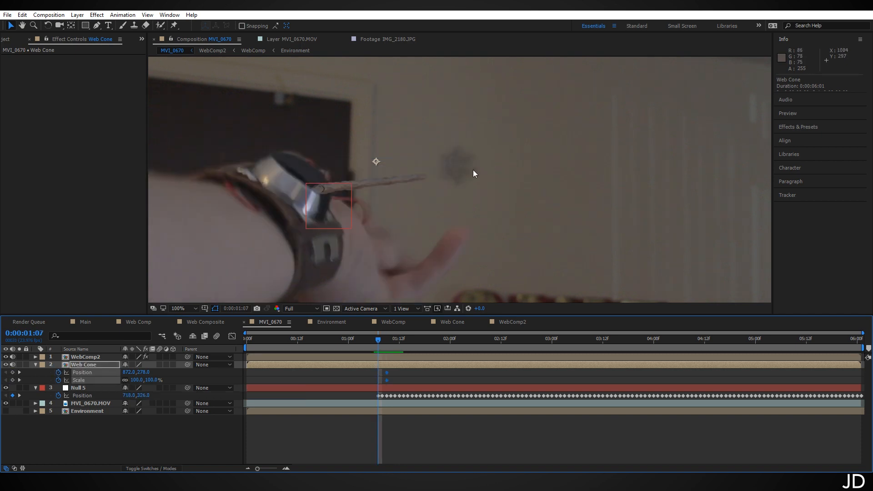
{"action": "left_click_drag", "start_coordinate": [474, 170], "coordinate": [443, 182]}
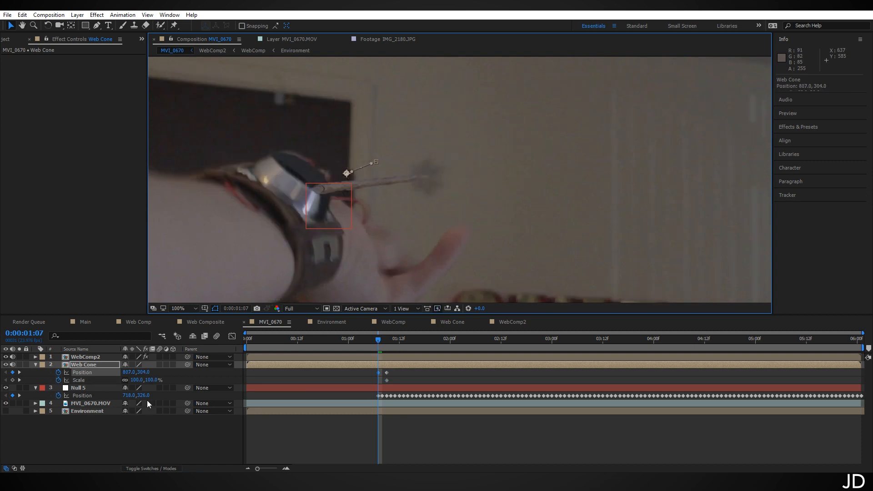
{"action": "left_click_drag", "start_coordinate": [152, 384], "coordinate": [133, 383]}
{"action": "left_click_drag", "start_coordinate": [412, 200], "coordinate": [429, 200]}
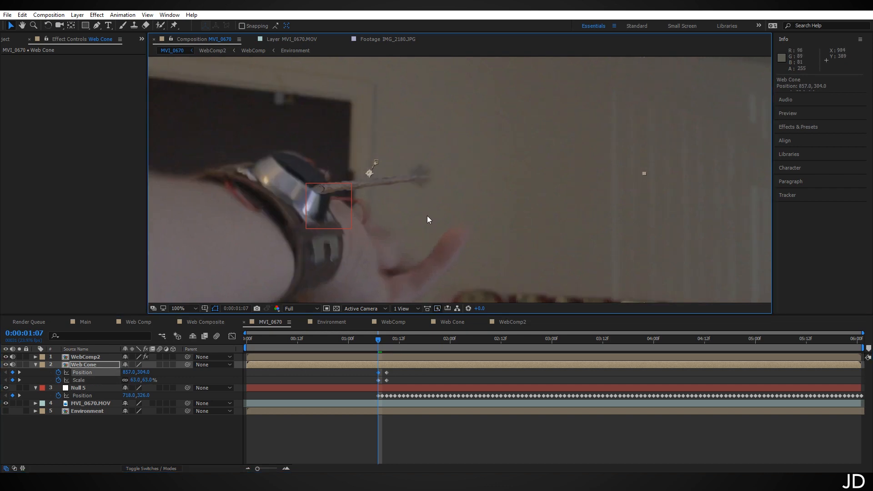
Examine the cone's growth frame by frame from 0:00:01:06, and where the strand meets the fist at 0:00:02:02.
{"action": "key", "text": "Page_Up"}
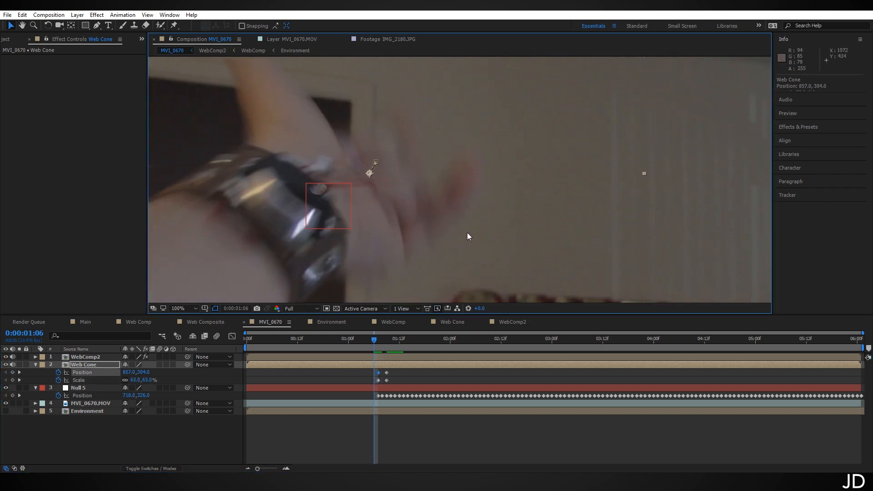
{"action": "left_click", "coordinate": [197, 442]}
{"action": "key", "text": "Page_Down"}
{"action": "key", "text": "Page_Down"}
{"action": "key", "text": "Page_Down"}
{"action": "key", "text": "Page_Down"}
{"action": "key", "text": "Page_Down"}
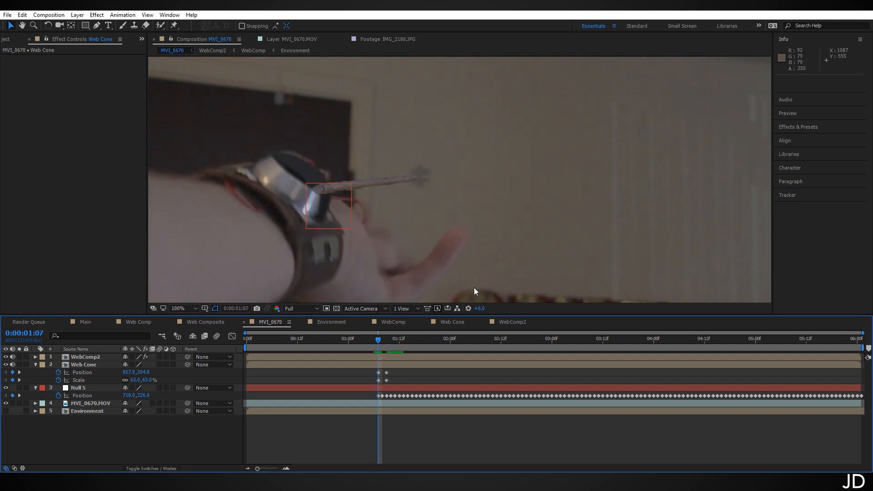
{"action": "scroll", "coordinate": [454, 278], "scroll_direction": "down", "scroll_amount": 1}
{"action": "left_click_drag", "start_coordinate": [386, 339], "coordinate": [395, 341]}
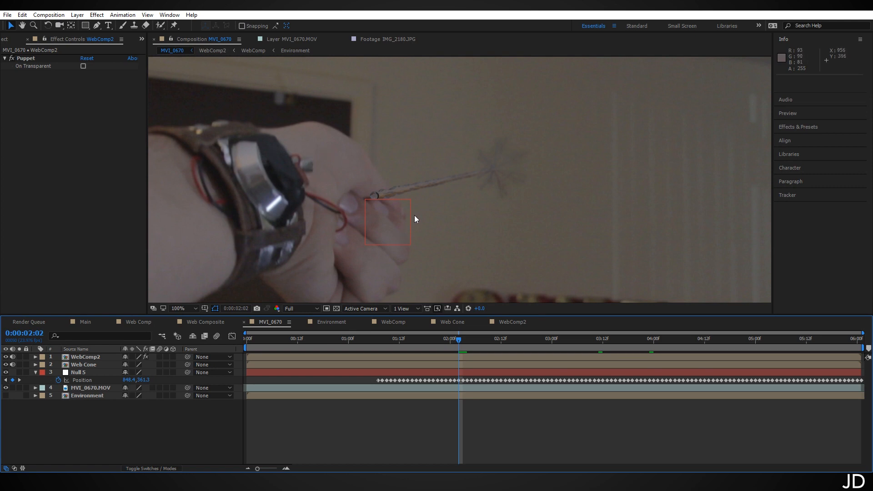
{"action": "key", "text": "period"}
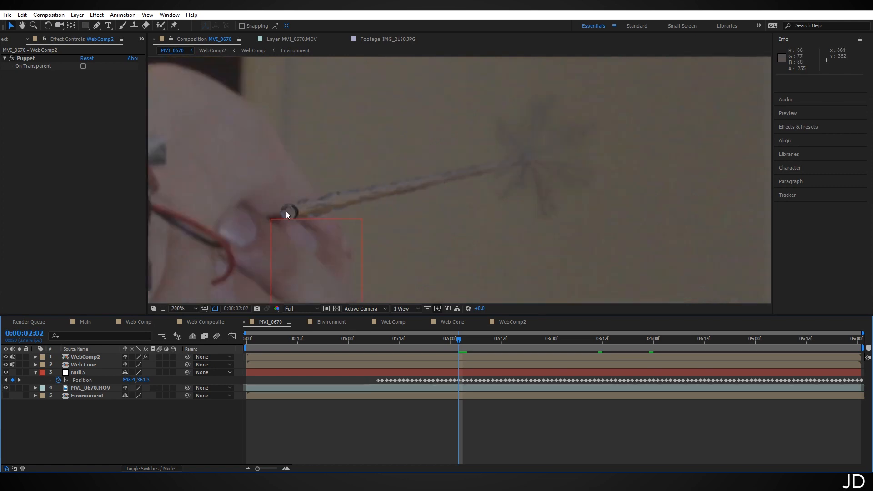
{"action": "key", "text": "comma"}
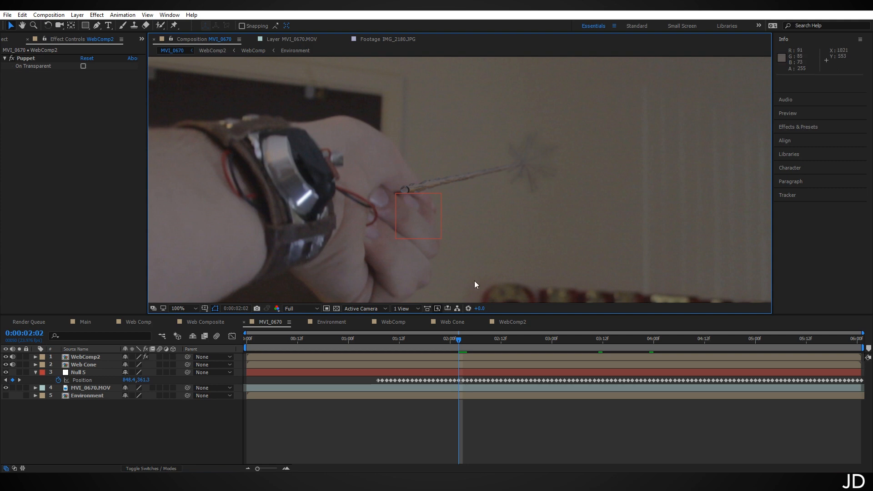
Duplicate the MVI_0670.MOV layer, move the copy above all other layers, and hide it.
{"action": "left_click", "coordinate": [102, 389]}
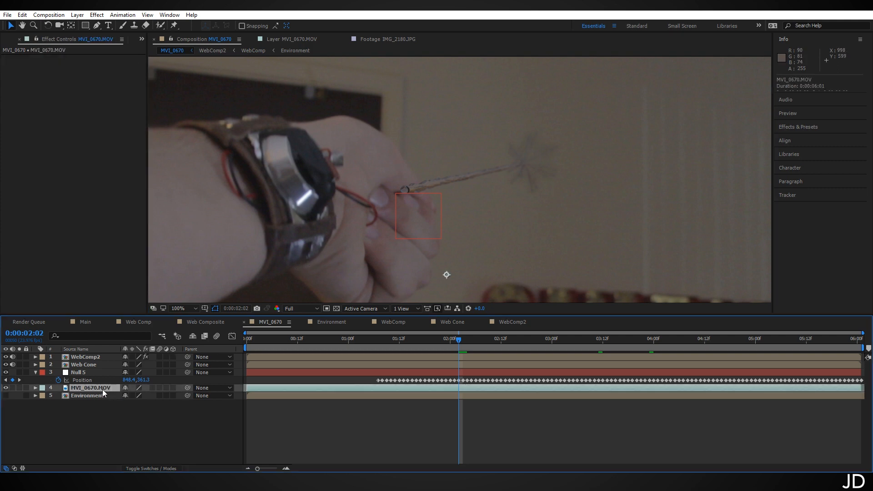
{"action": "key", "text": "ctrl+d"}
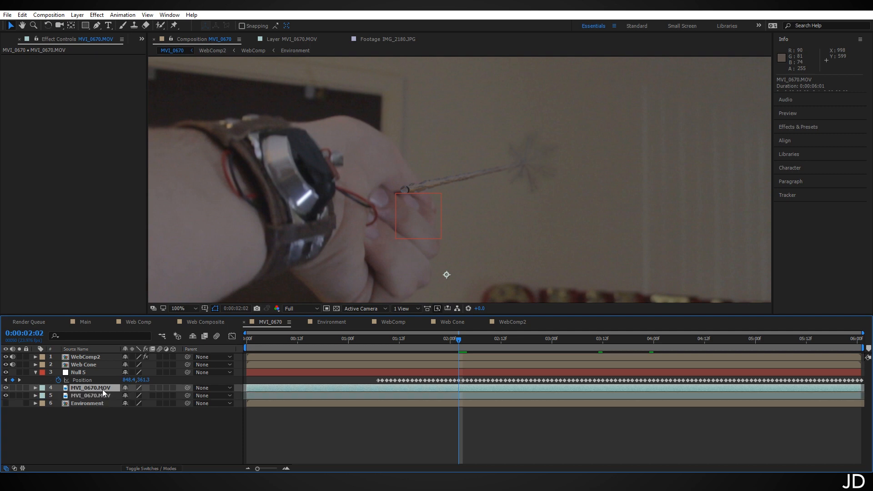
{"action": "left_click_drag", "start_coordinate": [102, 390], "coordinate": [110, 356]}
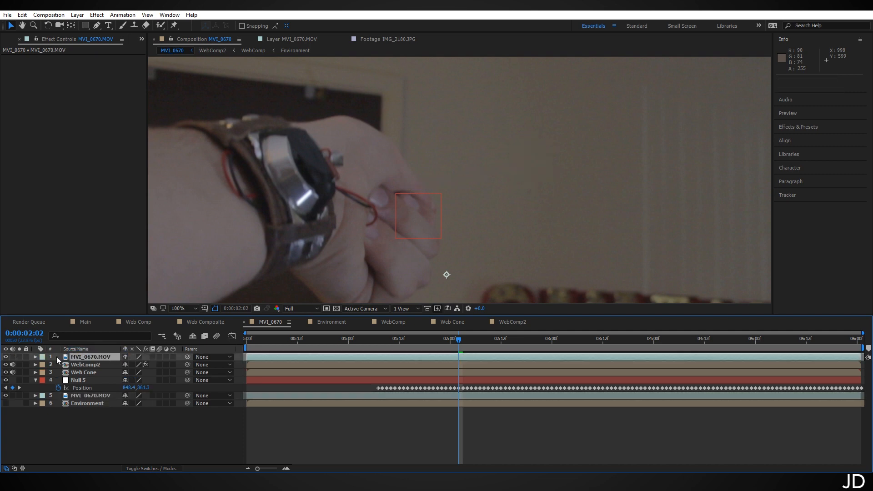
{"action": "left_click", "coordinate": [6, 357]}
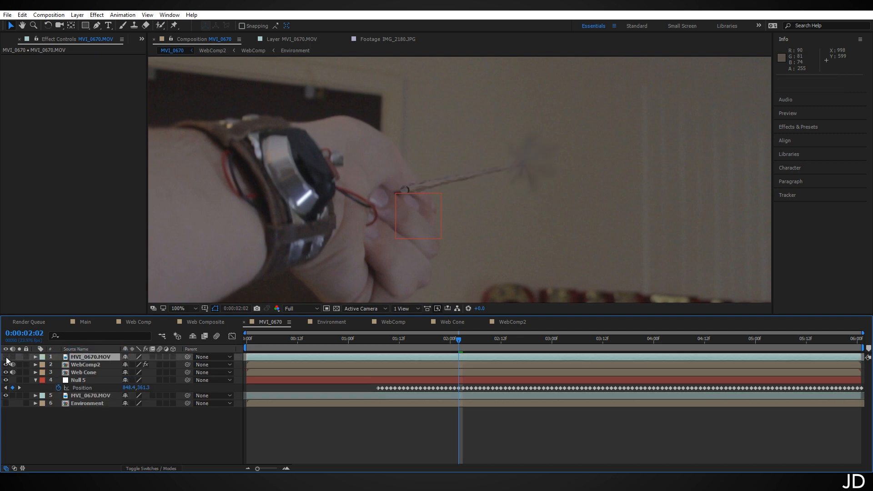
Draw a closed mask on the top MVI_0670.MOV copy, tracing the knuckle edge and enclosing the fingers around the strand's base.
{"action": "left_click", "coordinate": [97, 25]}
{"action": "key", "text": "period"}
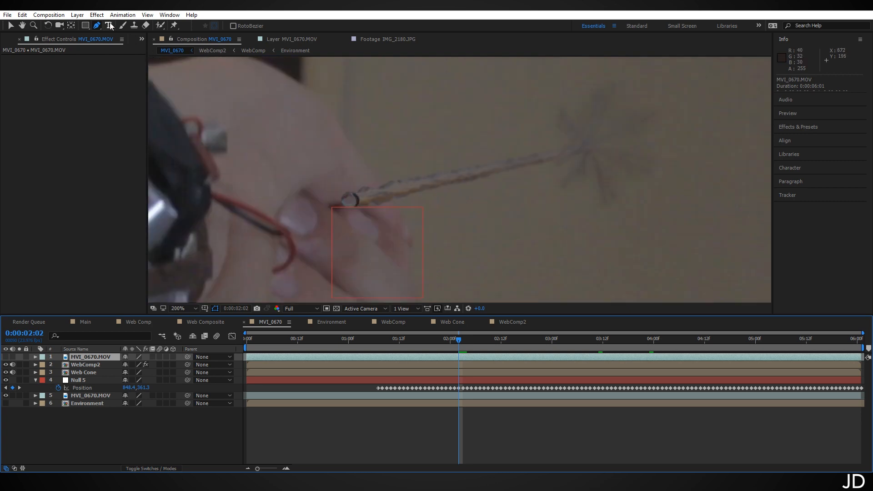
{"action": "left_click", "coordinate": [344, 130]}
{"action": "left_click", "coordinate": [361, 160]}
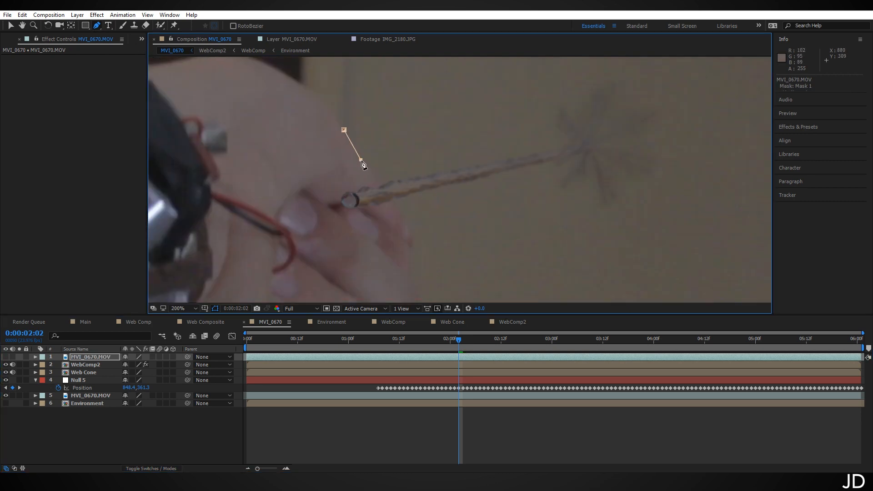
{"action": "left_click", "coordinate": [382, 184]}
{"action": "left_click", "coordinate": [401, 213]}
{"action": "left_click", "coordinate": [409, 229]}
{"action": "left_click", "coordinate": [410, 244]}
{"action": "left_click", "coordinate": [408, 264]}
{"action": "key", "text": "comma"}
{"action": "left_click", "coordinate": [437, 237]}
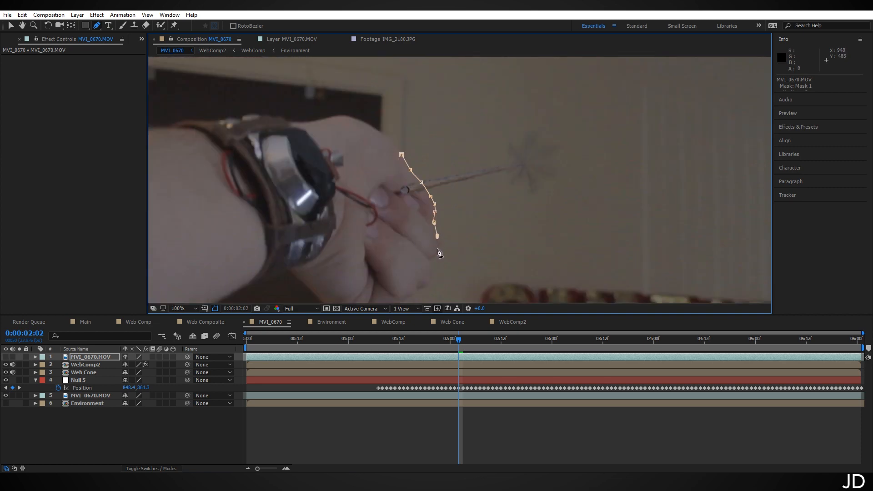
{"action": "left_click", "coordinate": [427, 254]}
{"action": "left_click", "coordinate": [386, 235]}
{"action": "left_click", "coordinate": [363, 189]}
{"action": "left_click", "coordinate": [364, 158]}
{"action": "left_click", "coordinate": [378, 150]}
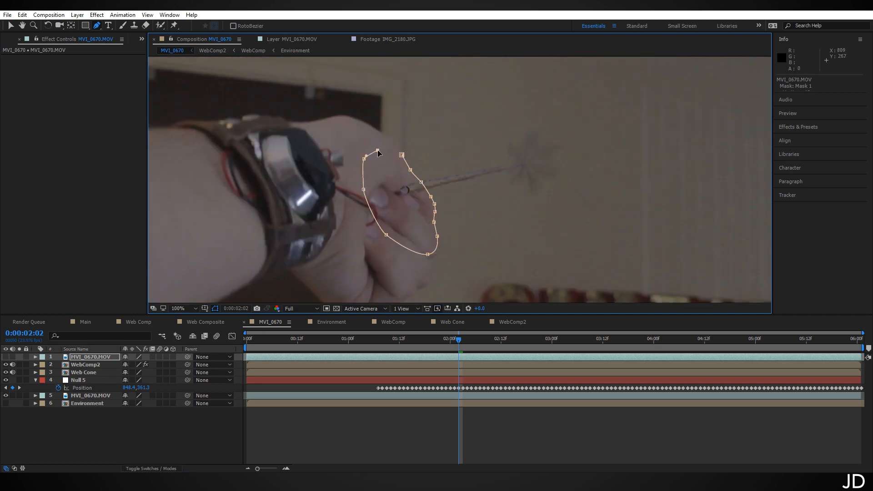
{"action": "left_click", "coordinate": [402, 155]}
{"action": "key", "text": "v"}
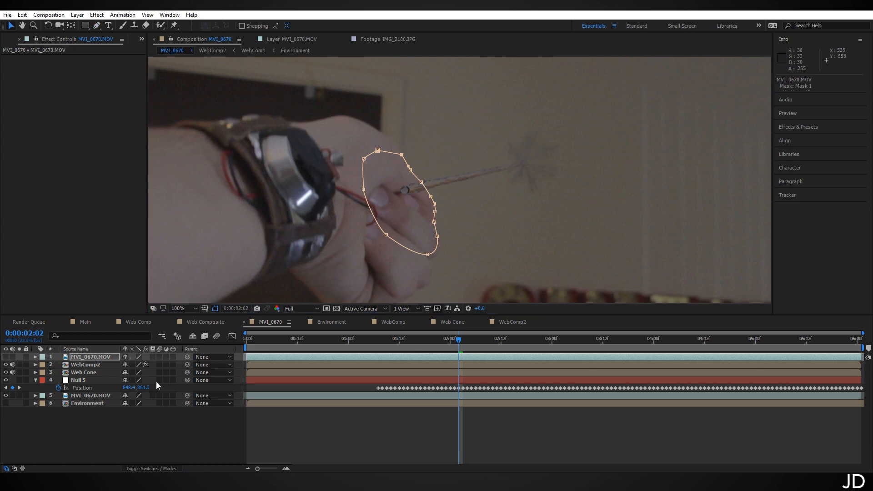
Reveal Mask 1 on the top MVI_0670.MOV layer and enable Mask Path keyframing at 0:00:02:02.
{"action": "left_click", "coordinate": [110, 358]}
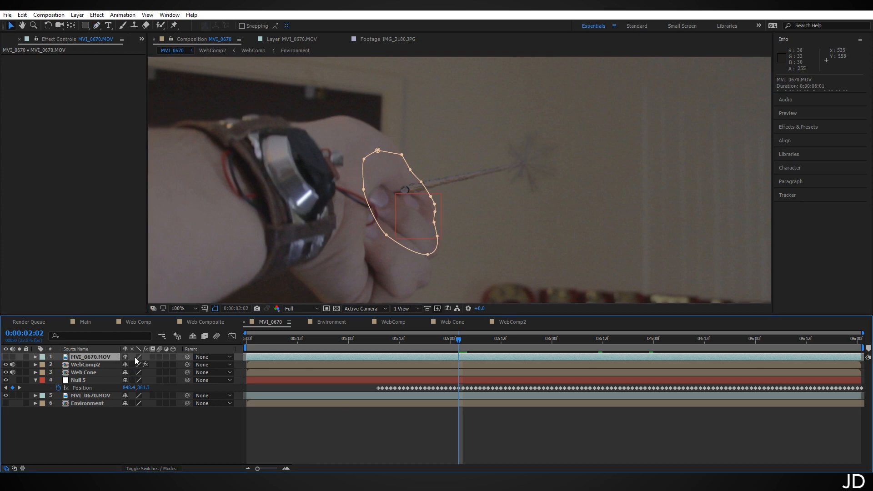
{"action": "key", "text": "m"}
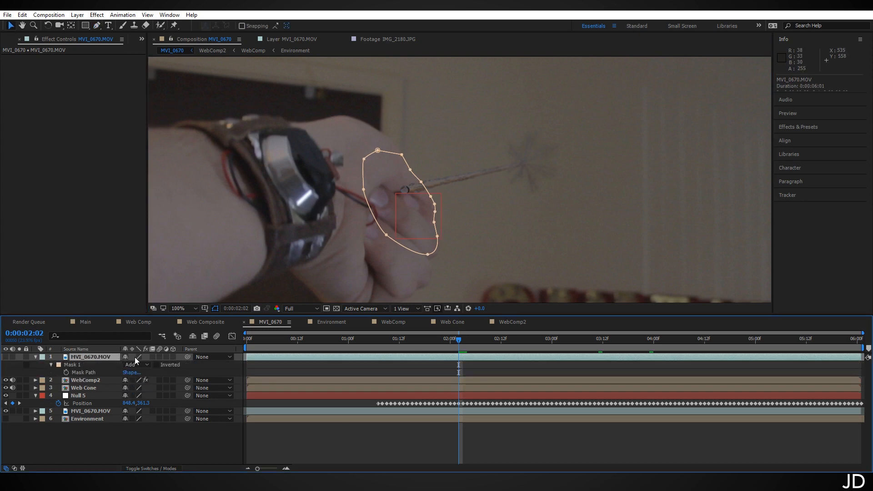
{"action": "left_click", "coordinate": [67, 372]}
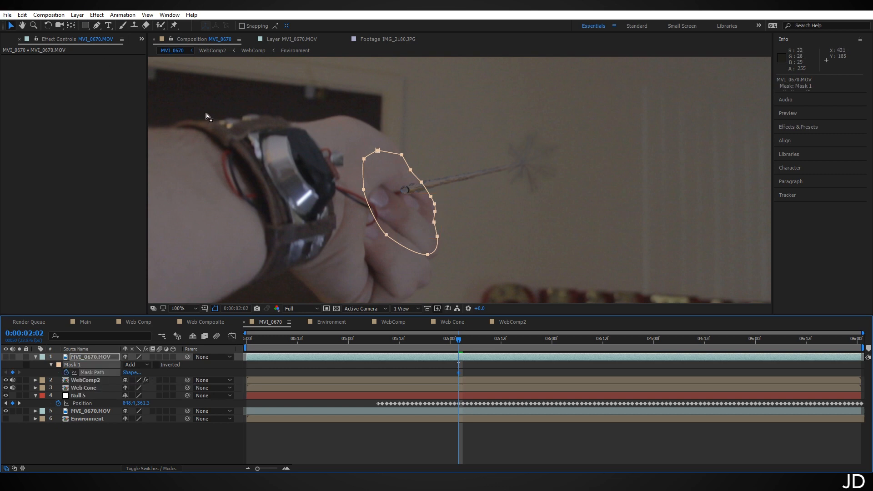
Keyframe Mask 1's path from 0:00:02:02 to about 0:00:03:00, reshaping it to follow the moving fingers.
{"action": "key", "text": "period"}
{"action": "left_click", "coordinate": [404, 183]}
{"action": "key", "text": "Page_Down"}
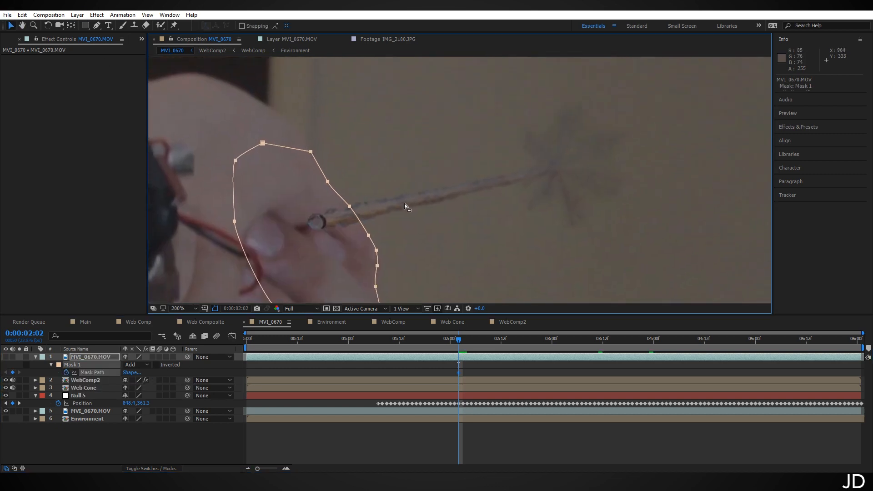
{"action": "left_click_drag", "start_coordinate": [367, 236], "coordinate": [394, 255]}
{"action": "key", "text": "Page_Down"}
{"action": "key", "text": "Page_Down"}
{"action": "key", "text": "Page_Down"}
{"action": "key", "text": "Page_Down"}
{"action": "key", "text": "Page_Down"}
{"action": "key", "text": "Page_Down"}
{"action": "key", "text": "Page_Down"}
{"action": "key", "text": "Page_Down"}
{"action": "key", "text": "Page_Down"}
{"action": "key", "text": "Page_Down"}
{"action": "key", "text": "Page_Down"}
{"action": "key", "text": "Page_Down"}
{"action": "key", "text": "Page_Down"}
{"action": "key", "text": "Page_Down"}
{"action": "key", "text": "Page_Down"}
{"action": "key", "text": "Page_Down"}
{"action": "key", "text": "Page_Down"}
{"action": "key", "text": "Page_Down"}
{"action": "key", "text": "Page_Down"}
{"action": "key", "text": "Page_Down"}
{"action": "key", "text": "Page_Down"}
{"action": "left_click_drag", "start_coordinate": [328, 223], "coordinate": [352, 159]}
Continue the Mask Path keyframes to about 0:00:03:11, refitting the points frame by frame where the strand leaves the fist.
{"action": "key", "text": "Page_Down"}
{"action": "key", "text": "Page_Down"}
{"action": "key", "text": "Page_Down"}
{"action": "key", "text": "Page_Down"}
{"action": "double_click", "coordinate": [334, 218]}
{"action": "key", "text": "Return"}
{"action": "key", "text": "Page_Down"}
{"action": "key", "text": "Page_Down"}
{"action": "key", "text": "Page_Down"}
{"action": "key", "text": "Page_Down"}
{"action": "key", "text": "Page_Down"}
{"action": "key", "text": "Page_Down"}
{"action": "key", "text": "Page_Down"}
{"action": "left_click_drag", "start_coordinate": [327, 207], "coordinate": [316, 190]}
Keyframe the mask path on every second frame up to about 0:00:04:05, keeping its edge on the fingertips.
{"action": "key", "text": "Page_Down"}
{"action": "key", "text": "Page_Down"}
{"action": "key", "text": "Page_Down"}
{"action": "key", "text": "Page_Down"}
{"action": "key", "text": "Page_Down"}
{"action": "key", "text": "Page_Down"}
{"action": "key", "text": "Page_Down"}
{"action": "key", "text": "Page_Down"}
{"action": "key", "text": "Page_Down"}
{"action": "key", "text": "Page_Down"}
{"action": "key", "text": "Page_Down"}
{"action": "key", "text": "Page_Down"}
{"action": "key", "text": "Page_Down"}
{"action": "key", "text": "Page_Down"}
{"action": "key", "text": "Page_Down"}
{"action": "key", "text": "Page_Down"}
{"action": "key", "text": "Page_Down"}
{"action": "key", "text": "Page_Down"}
{"action": "left_click_drag", "start_coordinate": [298, 267], "coordinate": [277, 277]}
Step back through the Mask Path keyframes from about 0:00:04:05 to examine how the mask fits the fist and strand.
{"action": "key", "text": "Page_Up"}
{"action": "key", "text": "Page_Up"}
{"action": "key", "text": "Page_Up"}
{"action": "key", "text": "Page_Up"}
{"action": "key", "text": "Page_Up"}
{"action": "key", "text": "Page_Up"}
{"action": "key", "text": "Page_Up"}
{"action": "key", "text": "Page_Up"}
{"action": "key", "text": "Page_Up"}
{"action": "key", "text": "Page_Up"}
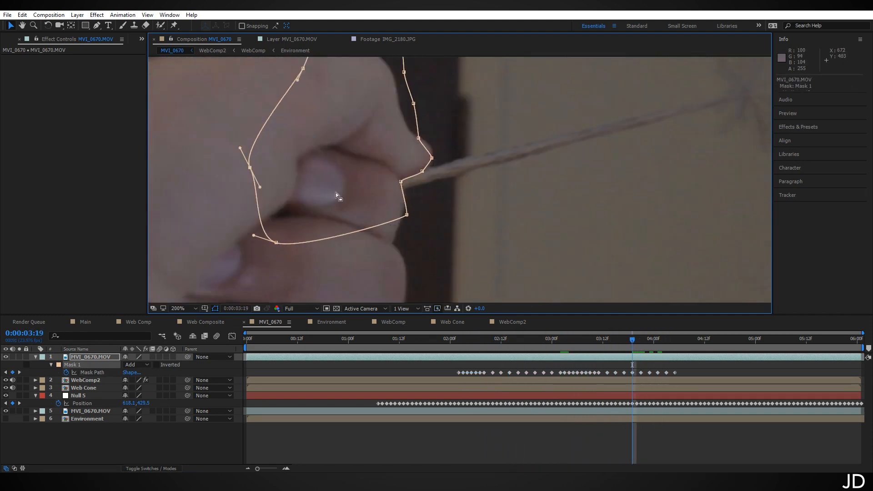
{"action": "key", "text": "Page_Up"}
{"action": "key", "text": "Page_Up"}
{"action": "key", "text": "Page_Up"}
{"action": "key", "text": "Page_Up"}
{"action": "key", "text": "Page_Up"}
{"action": "key", "text": "Page_Up"}
{"action": "key", "text": "Page_Up"}
{"action": "key", "text": "Page_Up"}
{"action": "key", "text": "Page_Up"}
{"action": "key", "text": "Page_Up"}
{"action": "key", "text": "Page_Up"}
{"action": "key", "text": "Page_Up"}
{"action": "key", "text": "Page_Up"}
{"action": "key", "text": "Page_Up"}
{"action": "key", "text": "Page_Up"}
{"action": "key", "text": "Page_Up"}
{"action": "key", "text": "Page_Up"}
Keyframe Mask 1's path on about every second frame through 0:00:04:13, keeping its edge on the fingertips at the strand's base.
{"action": "key", "text": "Page_Down"}
{"action": "key", "text": "Page_Down"}
{"action": "key", "text": "Page_Down"}
{"action": "key", "text": "Page_Down"}
{"action": "key", "text": "Page_Down"}
{"action": "key", "text": "Page_Down"}
{"action": "key", "text": "Page_Down"}
{"action": "key", "text": "Page_Down"}
{"action": "key", "text": "Page_Down"}
{"action": "key", "text": "Page_Down"}
{"action": "key", "text": "Page_Down"}
{"action": "key", "text": "Page_Down"}
{"action": "key", "text": "Page_Down"}
{"action": "key", "text": "Page_Down"}
{"action": "key", "text": "Page_Down"}
{"action": "key", "text": "Page_Down"}
{"action": "key", "text": "Page_Down"}
{"action": "key", "text": "Page_Down"}
{"action": "key", "text": "Page_Down"}
{"action": "key", "text": "Page_Down"}
{"action": "key", "text": "Page_Down"}
{"action": "key", "text": "Page_Down"}
{"action": "key", "text": "Page_Down"}
{"action": "key", "text": "Page_Down"}
{"action": "key", "text": "Page_Down"}
{"action": "key", "text": "Page_Down"}
{"action": "key", "text": "Page_Down"}
{"action": "key", "text": "Page_Down"}
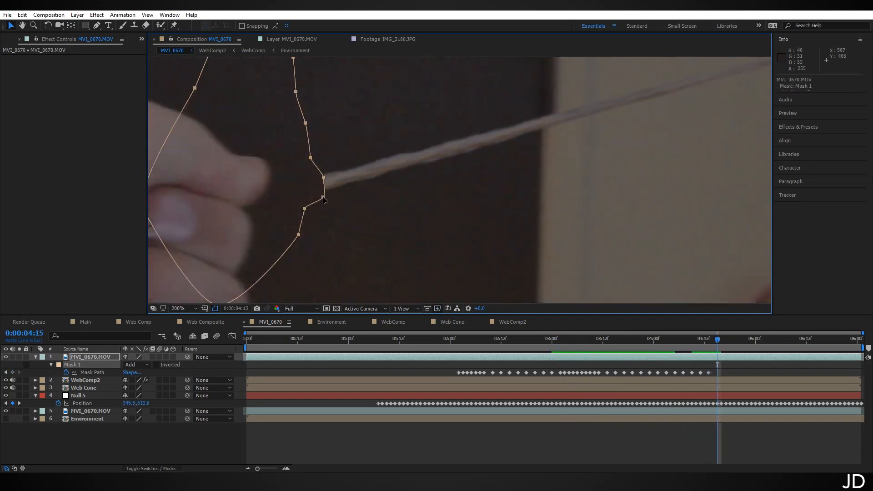
Continue the Mask Path keyframes to 0:00:06:00, refitting the points to the fist as the hand moves.
{"action": "key", "text": "Page_Down"}
{"action": "key", "text": "Page_Down"}
{"action": "key", "text": "Page_Down"}
{"action": "key", "text": "Page_Down"}
{"action": "key", "text": "Page_Down"}
{"action": "key", "text": "Page_Down"}
{"action": "key", "text": "Page_Down"}
{"action": "key", "text": "Page_Down"}
{"action": "key", "text": "Page_Down"}
{"action": "key", "text": "Page_Down"}
{"action": "left_click_drag", "start_coordinate": [486, 164], "coordinate": [364, 123]}
{"action": "key", "text": "Page_Down"}
{"action": "key", "text": "Page_Down"}
{"action": "key", "text": "Page_Down"}
{"action": "key", "text": "Page_Down"}
{"action": "key", "text": "Page_Down"}
{"action": "key", "text": "Page_Down"}
{"action": "key", "text": "Page_Down"}
{"action": "key", "text": "Page_Down"}
{"action": "key", "text": "Page_Down"}
{"action": "key", "text": "Page_Down"}
{"action": "key", "text": "Page_Down"}
{"action": "key", "text": "Page_Down"}
{"action": "key", "text": "Page_Down"}
{"action": "key", "text": "Page_Down"}
{"action": "key", "text": "Page_Down"}
{"action": "key", "text": "Page_Down"}
{"action": "key", "text": "Page_Down"}
{"action": "key", "text": "Page_Down"}
{"action": "key", "text": "Page_Down"}
{"action": "key", "text": "Page_Down"}
{"action": "key", "text": "Page_Down"}
{"action": "key", "text": "Page_Down"}
{"action": "key", "text": "Page_Down"}
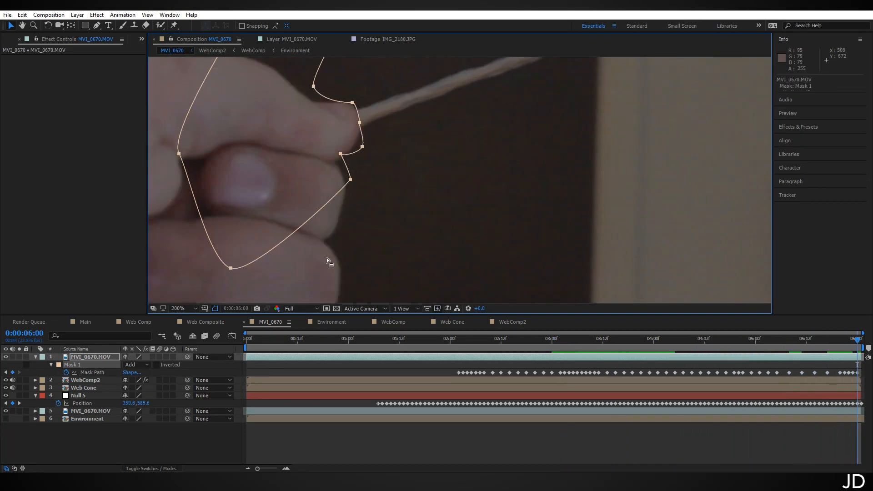
Keyframe the mask path backward from about 0:00:01:23 to 0:00:01:07, reshaping it around the wrist and hand beside the strand.
{"action": "left_click", "coordinate": [445, 339]}
{"action": "key", "text": "Page_Up"}
{"action": "key", "text": "Page_Up"}
{"action": "key", "text": "Page_Up"}
{"action": "key", "text": "Page_Up"}
{"action": "key", "text": "Page_Up"}
{"action": "key", "text": "Page_Up"}
{"action": "key", "text": "Page_Up"}
{"action": "key", "text": "Page_Up"}
{"action": "key", "text": "Page_Up"}
{"action": "left_click_drag", "start_coordinate": [463, 169], "coordinate": [397, 185]}
{"action": "key", "text": "Page_Up"}
{"action": "key", "text": "Page_Up"}
{"action": "key", "text": "Page_Up"}
{"action": "key", "text": "Page_Up"}
{"action": "key", "text": "Page_Up"}
{"action": "key", "text": "Page_Up"}
{"action": "key", "text": "Page_Up"}
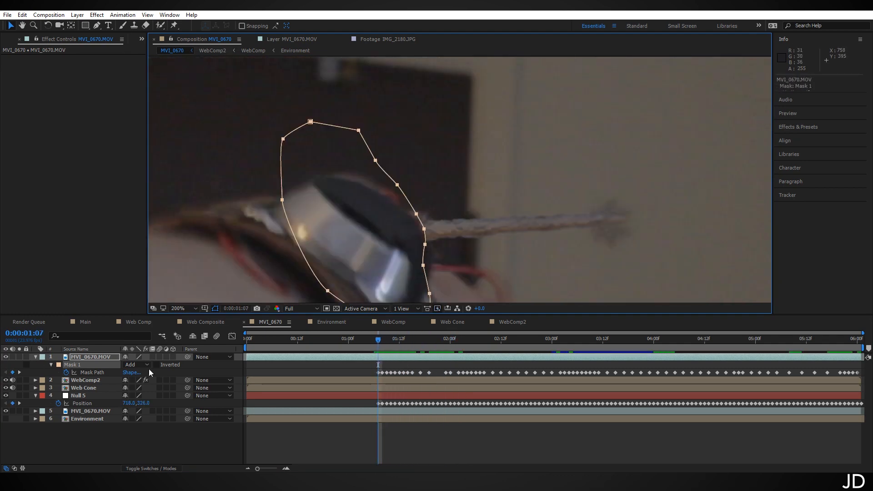
Trim the masked hand layer to start at 0:00:01:07 and feather Mask 1 by 3 pixels.
{"action": "key", "text": "alt+bracketleft"}
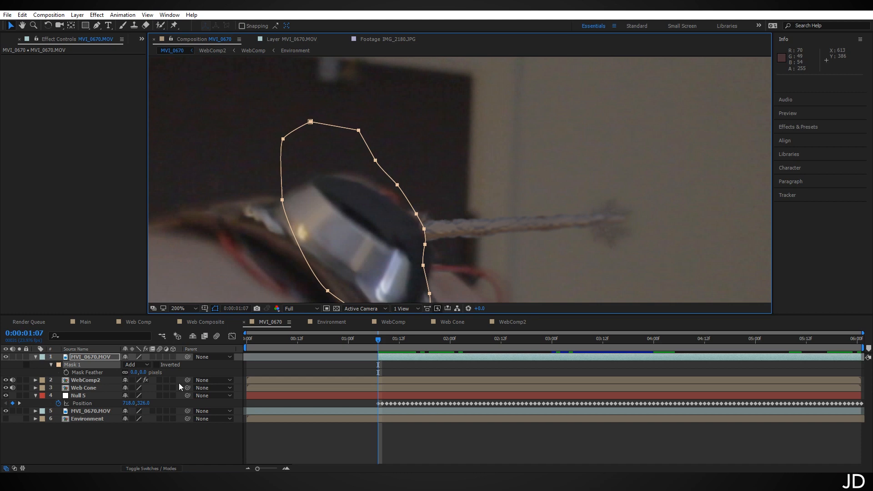
{"action": "left_click", "coordinate": [143, 372]}
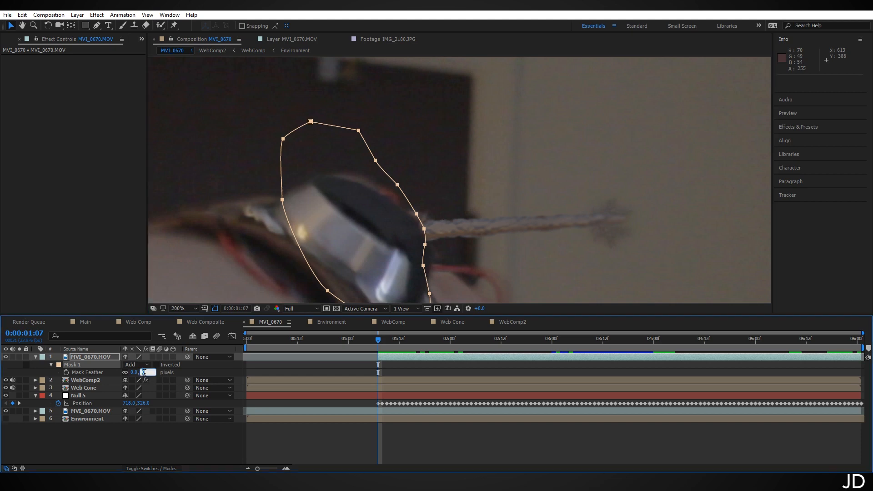
{"action": "type", "text": "3"}
{"action": "key", "text": "Return"}
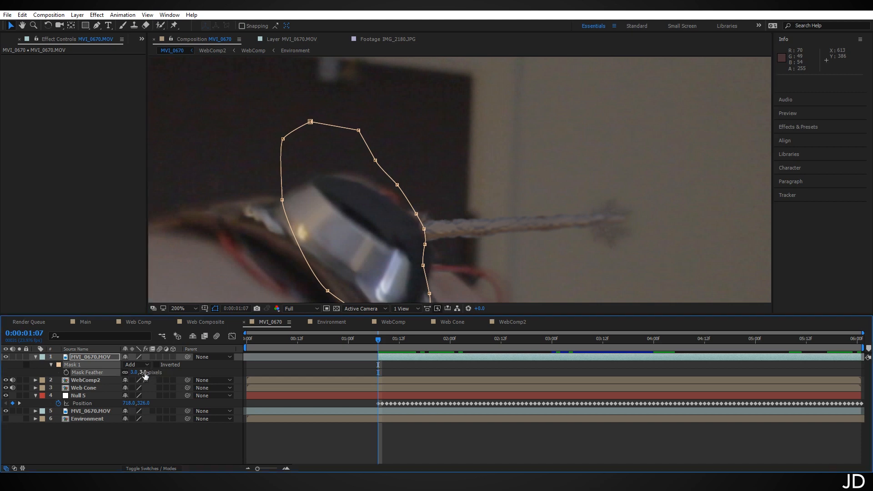
{"action": "left_click", "coordinate": [143, 443]}
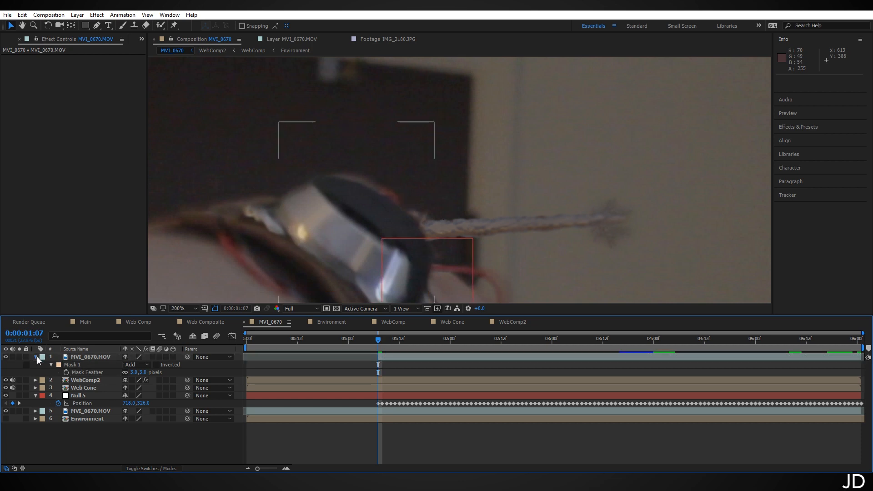
Collapse the masked hand layer and check the strand's base against the fist up to 0:00:02:02.
{"action": "left_click", "coordinate": [36, 357]}
{"action": "scroll", "coordinate": [454, 181], "scroll_direction": "down", "scroll_amount": 3}
{"action": "left_click", "coordinate": [391, 347]}
{"action": "left_click_drag", "start_coordinate": [391, 347], "coordinate": [458, 350]}
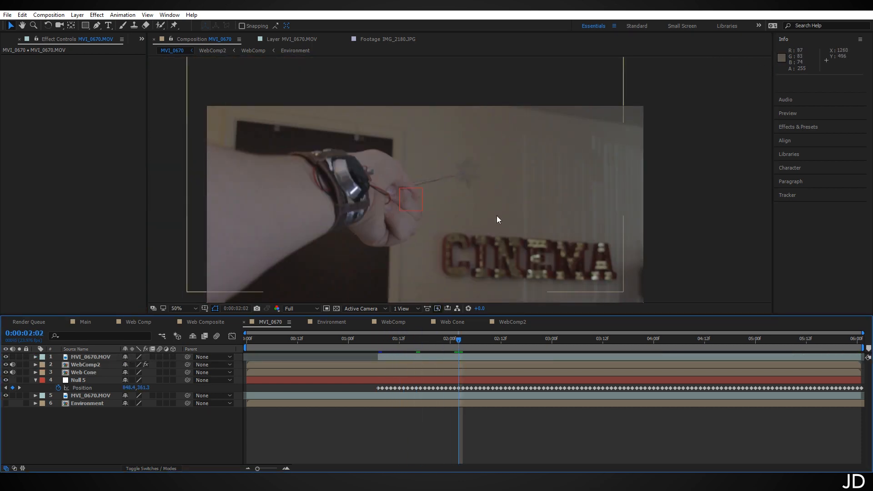
{"action": "scroll", "coordinate": [477, 228], "scroll_direction": "up", "scroll_amount": 2}
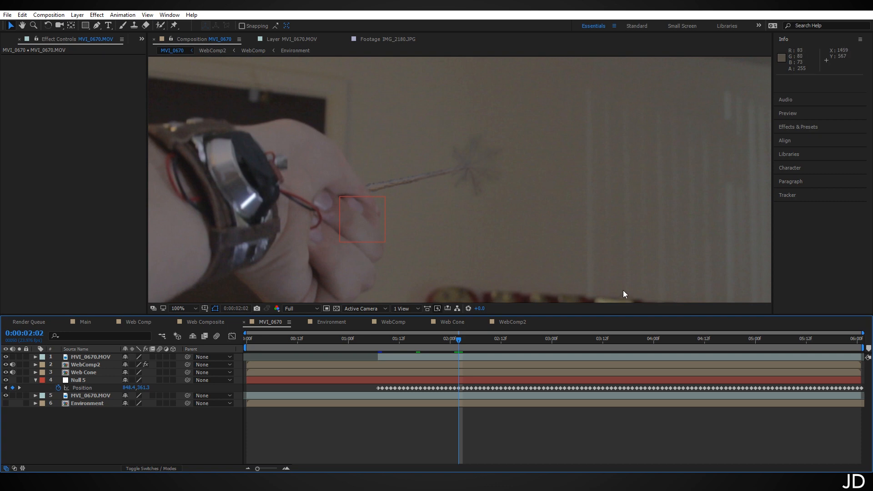
Copy the full MVI_0670.MOV layer into WebComp2 beneath WebComp and make it a guide layer.
{"action": "key", "text": "Home"}
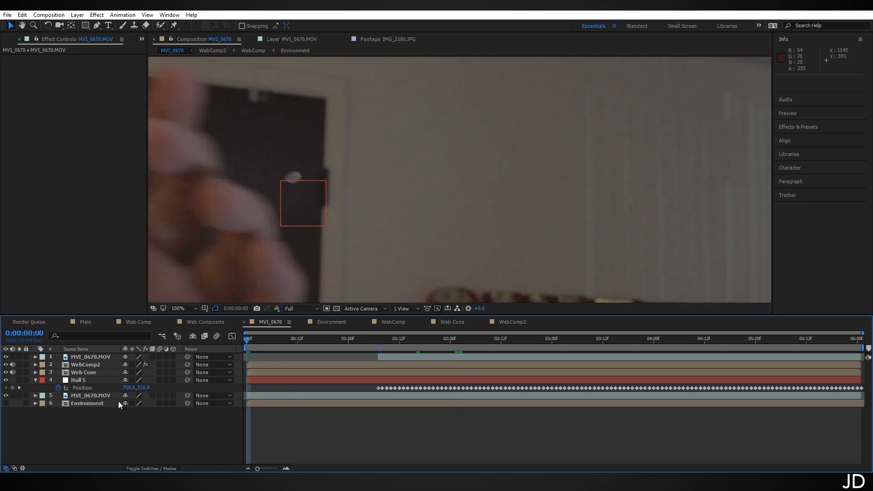
{"action": "left_click", "coordinate": [103, 394]}
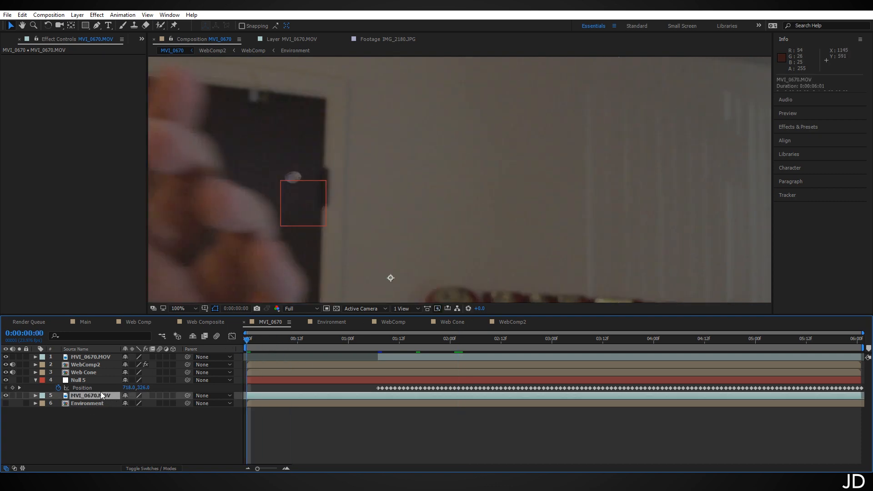
{"action": "key", "text": "ctrl+c"}
{"action": "left_click", "coordinate": [519, 322]}
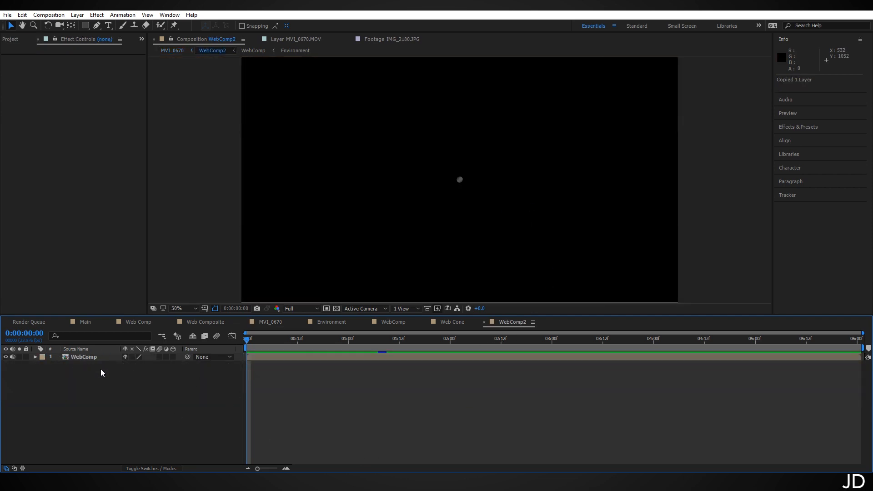
{"action": "key", "text": "ctrl+v"}
{"action": "left_click_drag", "start_coordinate": [97, 361], "coordinate": [97, 376]}
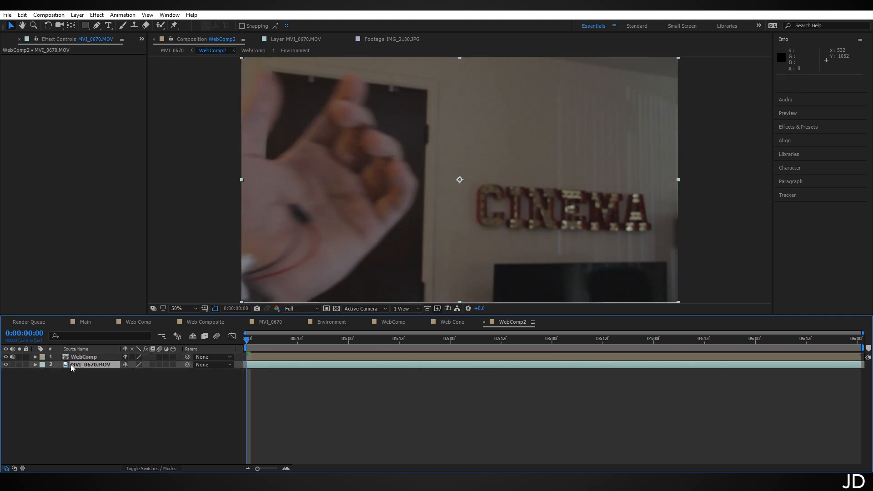
{"action": "right_click", "coordinate": [95, 368]}
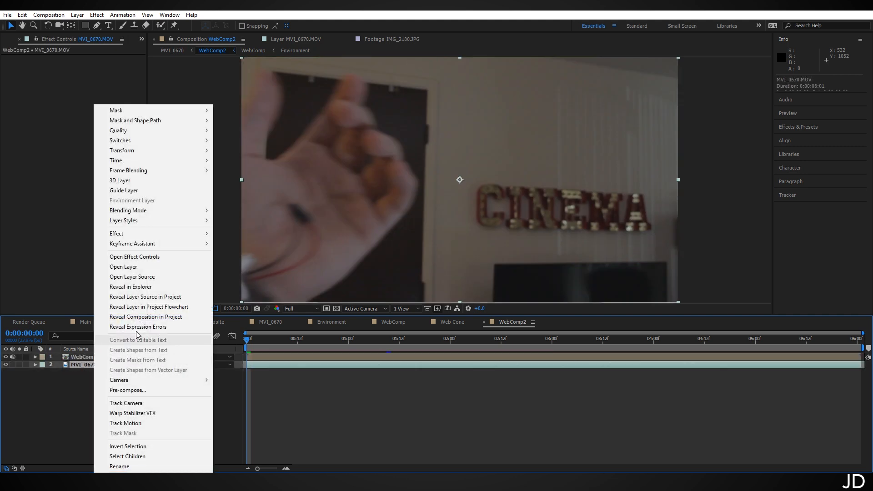
{"action": "left_click", "coordinate": [148, 194]}
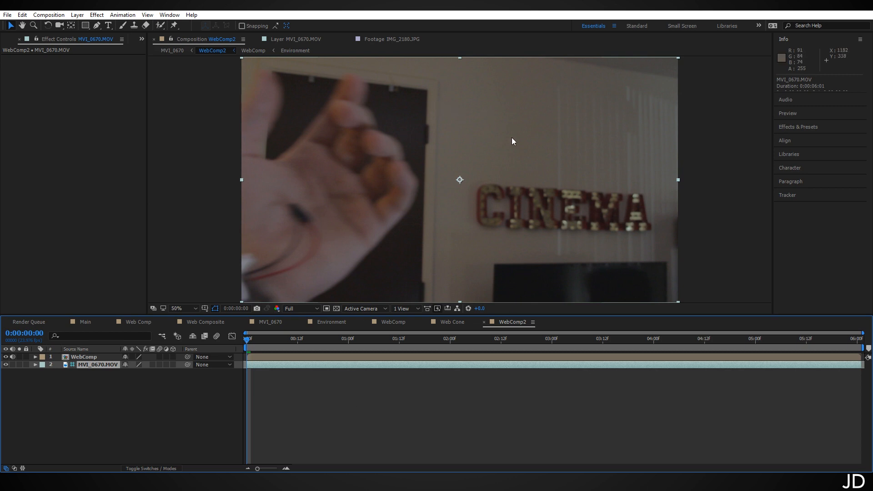
Step through WebComp2 between 0:00:01:06 and 0:00:01:09 to examine the strand's first frames against the footage.
{"action": "key", "text": "period"}
{"action": "key", "text": "period"}
{"action": "key", "text": "period"}
{"action": "key", "text": "period"}
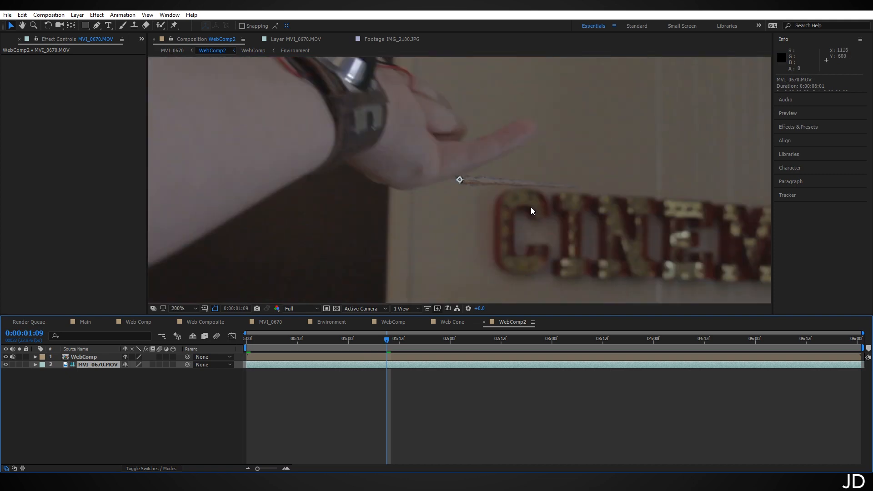
{"action": "scroll", "coordinate": [530, 206], "scroll_direction": "down", "scroll_amount": 2}
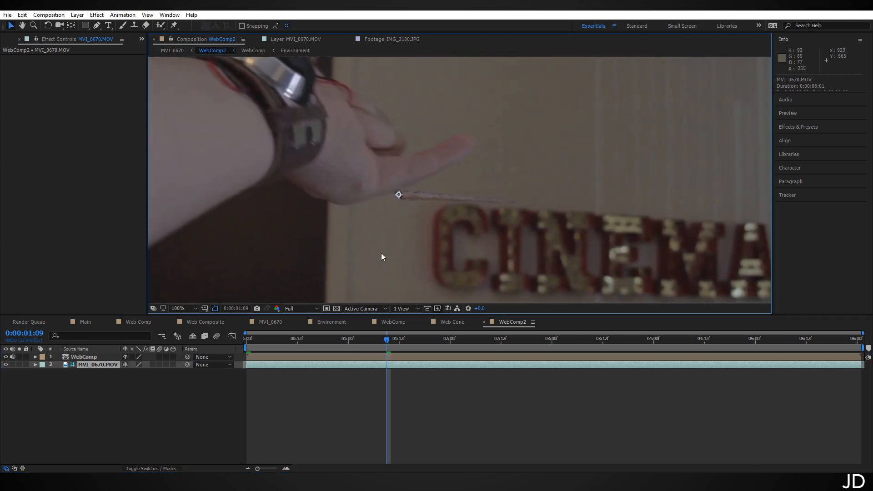
{"action": "key", "text": "Page_Up"}
{"action": "key", "text": "Page_Up"}
{"action": "key", "text": "Page_Up"}
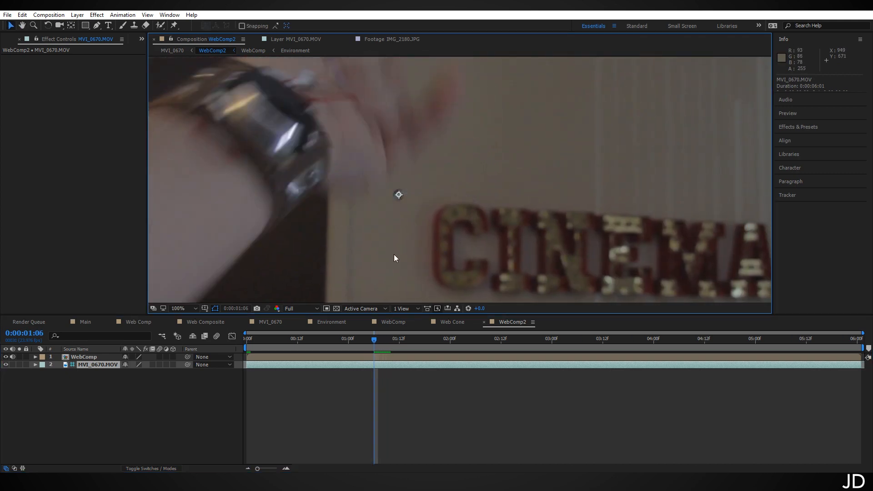
{"action": "key", "text": "Page_Down"}
{"action": "key", "text": "Page_Down"}
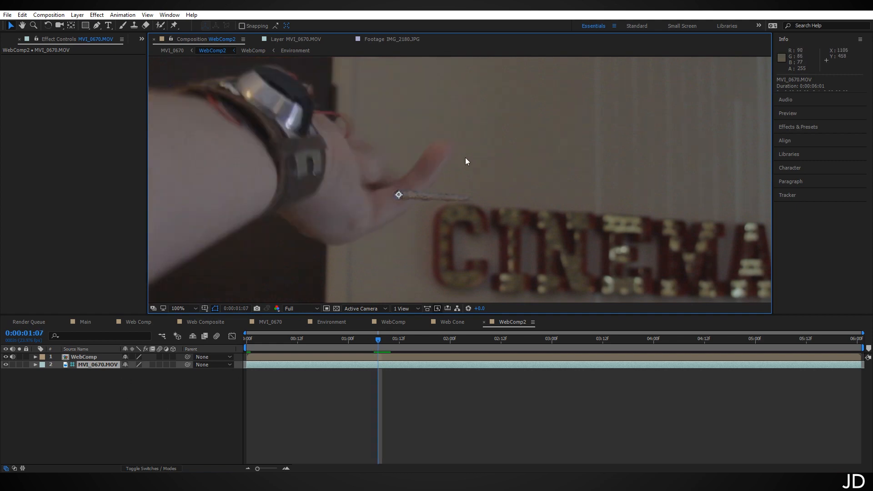
{"action": "key", "text": "Page_Down"}
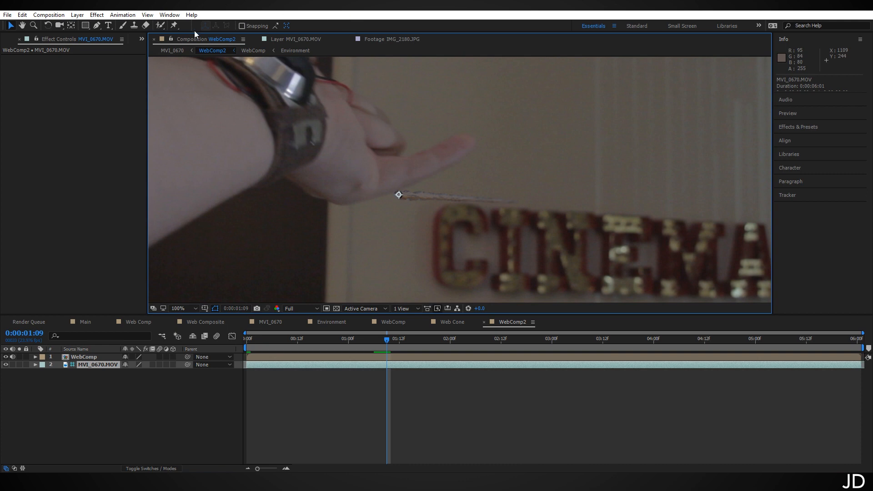
Place three Puppet pins on the WebComp strand at 0:00:01:09, at its base, middle and far tip.
{"action": "left_click", "coordinate": [175, 26]}
{"action": "left_click", "coordinate": [96, 357]}
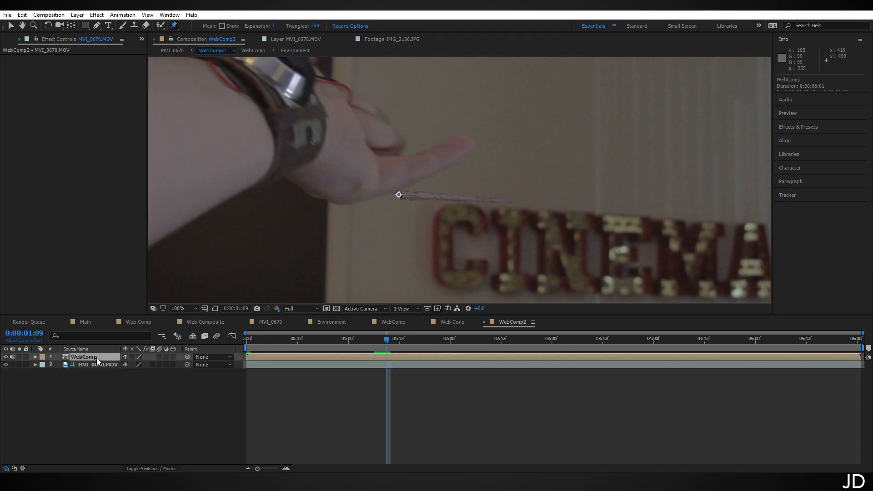
{"action": "scroll", "coordinate": [450, 206], "scroll_direction": "up", "scroll_amount": 1}
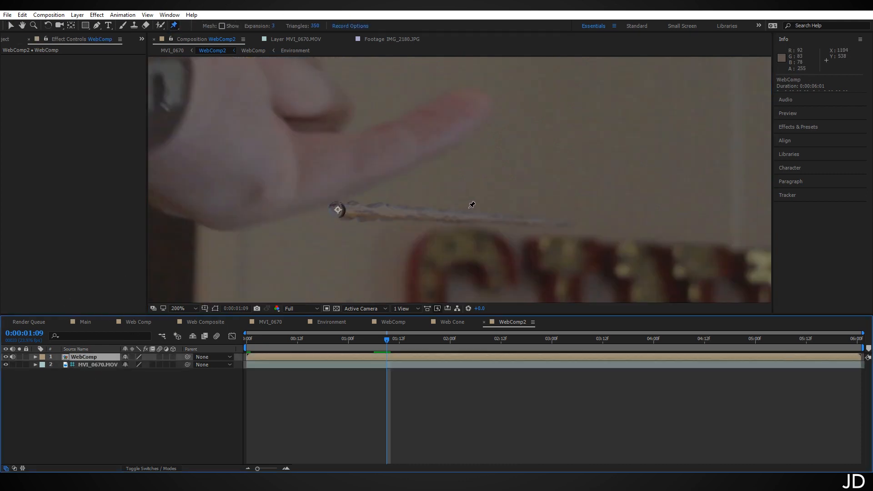
{"action": "left_click_drag", "start_coordinate": [464, 203], "coordinate": [397, 175]}
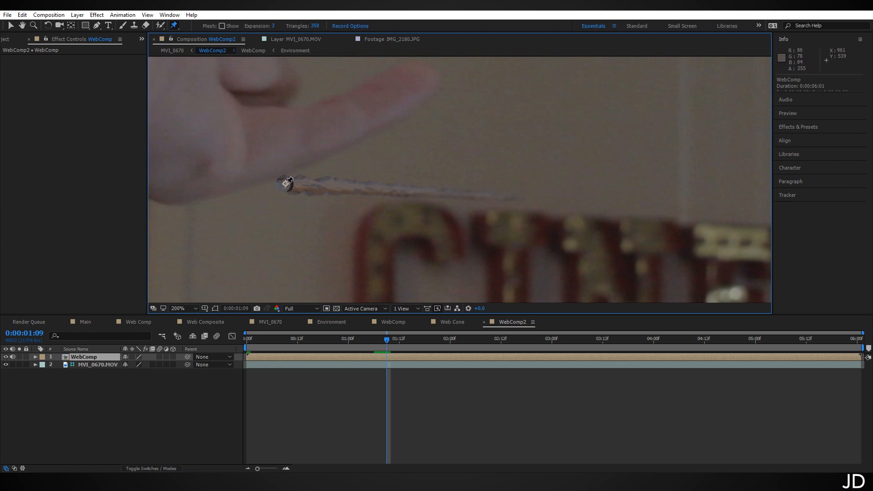
{"action": "left_click", "coordinate": [286, 183]}
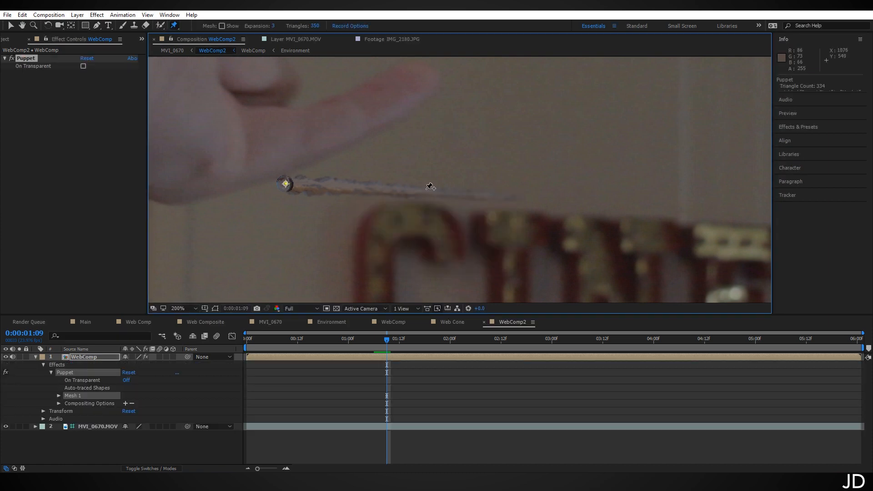
{"action": "left_click", "coordinate": [528, 198]}
Show the puppet pins' position keyframes and nudge the middle pin up to 1134, 546 at 0:00:01:09.
{"action": "key", "text": "v"}
{"action": "left_click", "coordinate": [97, 361]}
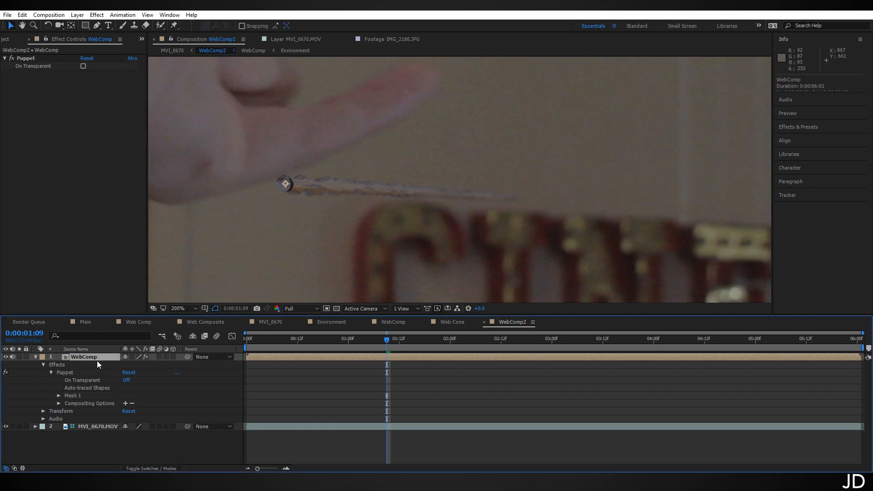
{"action": "key", "text": "u"}
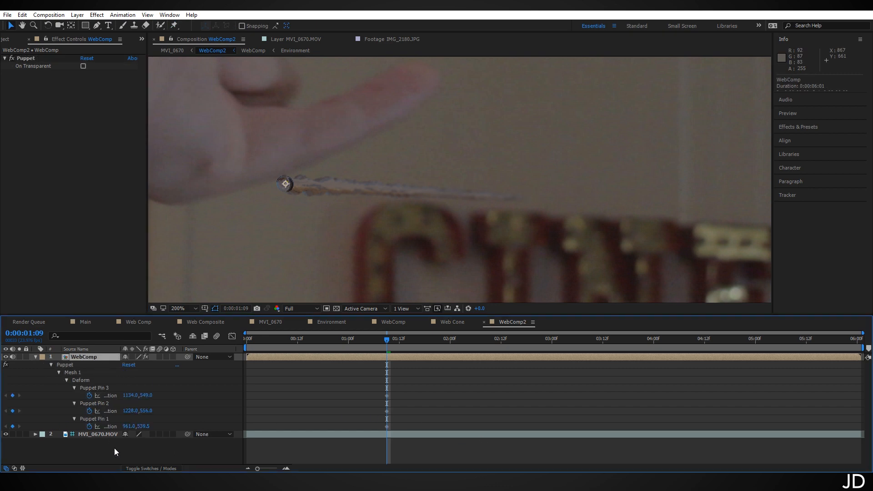
{"action": "left_click", "coordinate": [26, 58]}
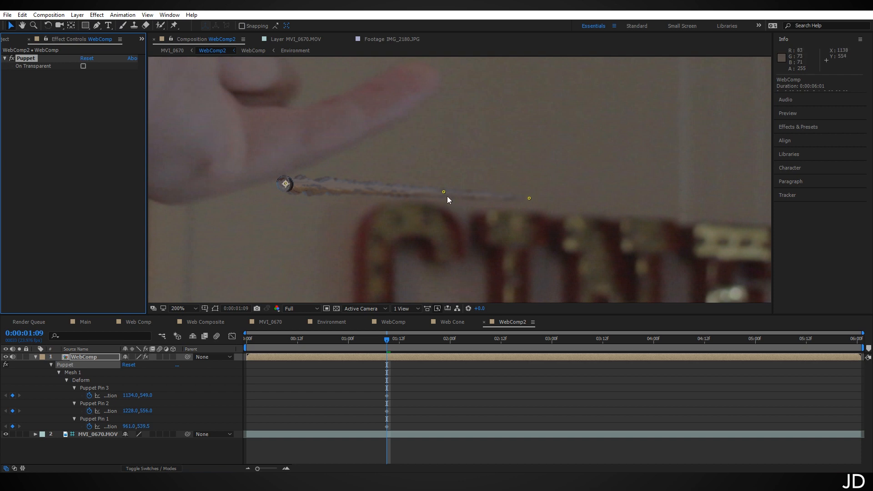
{"action": "left_click_drag", "start_coordinate": [443, 191], "coordinate": [444, 189]}
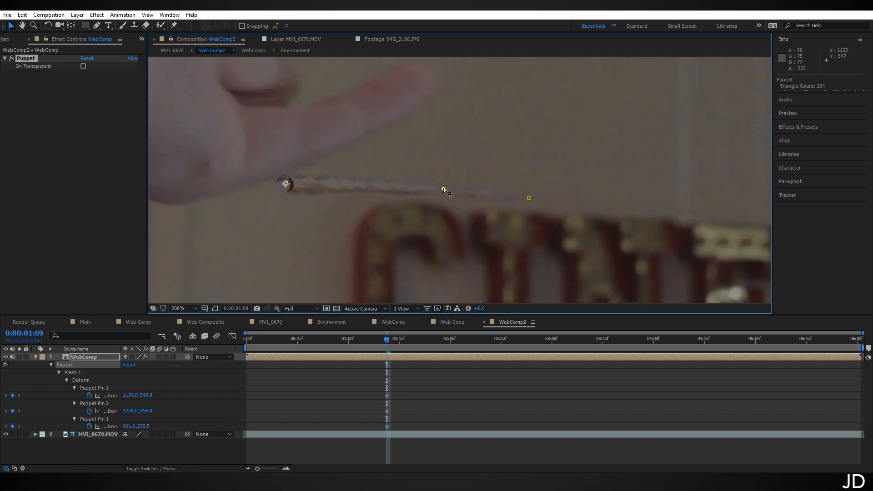
{"action": "scroll", "coordinate": [474, 237], "scroll_direction": "up", "scroll_amount": 1}
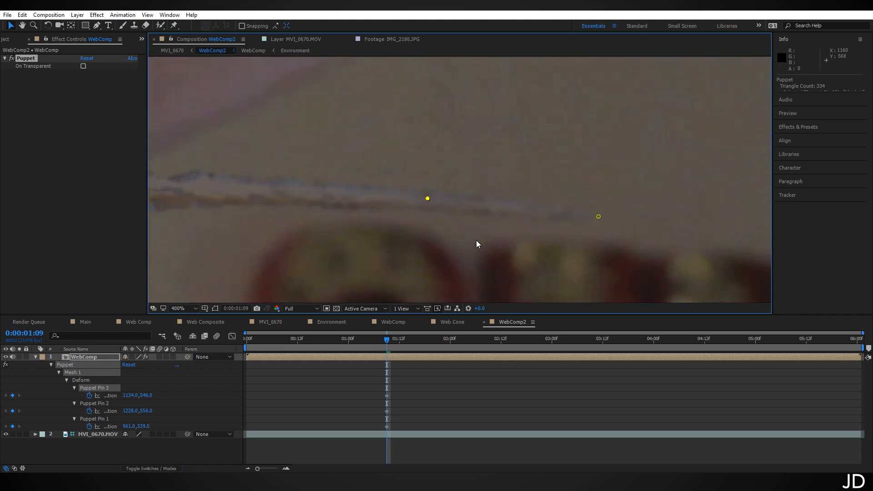
{"action": "scroll", "coordinate": [476, 243], "scroll_direction": "down", "scroll_amount": 1}
Keyframe the middle pin's position every second frame from 0:00:01:11 to 0:00:01:21 with slight up-and-down shifts, keeping those keyframes selected.
{"action": "key", "text": "Page_Down"}
{"action": "key", "text": "Page_Down"}
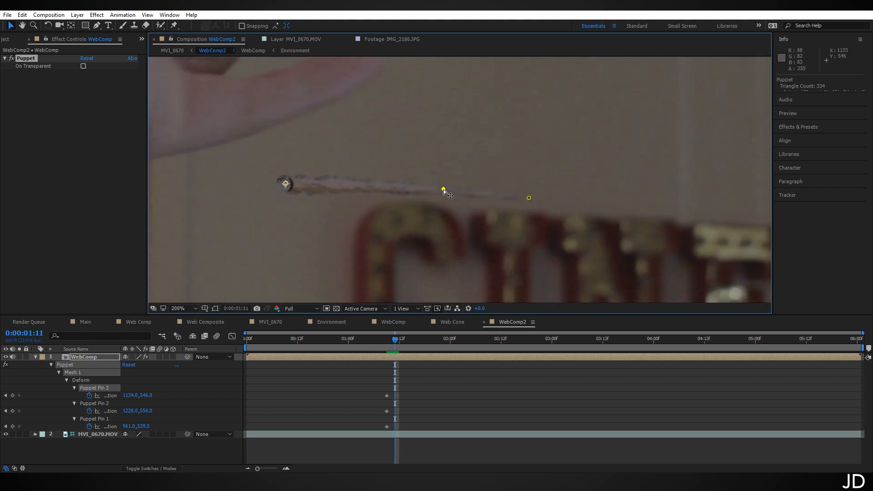
{"action": "left_click_drag", "start_coordinate": [444, 190], "coordinate": [446, 190]}
{"action": "key", "text": "Page_Down"}
{"action": "key", "text": "Page_Down"}
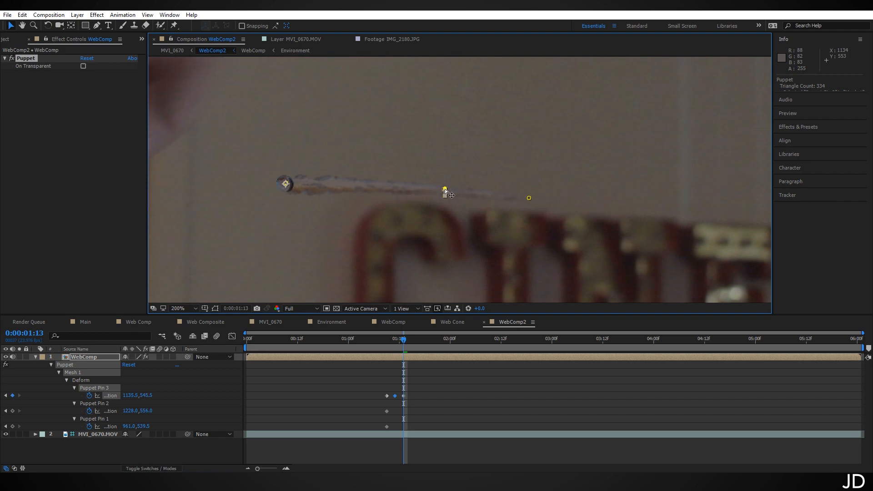
{"action": "key", "text": "period"}
{"action": "key", "text": "Page_Down"}
{"action": "key", "text": "Page_Down"}
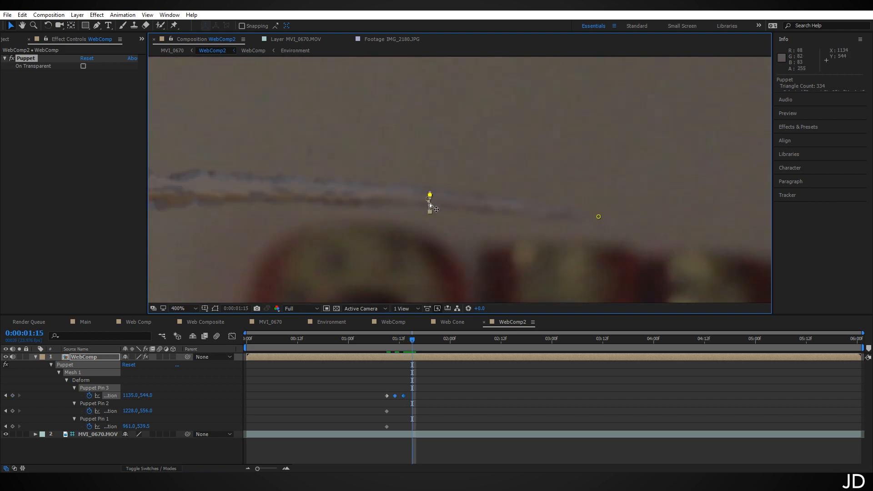
{"action": "left_click_drag", "start_coordinate": [429, 198], "coordinate": [430, 209]}
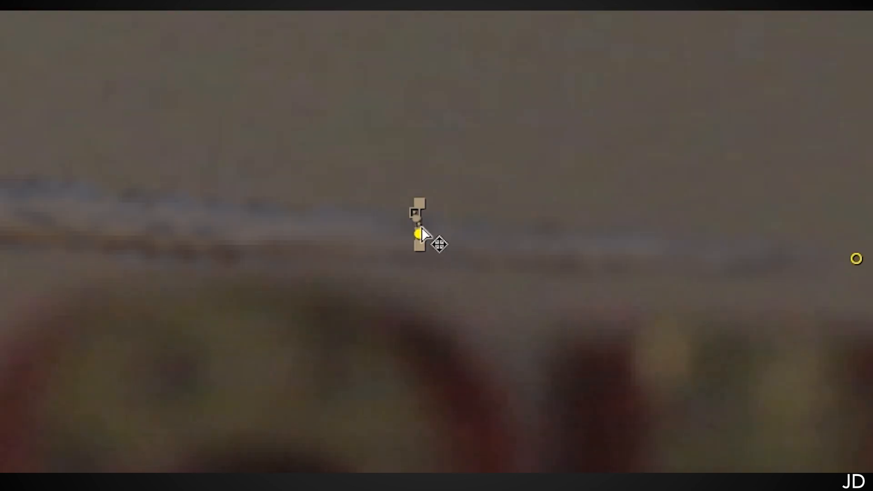
{"action": "mouse_move", "coordinate": [423, 233]}
{"action": "left_mouse_down"}
{"action": "mouse_move", "coordinate": [420, 212]}
{"action": "mouse_move", "coordinate": [421, 227]}
{"action": "left_mouse_up"}
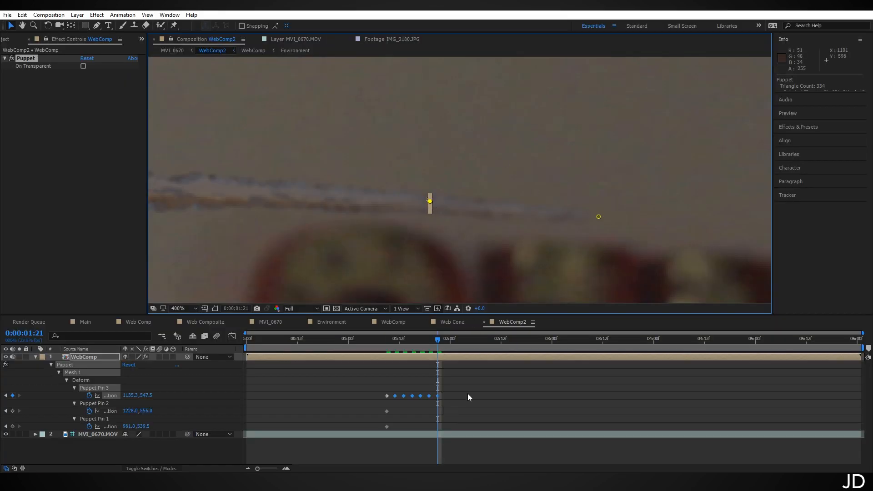
{"action": "left_click_drag", "start_coordinate": [468, 394], "coordinate": [395, 395]}
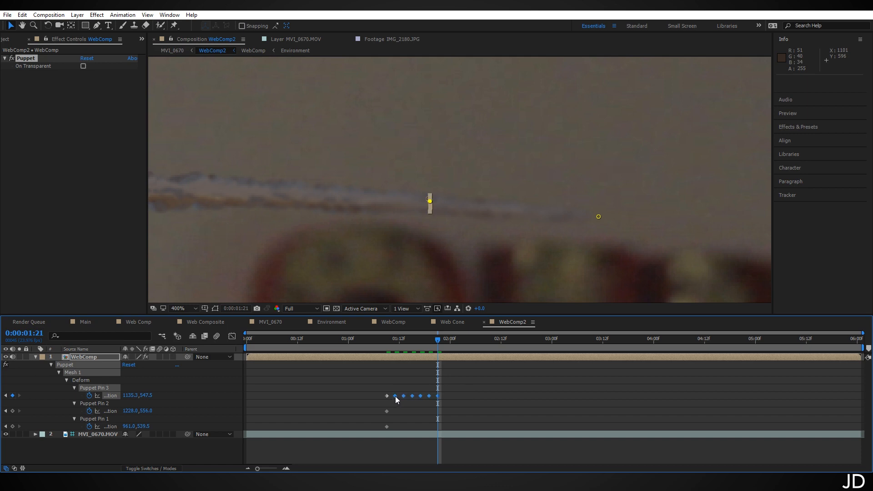
Apply Easy Ease to the middle pin's selected position keyframes from 0:00:01:11 to 0:00:01:21.
{"action": "right_click", "coordinate": [394, 396]}
{"action": "mouse_move", "coordinate": [446, 389]}
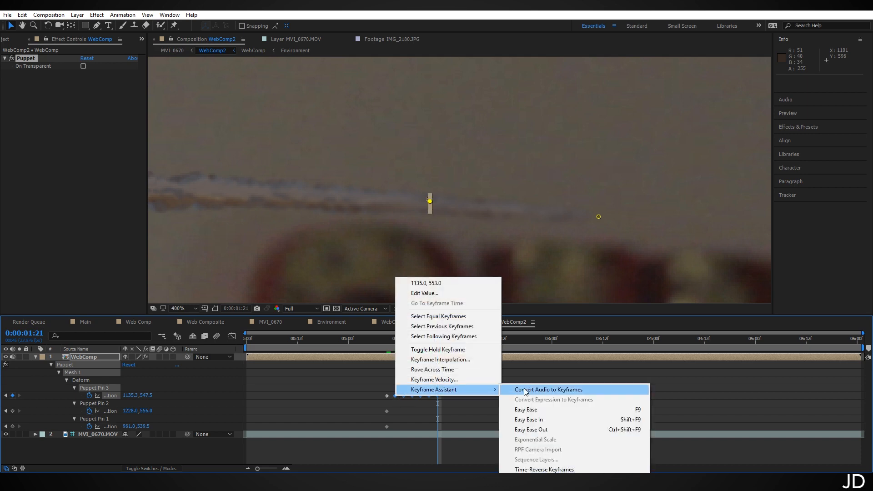
{"action": "left_click", "coordinate": [544, 411]}
{"action": "key", "text": "comma"}
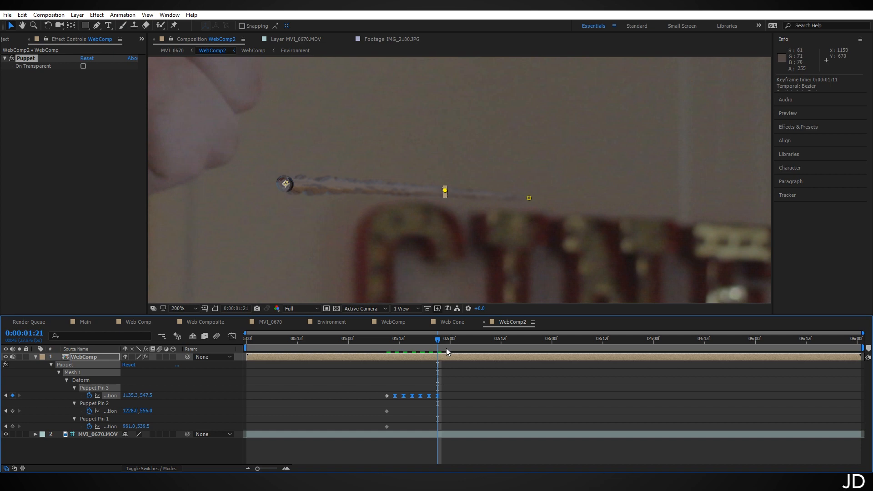
Try bending the strand strongly by raising the middle pin to 1135.8, 434 at 0:00:01:21, checking the bend in MVI_0670.
{"action": "left_click", "coordinate": [449, 380]}
{"action": "left_click_drag", "start_coordinate": [446, 190], "coordinate": [445, 86]}
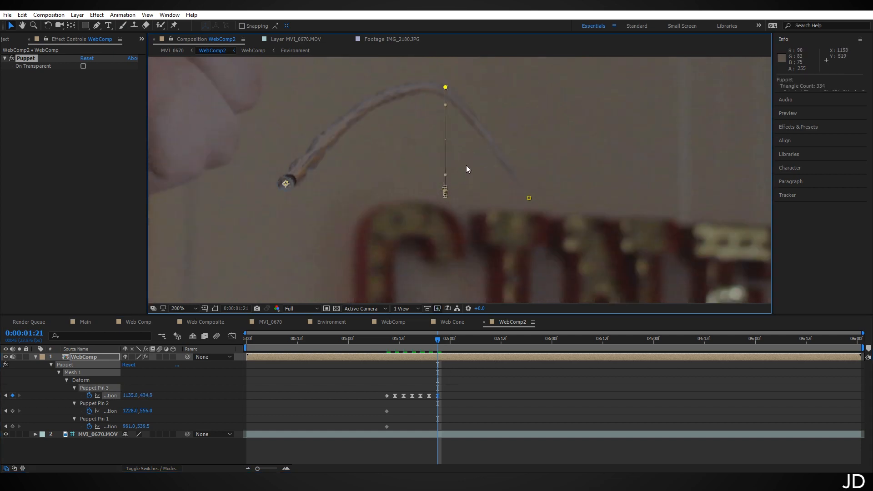
{"action": "left_click", "coordinate": [273, 321]}
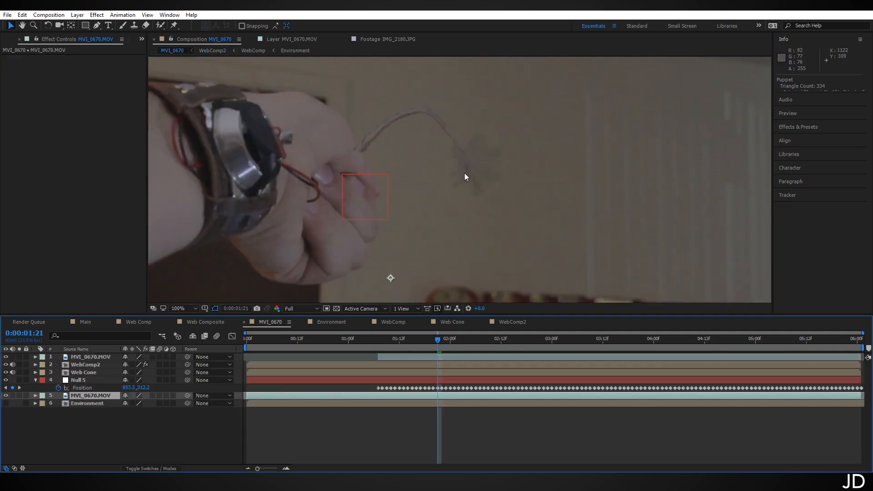
{"action": "left_click", "coordinate": [512, 321]}
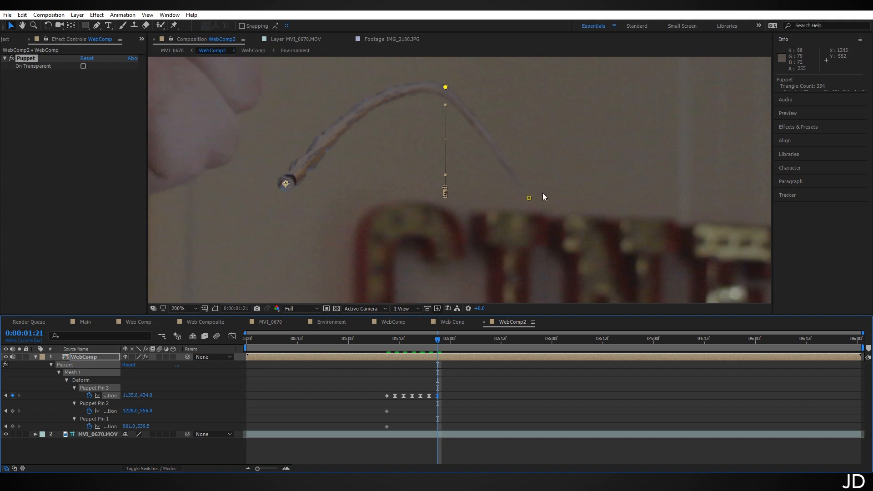
{"action": "key", "text": "ctrl+z"}
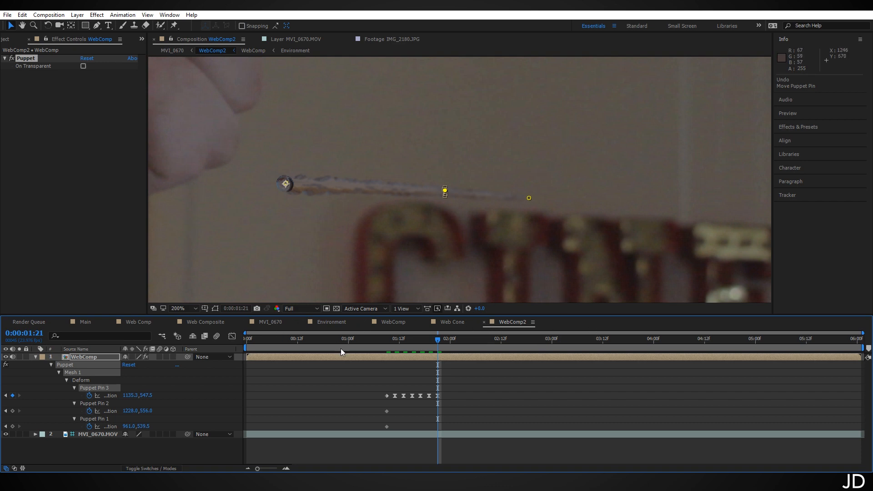
Play back the MVI_0670 composition from 0:00:01:06 to review the strand's wobble.
{"action": "left_click", "coordinate": [271, 323]}
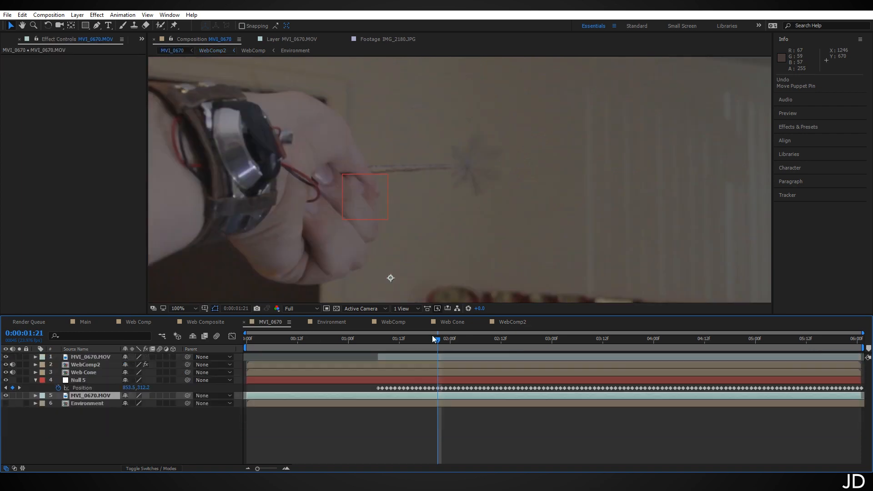
{"action": "left_click_drag", "start_coordinate": [421, 341], "coordinate": [373, 340]}
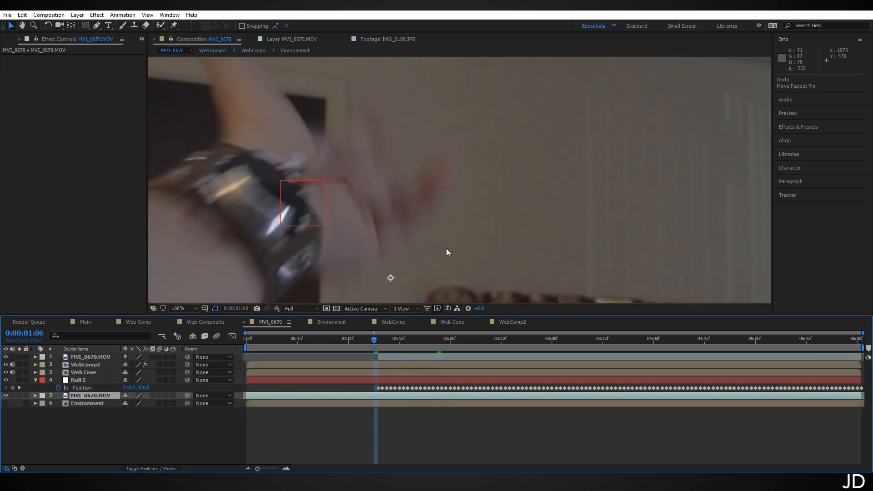
{"action": "key", "text": "space"}
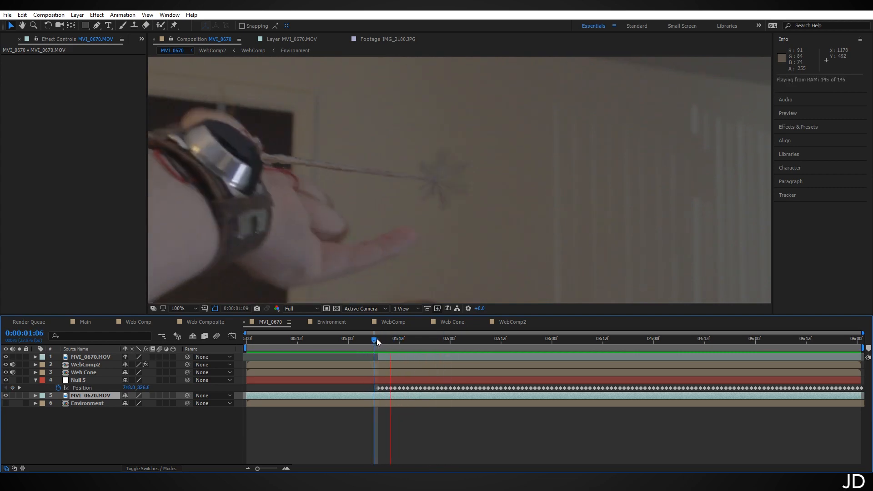
Add a position keyframe holding the middle puppet pin's current value at 0:00:04:13 in WebComp2.
{"action": "left_click", "coordinate": [512, 322]}
{"action": "key", "text": "h"}
{"action": "scroll", "coordinate": [492, 238], "scroll_direction": "up", "scroll_amount": 2}
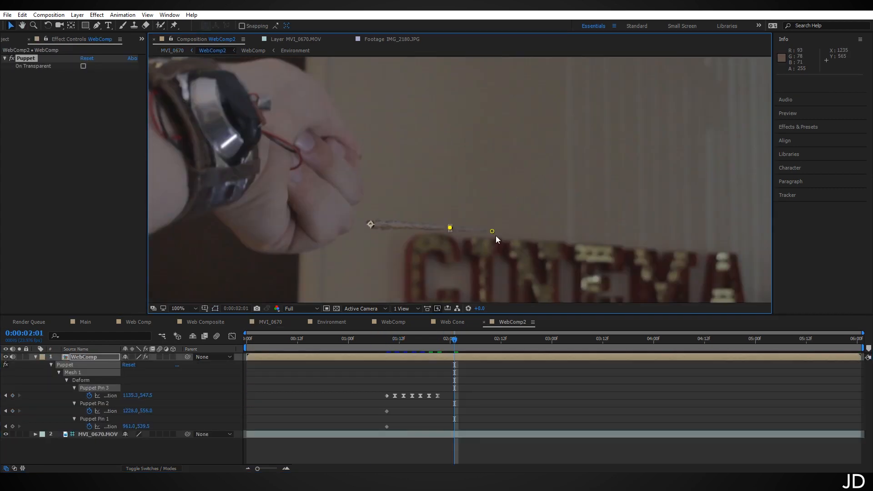
{"action": "key", "text": "v"}
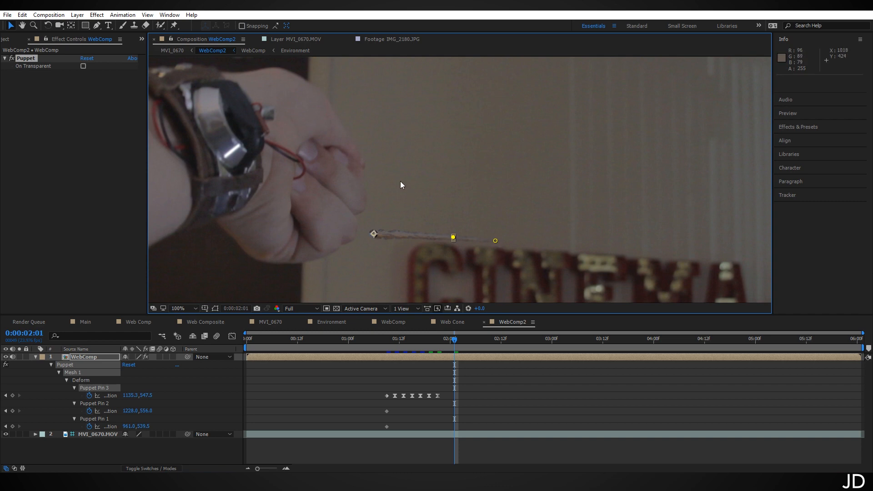
{"action": "scroll", "coordinate": [412, 198], "scroll_direction": "down", "scroll_amount": 2}
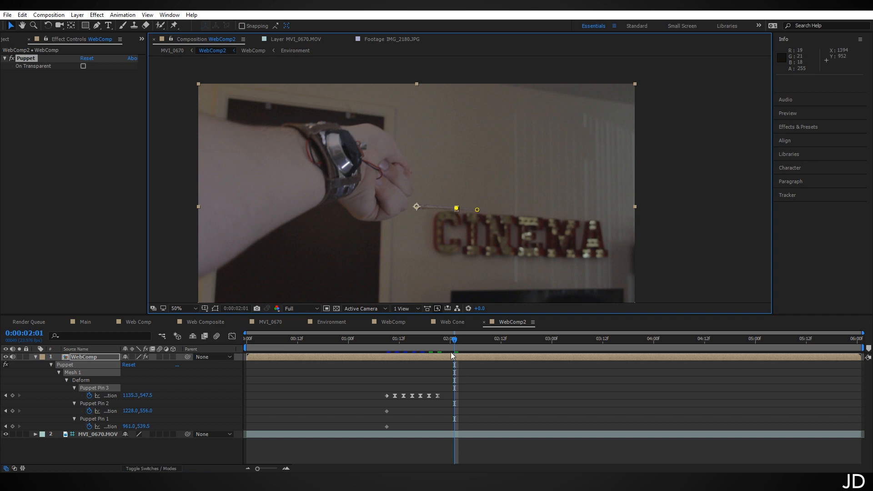
{"action": "left_click_drag", "start_coordinate": [456, 344], "coordinate": [707, 348]}
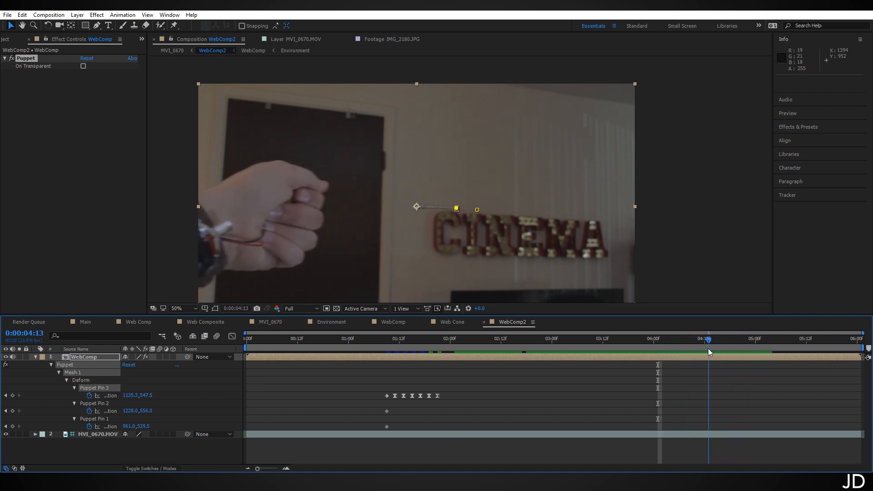
{"action": "left_click", "coordinate": [12, 395]}
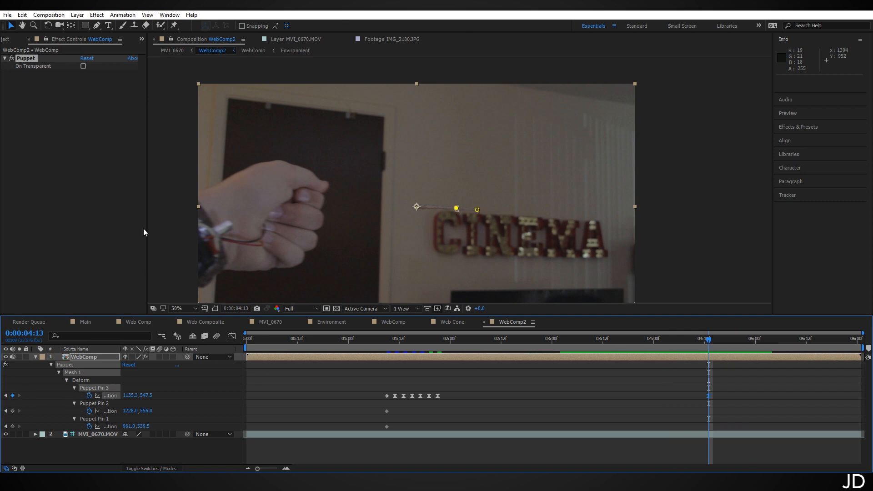
Keyframe the middle pin at 0:00:04:18 by shifting it back and slightly up to about 1117, 540.5.
{"action": "key", "text": "space"}
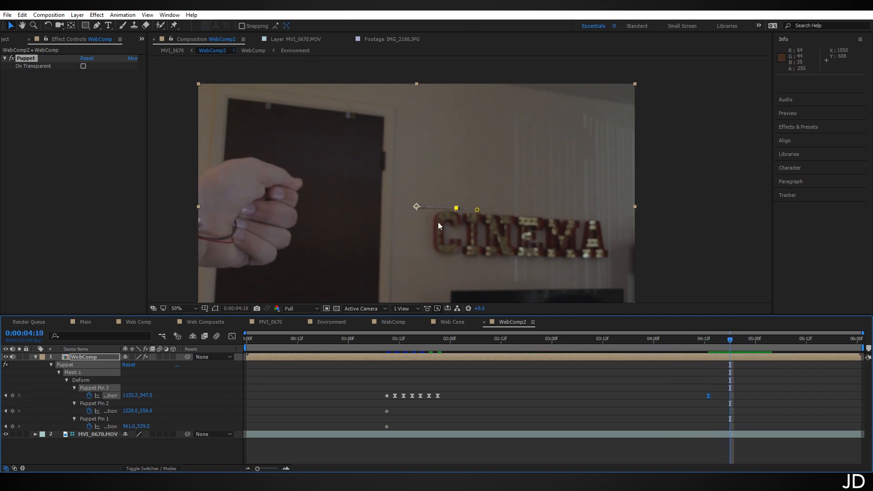
{"action": "scroll", "coordinate": [437, 222], "scroll_direction": "up", "scroll_amount": 4}
{"action": "left_click_drag", "start_coordinate": [447, 225], "coordinate": [455, 153]}
{"action": "key", "text": "v"}
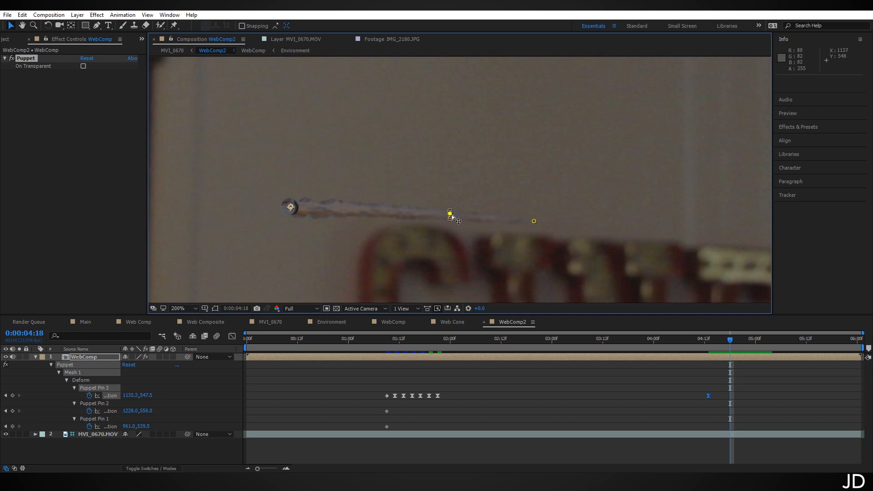
{"action": "left_click_drag", "start_coordinate": [451, 214], "coordinate": [435, 209]}
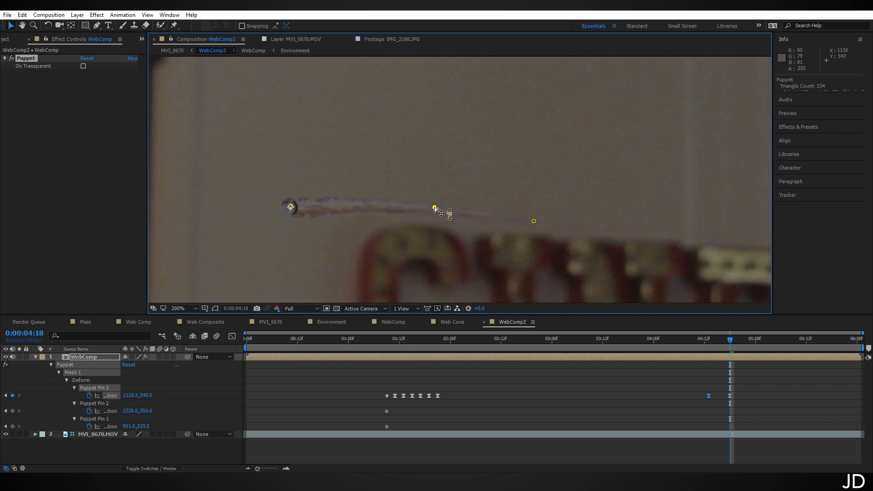
{"action": "scroll", "coordinate": [434, 208], "scroll_direction": "down", "scroll_amount": 1}
{"action": "scroll", "coordinate": [434, 203], "scroll_direction": "up", "scroll_amount": 2}
{"action": "key", "text": "ctrl+z"}
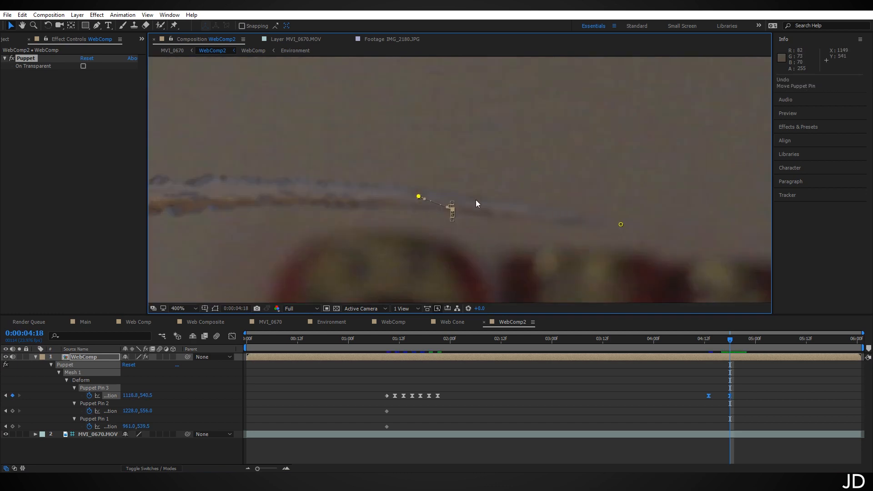
Keyframe slight middle-pin shifts every second frame from 0:00:04:20 to 0:00:05:02, plus one at 0:00:05:03 at 1135.5, 548.3.
{"action": "key", "text": "Page_Down"}
{"action": "key", "text": "Page_Down"}
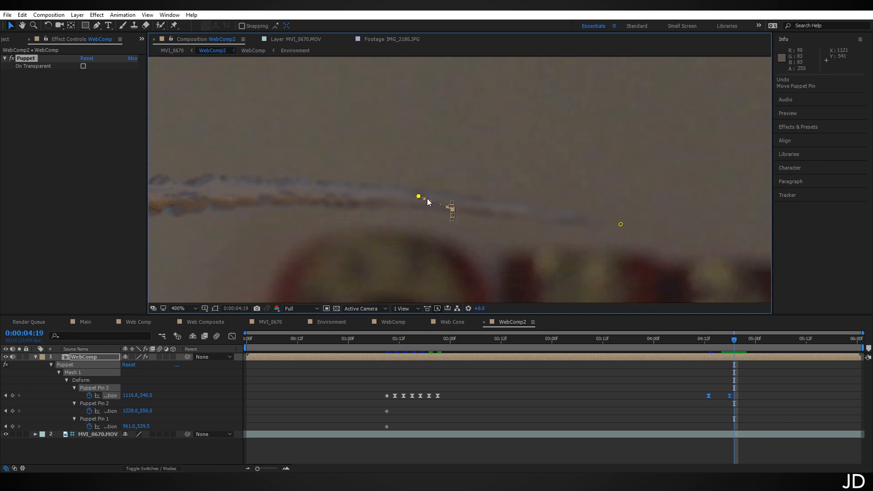
{"action": "left_click_drag", "start_coordinate": [419, 196], "coordinate": [453, 211]}
{"action": "key", "text": "Page_Down"}
{"action": "key", "text": "Page_Down"}
{"action": "key", "text": "Page_Down"}
{"action": "key", "text": "Page_Down"}
{"action": "key", "text": "Page_Down"}
{"action": "key", "text": "Page_Down"}
{"action": "key", "text": "Page_Down"}
{"action": "key", "text": "comma"}
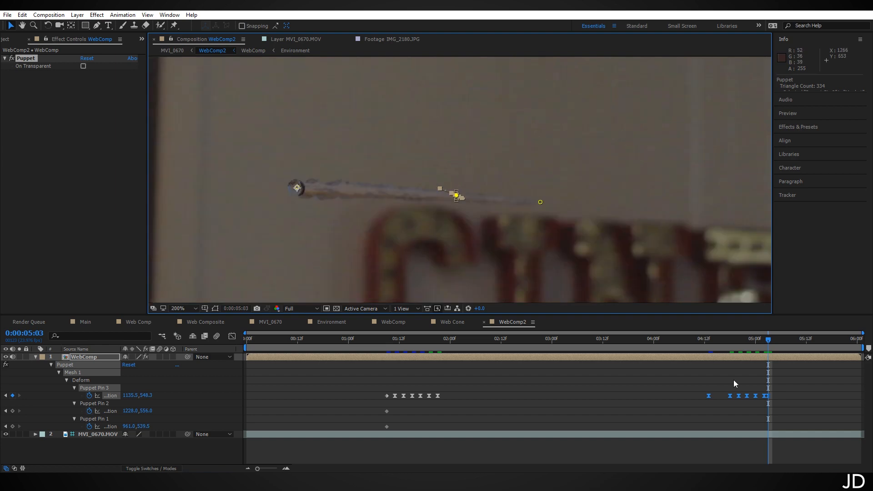
In MVI_0670 at 0:00:04:17, set WebComp2's Puppet mesh expansion to 21 and its triangles to about 740.
{"action": "left_click", "coordinate": [269, 322]}
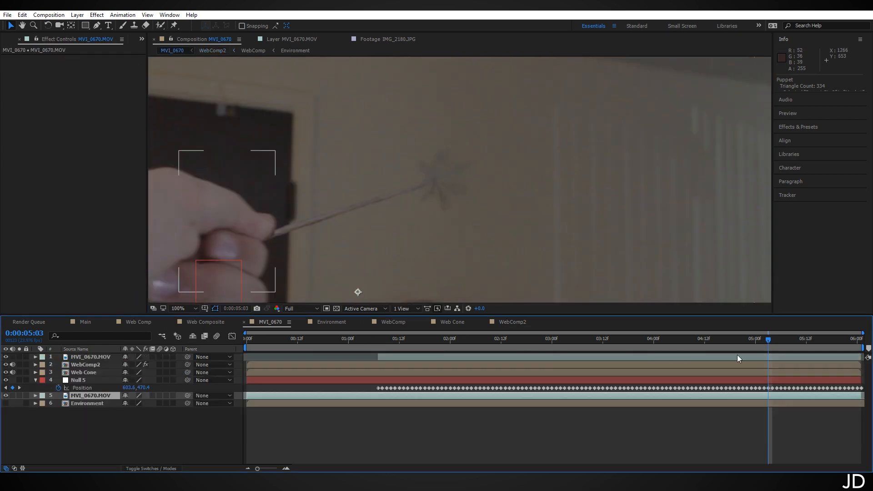
{"action": "left_click_drag", "start_coordinate": [762, 340], "coordinate": [726, 342]}
{"action": "scroll", "coordinate": [611, 265], "scroll_direction": "down", "scroll_amount": 1}
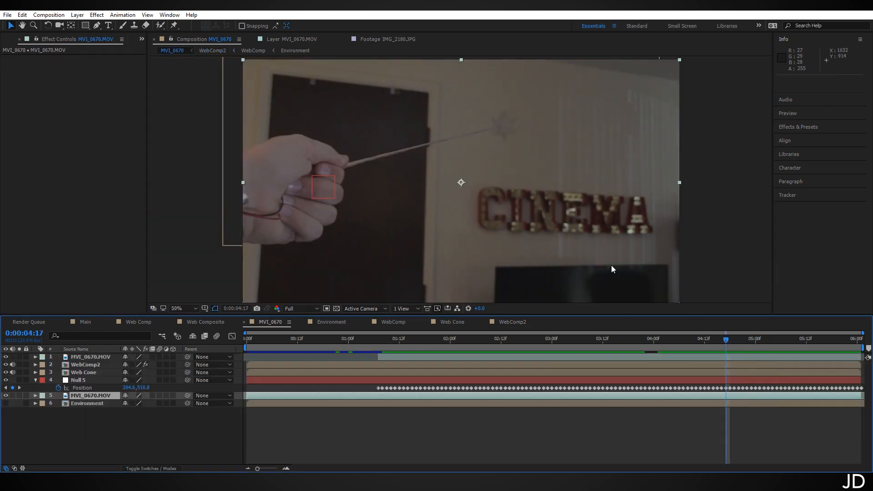
{"action": "scroll", "coordinate": [545, 146], "scroll_direction": "up", "scroll_amount": 1}
{"action": "left_click_drag", "start_coordinate": [532, 119], "coordinate": [472, 224]}
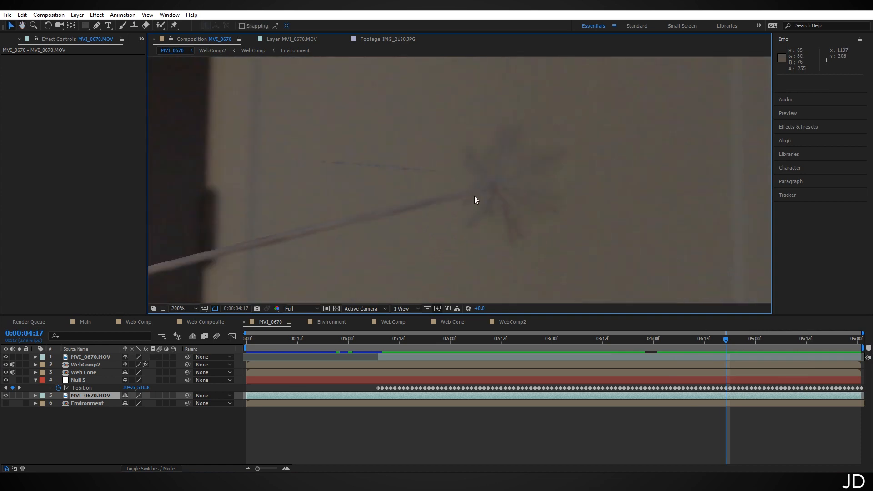
{"action": "scroll", "coordinate": [473, 195], "scroll_direction": "up", "scroll_amount": 1}
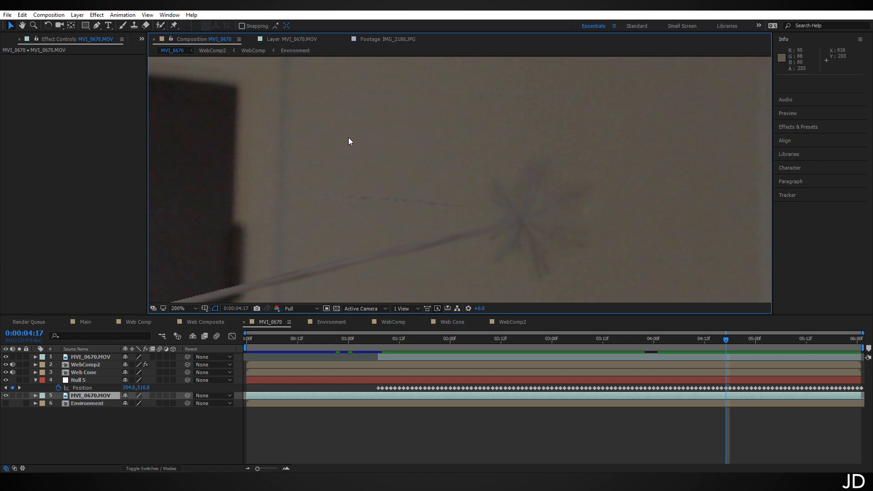
{"action": "left_click", "coordinate": [85, 364]}
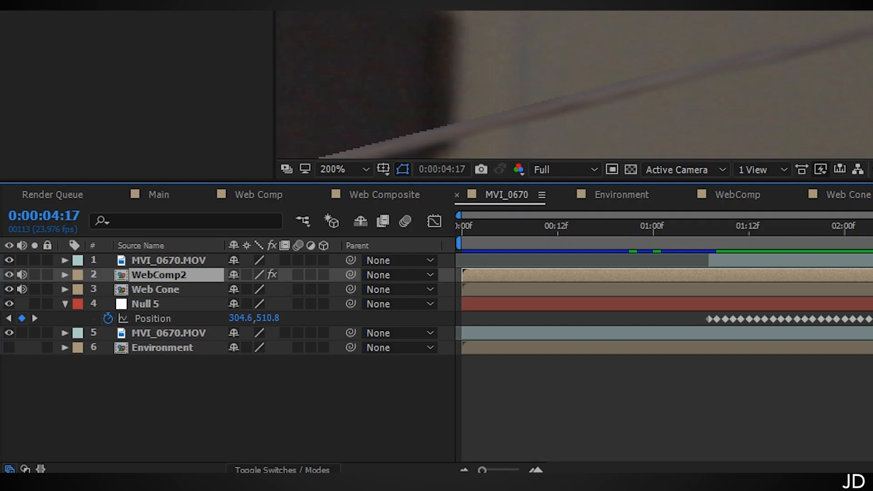
{"action": "left_click", "coordinate": [65, 275]}
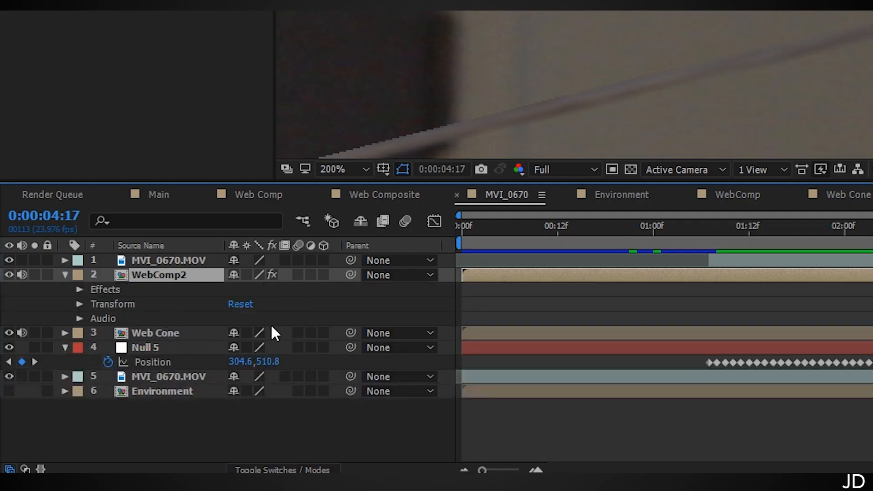
{"action": "left_click", "coordinate": [79, 289]}
{"action": "left_click", "coordinate": [95, 304]}
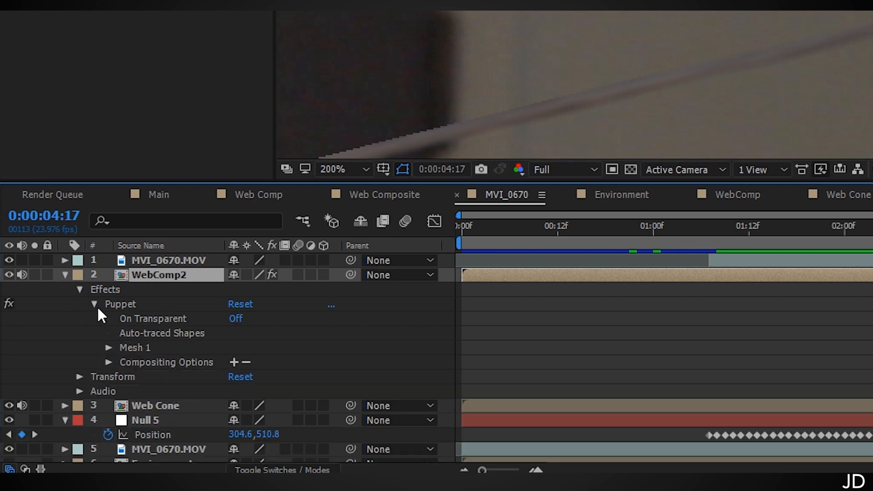
{"action": "left_click", "coordinate": [108, 348]}
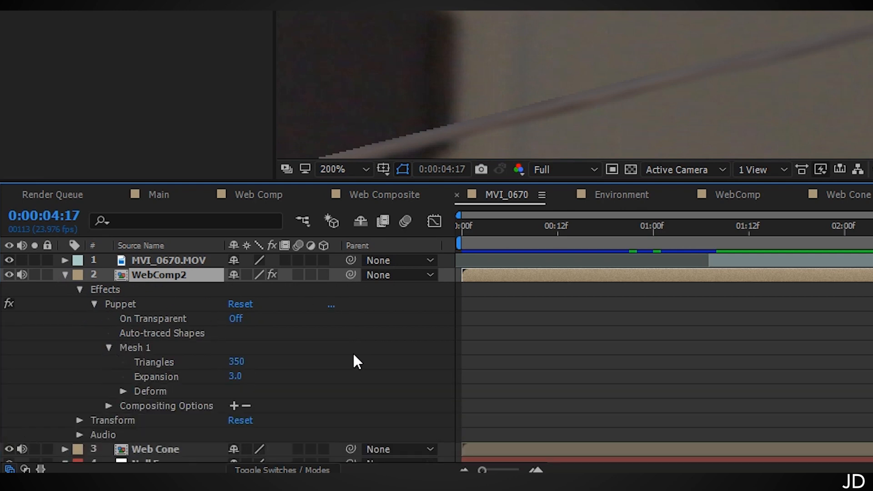
{"action": "left_click_drag", "start_coordinate": [238, 377], "coordinate": [279, 364]}
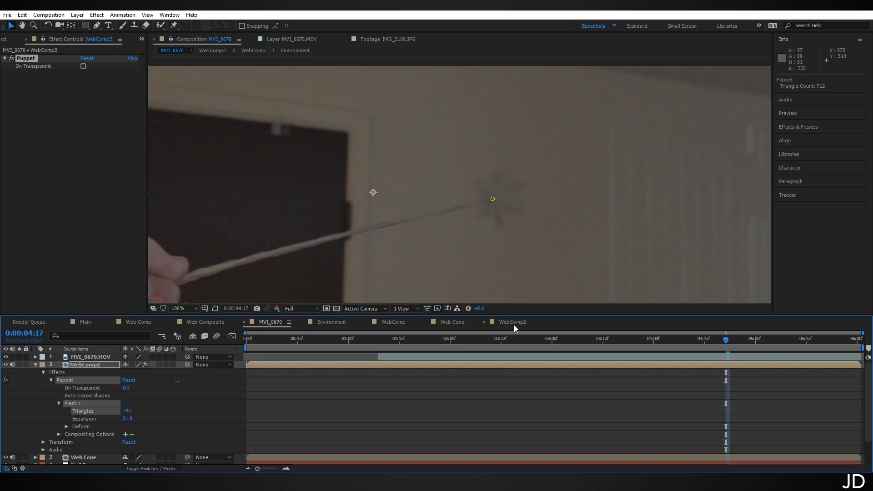
Play back WebComp2 around 0:00:01:09 and from 0:00:04:12 to review the middle pin's wobble.
{"action": "left_click", "coordinate": [516, 324]}
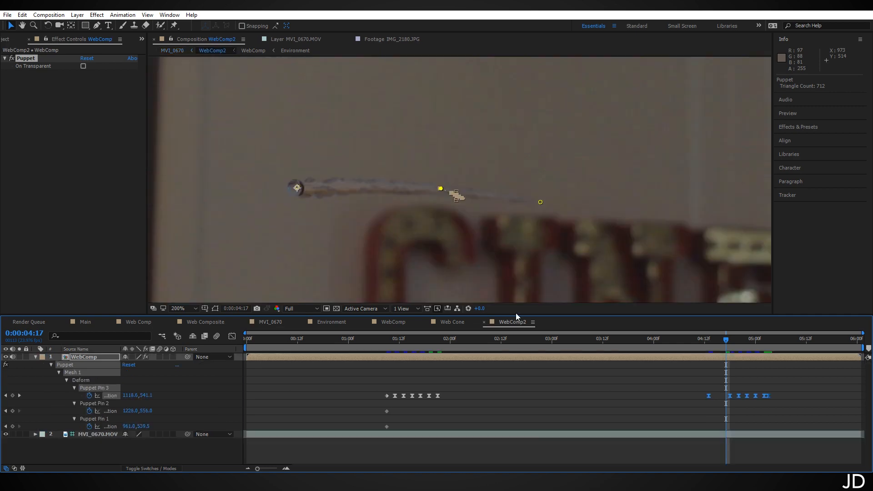
{"action": "key", "text": "comma"}
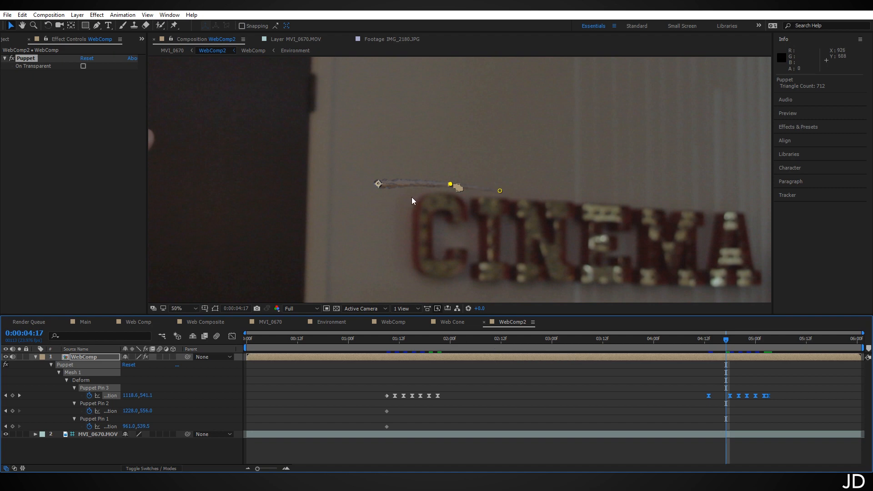
{"action": "key", "text": "comma"}
{"action": "left_click_drag", "start_coordinate": [439, 349], "coordinate": [387, 343]}
{"action": "key", "text": "period"}
{"action": "key", "text": "period"}
{"action": "key", "text": "space"}
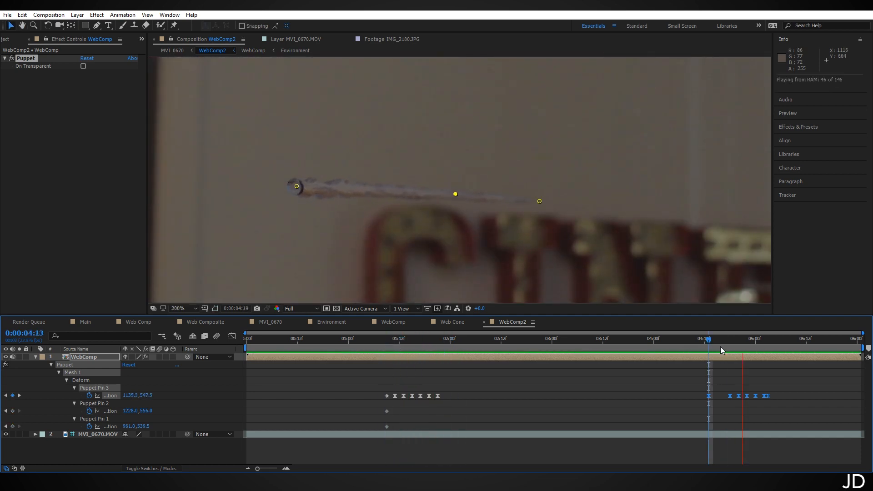
{"action": "left_click", "coordinate": [704, 346]}
{"action": "key", "text": "space"}
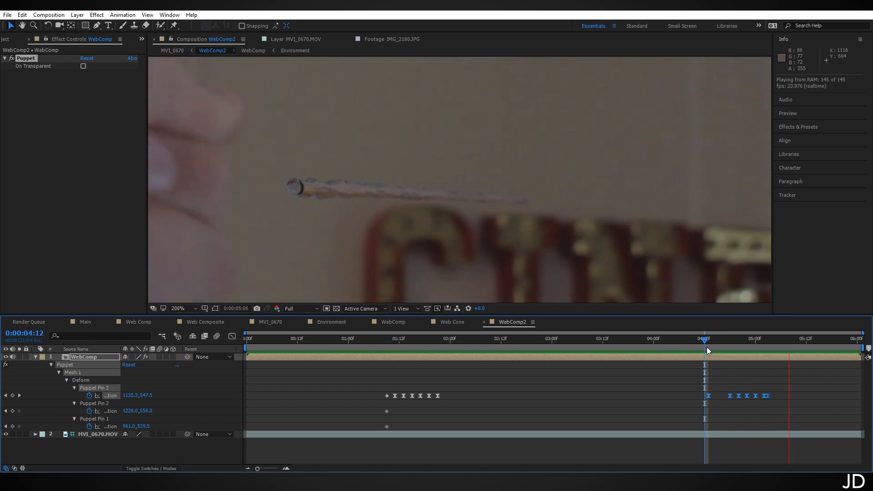
{"action": "left_click", "coordinate": [387, 347]}
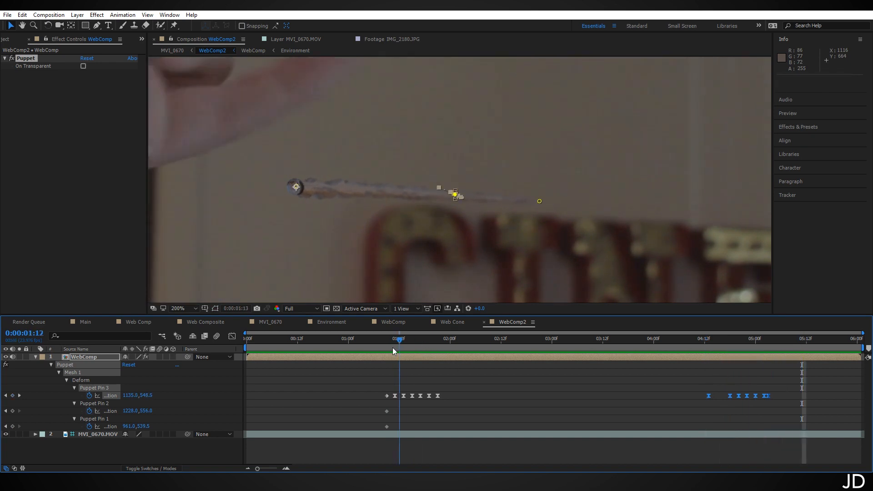
{"action": "left_click", "coordinate": [705, 347]}
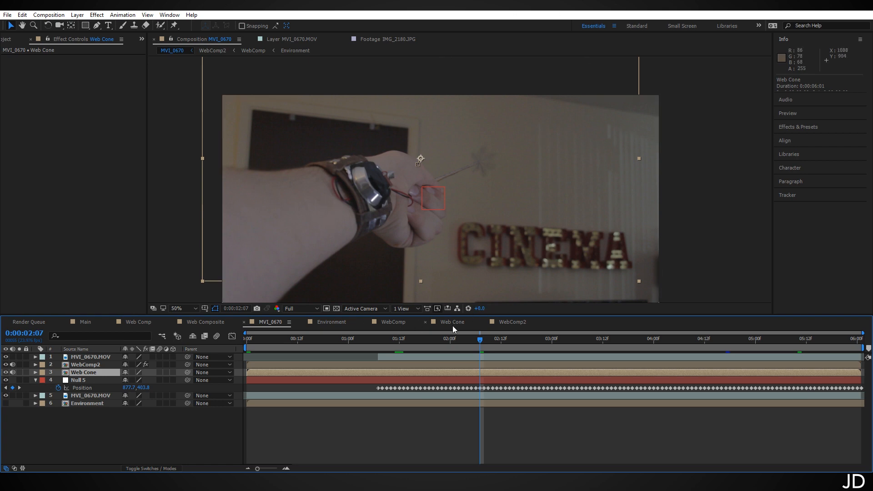
Turn on motion blur for the E3D layer in both WebComp and Web Cone, including each composition's motion blur rendering.
{"action": "left_click", "coordinate": [393, 322]}
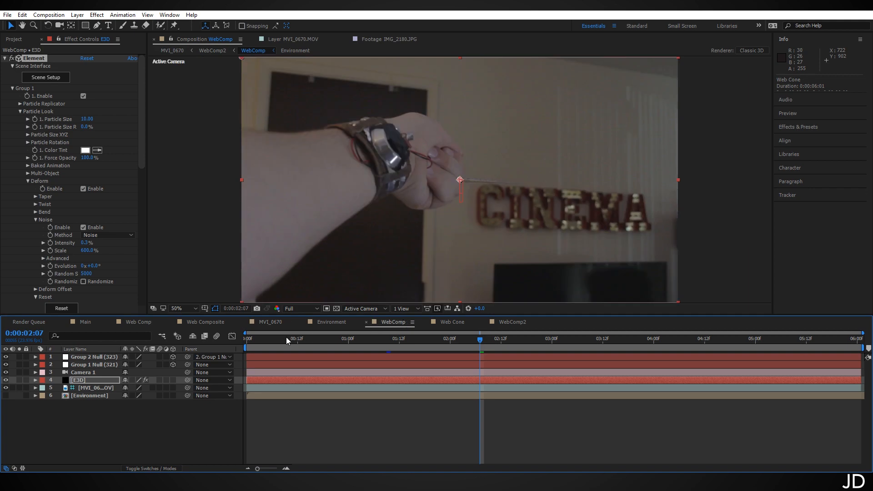
{"action": "left_click", "coordinate": [216, 337]}
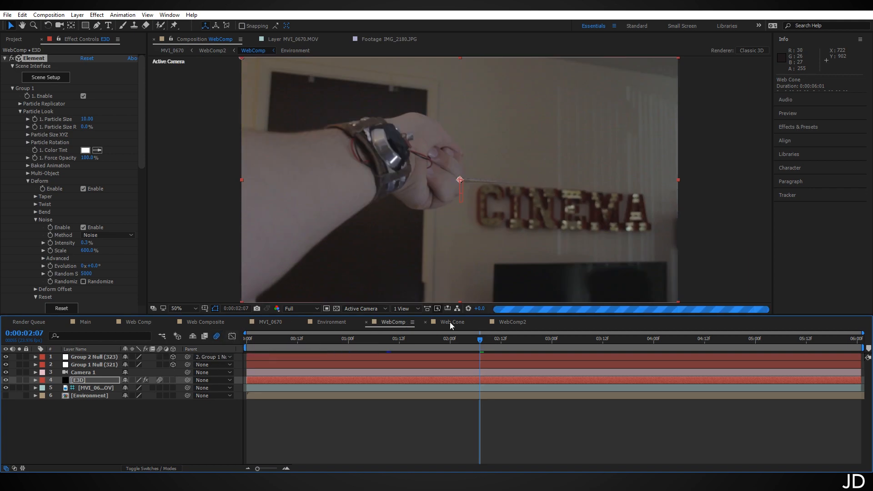
{"action": "left_click", "coordinate": [450, 323]}
{"action": "left_click", "coordinate": [216, 337]}
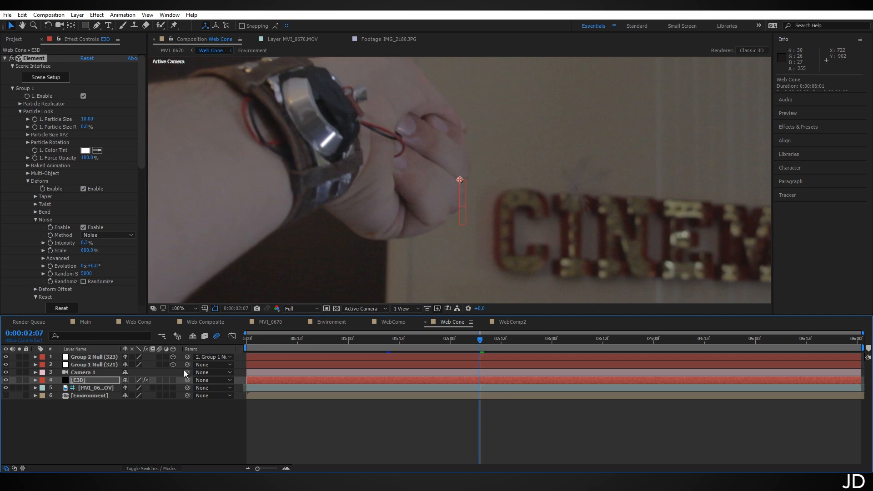
{"action": "left_click", "coordinate": [159, 380]}
{"action": "scroll", "coordinate": [552, 181], "scroll_direction": "down", "scroll_amount": 2}
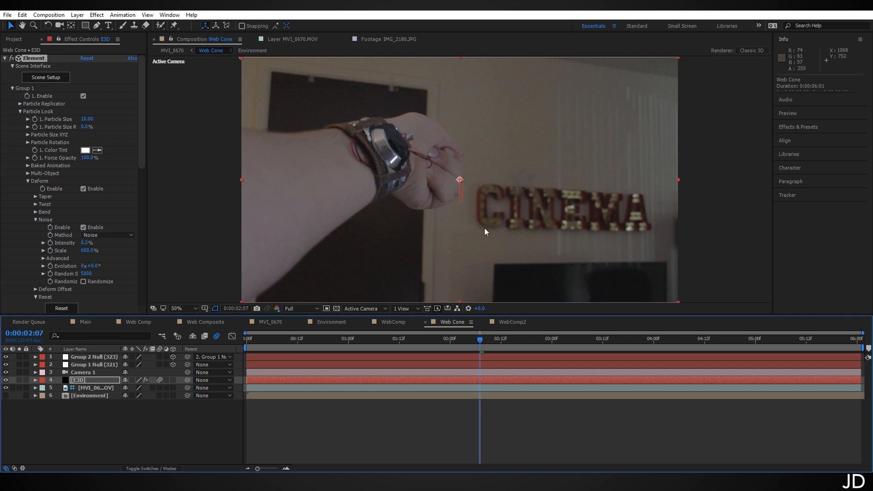
Enable motion blur in MVI_0670 for the composition and for its WebComp2 and Web Cone layers.
{"action": "left_click", "coordinate": [214, 320]}
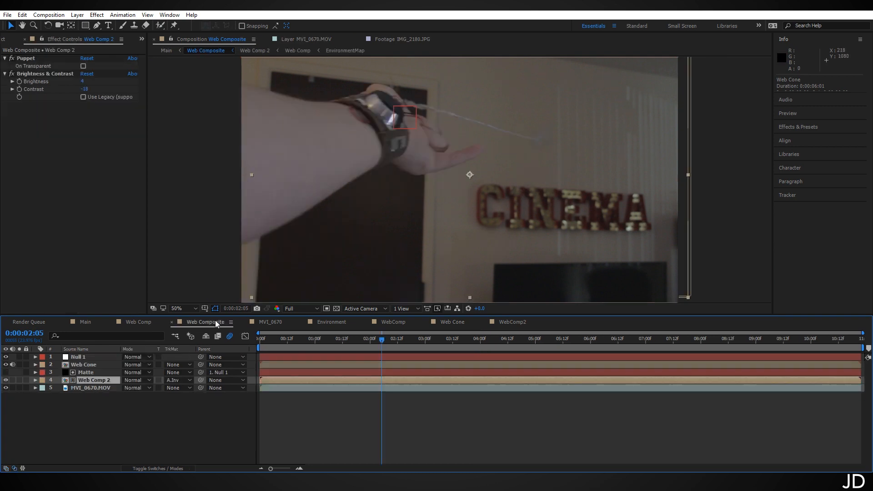
{"action": "left_click", "coordinate": [272, 323]}
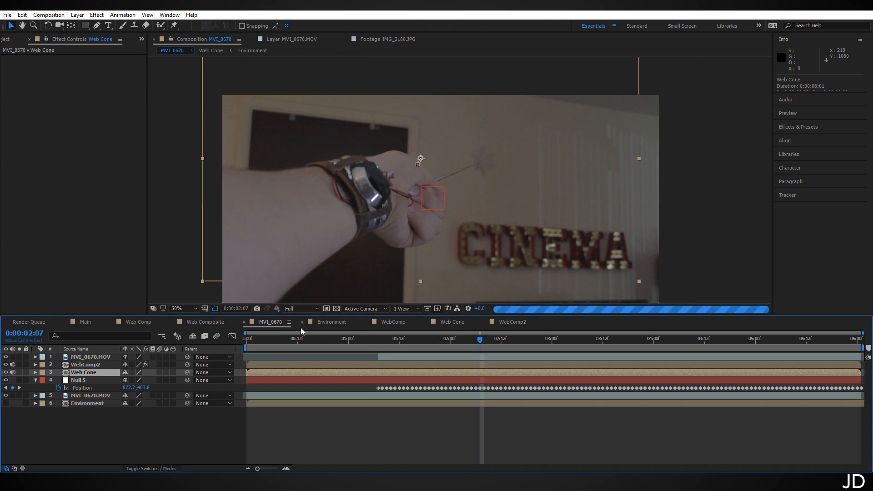
{"action": "left_click", "coordinate": [218, 338]}
{"action": "left_click", "coordinate": [159, 364]}
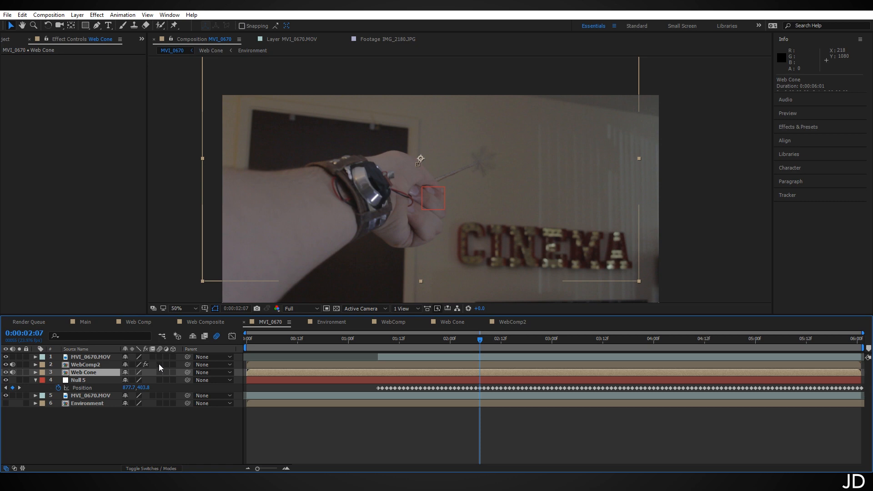
{"action": "left_click", "coordinate": [159, 371]}
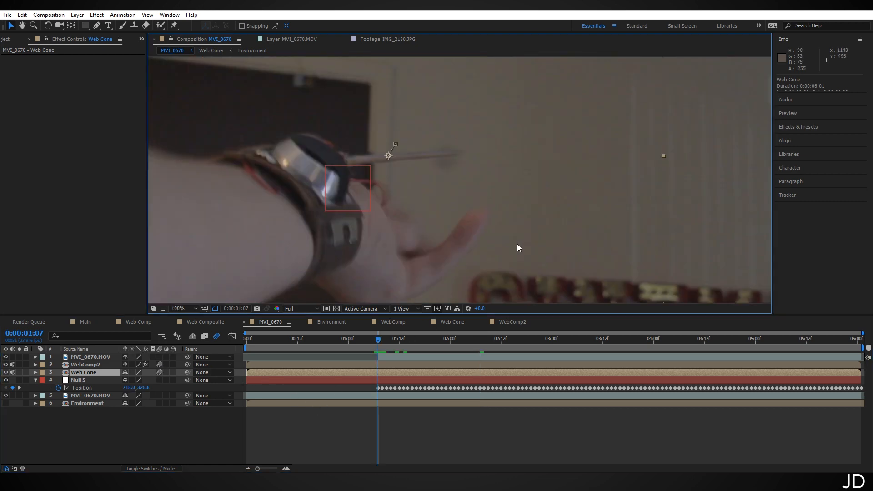
Trim the start of the WebComp2 and Web Cone layers in MVI_0670 to 0:00:01:06.
{"action": "key", "text": "Page_Up"}
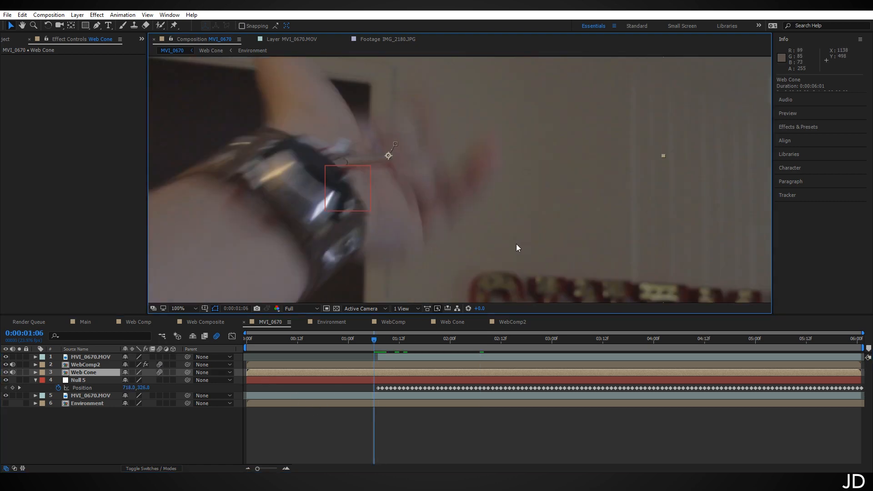
{"action": "key", "text": "Page_Up"}
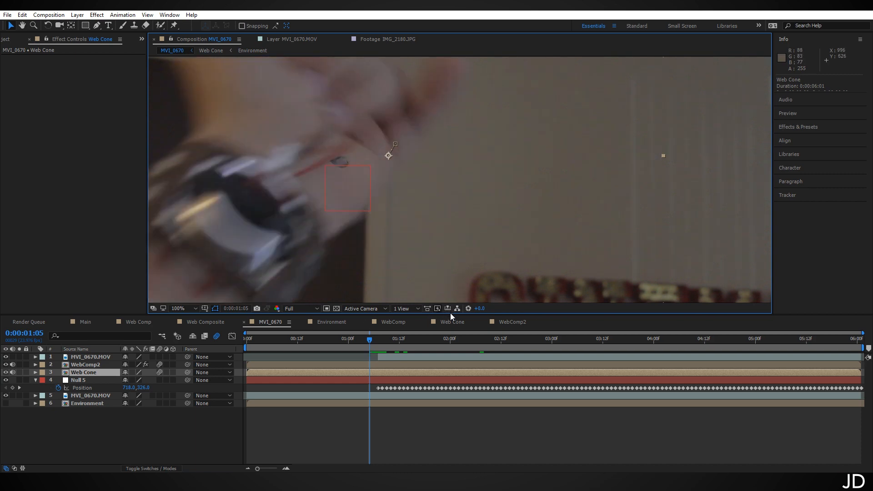
{"action": "key", "text": "Page_Down"}
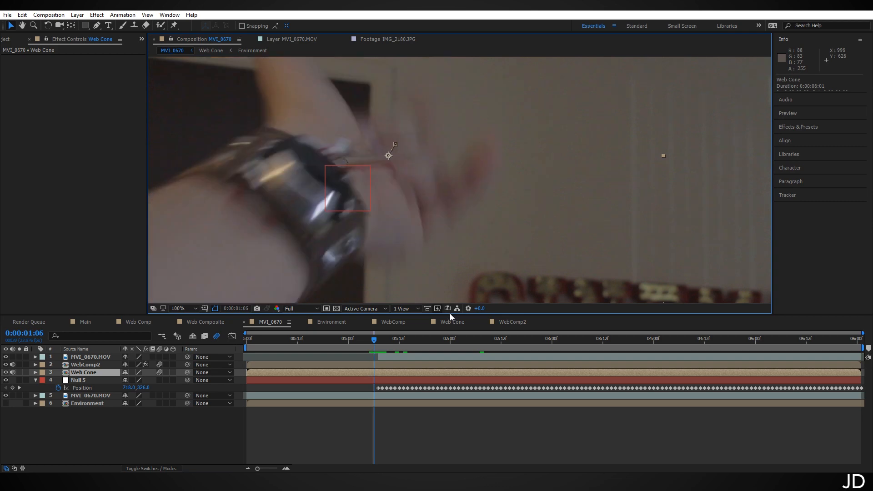
{"action": "left_click", "coordinate": [99, 364], "text": "ctrl"}
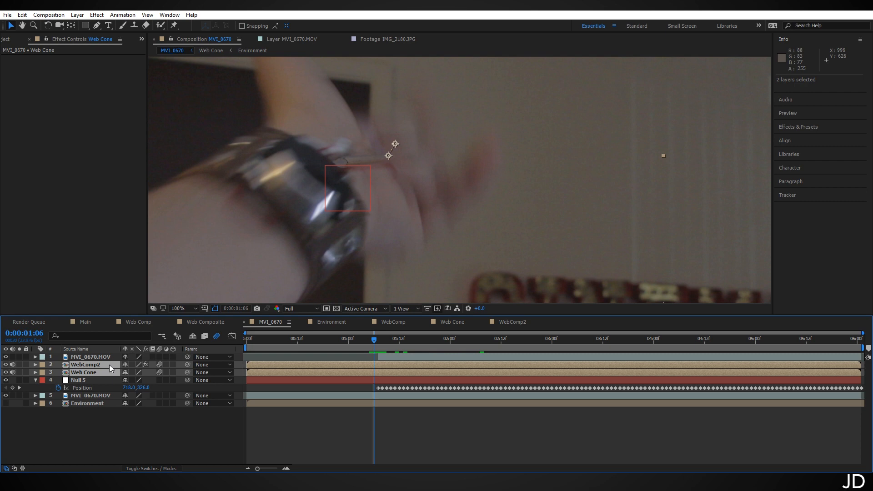
{"action": "key", "text": "alt+bracketleft"}
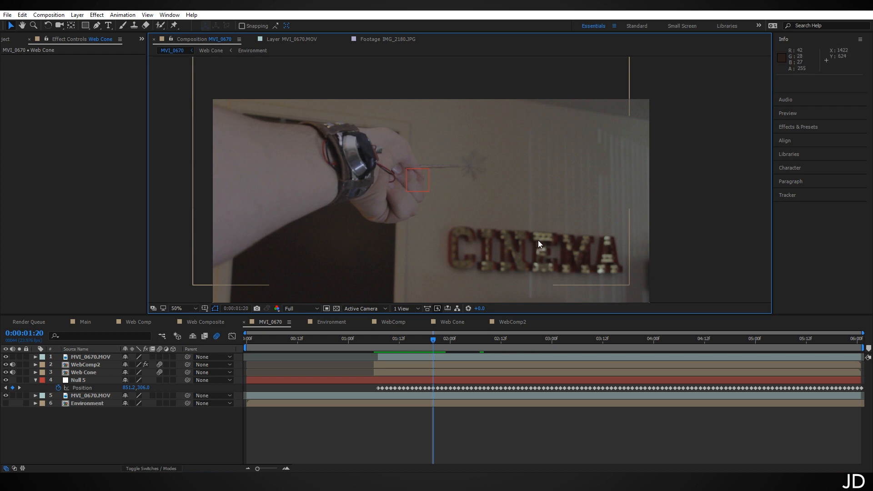
Add Powder_Hits_01.mov as the topmost layer of MVI_0670, with the current time at 0:00:01:08.
{"action": "key", "text": "ctrl+0"}
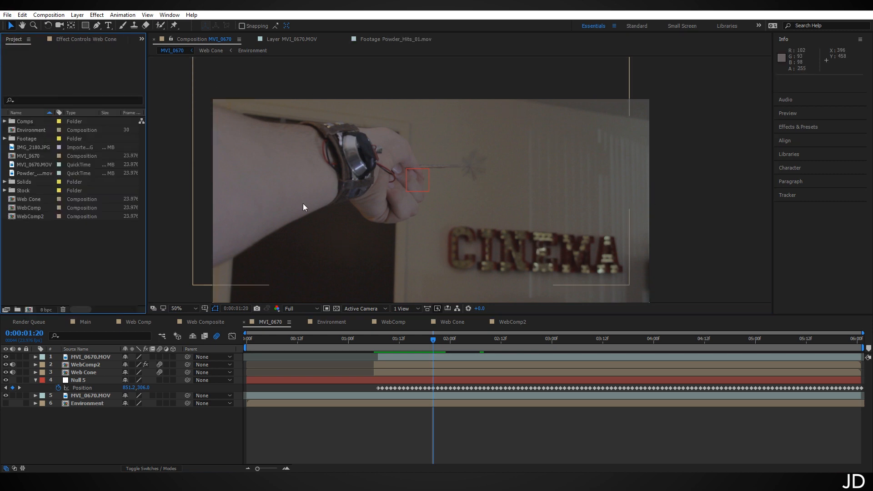
{"action": "left_click", "coordinate": [36, 174]}
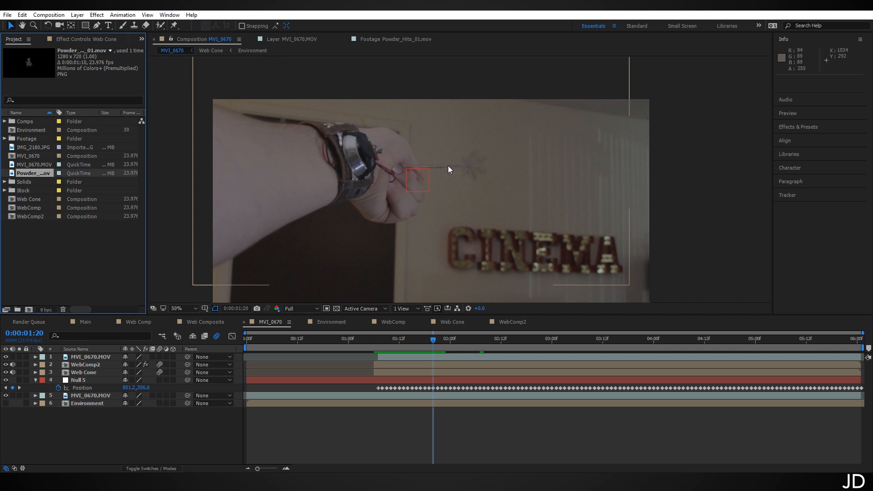
{"action": "left_click_drag", "start_coordinate": [416, 342], "coordinate": [384, 336]}
{"action": "left_click_drag", "start_coordinate": [22, 177], "coordinate": [116, 360]}
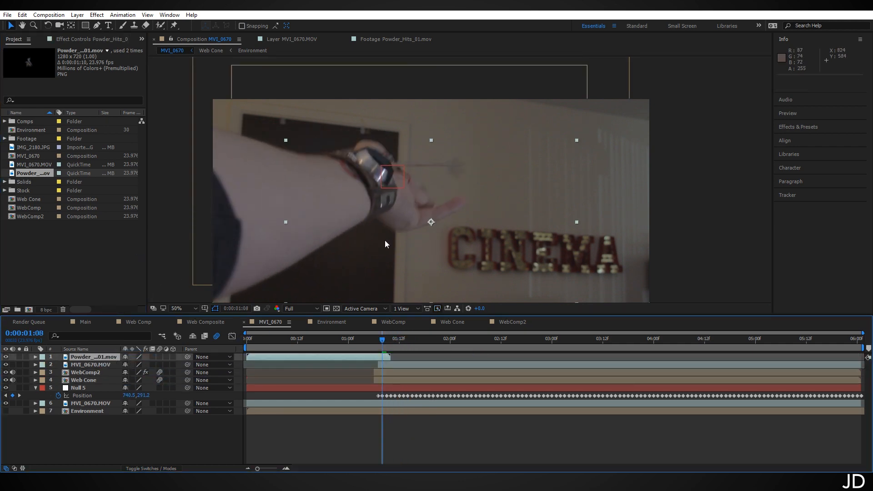
Shift the Powder_Hits_01.mov layer to start at about 0:00:01:06 and position it over the wrist at 772, 240.
{"action": "left_click_drag", "start_coordinate": [460, 186], "coordinate": [418, 132]}
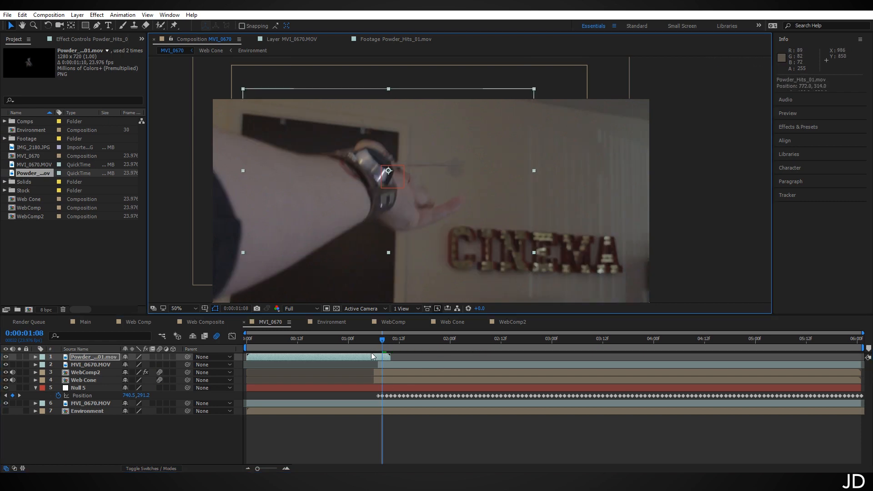
{"action": "left_click_drag", "start_coordinate": [369, 357], "coordinate": [495, 355]}
{"action": "left_click_drag", "start_coordinate": [405, 200], "coordinate": [405, 182]}
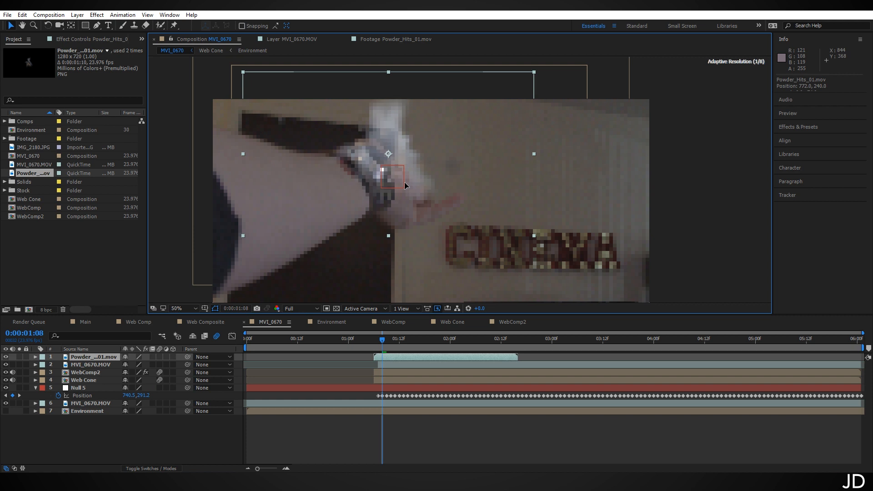
Set the opacity of the Powder_Hits_01.mov layer to 15%.
{"action": "key", "text": "t"}
{"action": "left_click", "coordinate": [130, 365]}
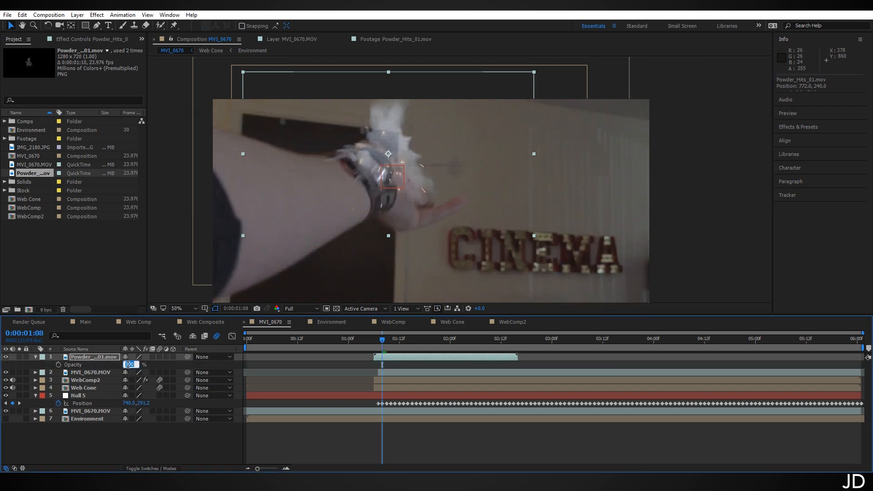
{"action": "type", "text": "15"}
{"action": "key", "text": "Return"}
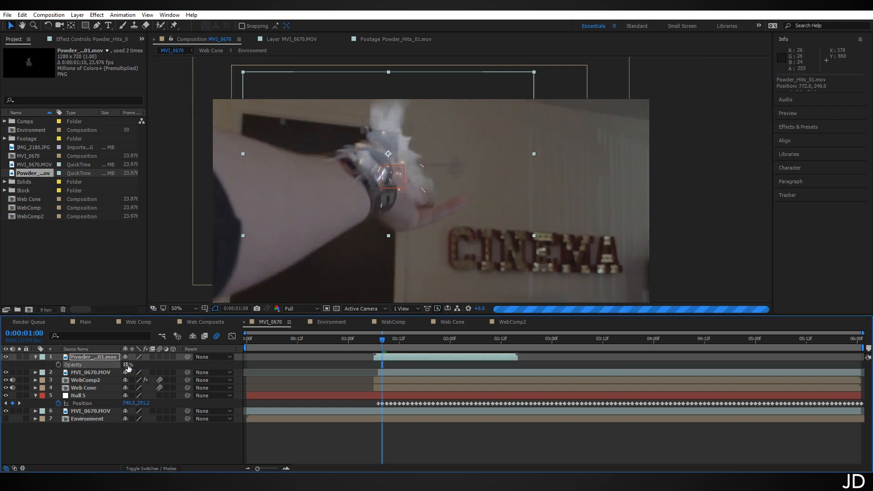
{"action": "scroll", "coordinate": [459, 180], "scroll_direction": "up", "scroll_amount": 2}
{"action": "left_click_drag", "start_coordinate": [472, 145], "coordinate": [568, 182]}
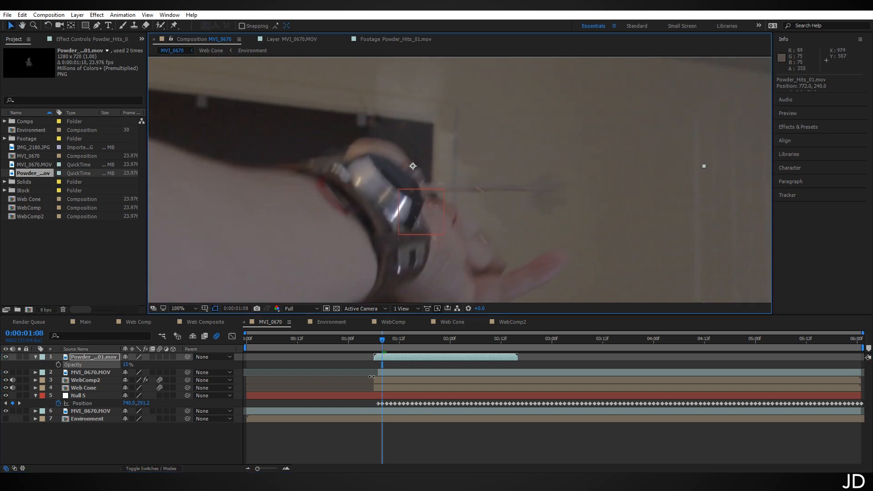
Shorten Powder_Hits_01.mov to about half its duration with Time Stretch and preview the composition.
{"action": "right_click", "coordinate": [387, 360]}
{"action": "mouse_move", "coordinate": [440, 159]}
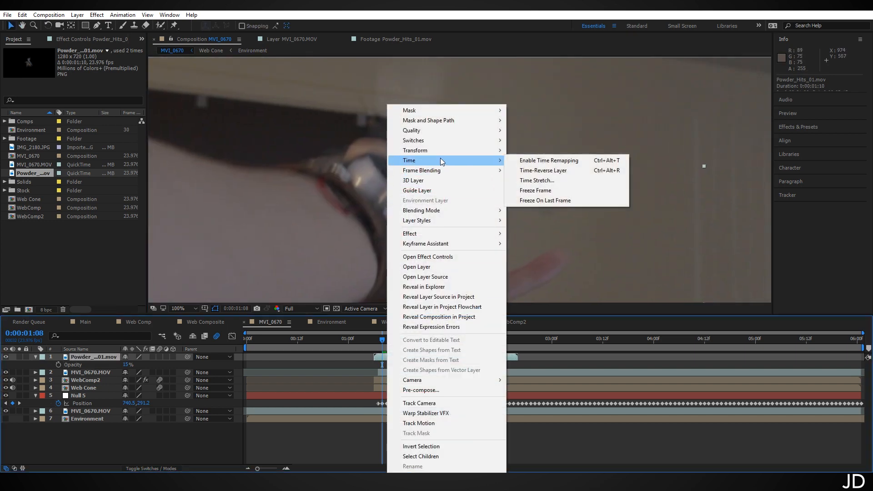
{"action": "left_click", "coordinate": [568, 180]}
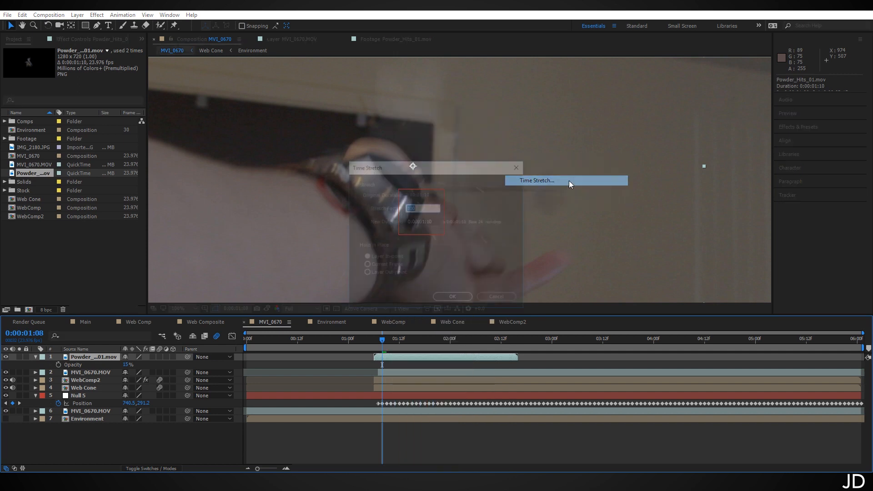
{"action": "key", "text": "Return"}
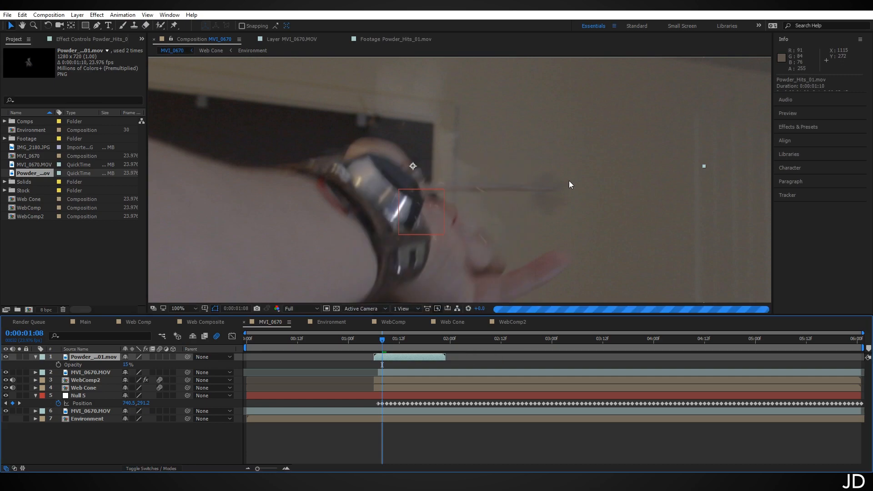
{"action": "scroll", "coordinate": [569, 181], "scroll_direction": "down", "scroll_amount": 1}
{"action": "key", "text": "Page_Up"}
{"action": "key", "text": "space"}
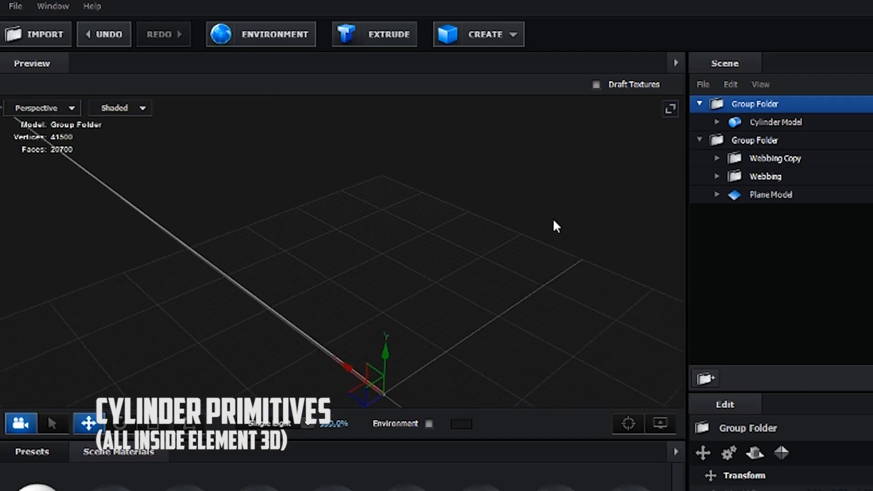
{"action": "left_click_drag", "start_coordinate": [556, 225], "coordinate": [585, 199]}
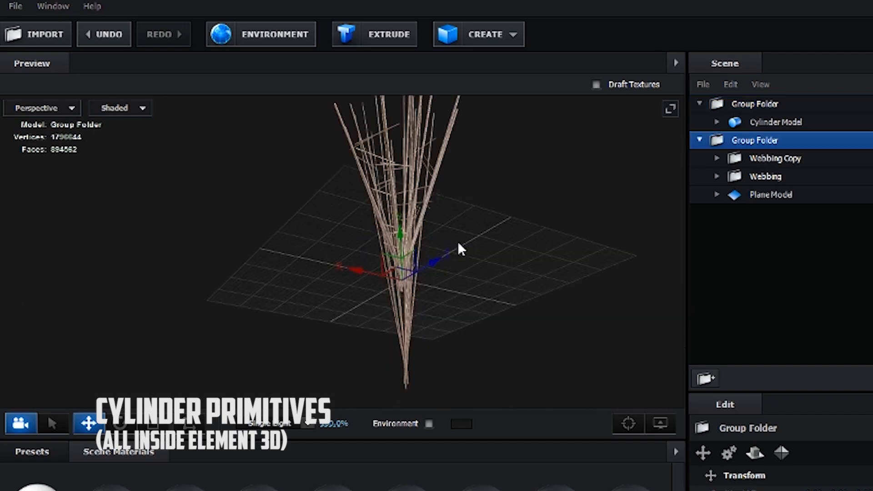
{"action": "left_click_drag", "start_coordinate": [462, 247], "coordinate": [372, 276]}
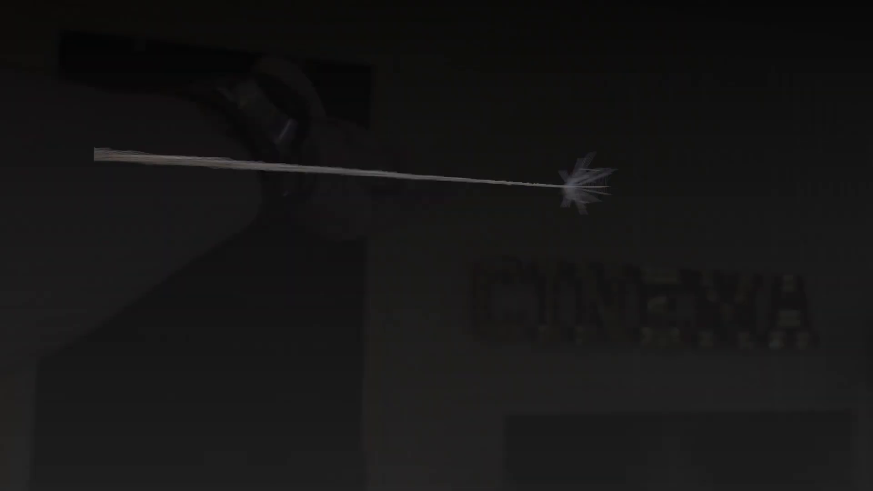